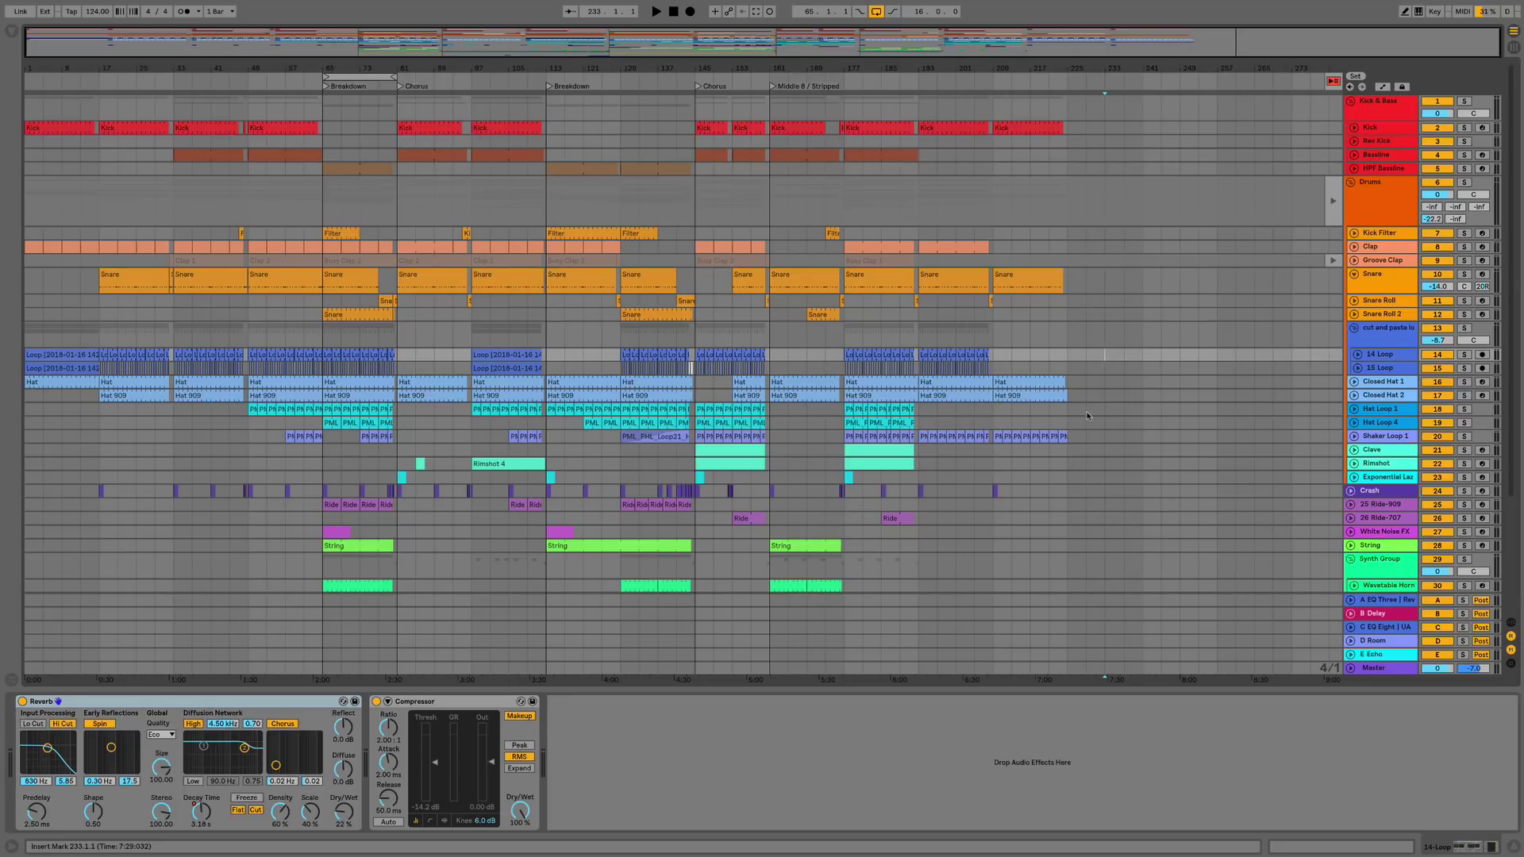
- Select every track's material from bar 1 to bar 225 and clear the selection again
{"action": "left_click_drag", "start_coordinate": [1068, 126], "coordinate": [4, 649]}
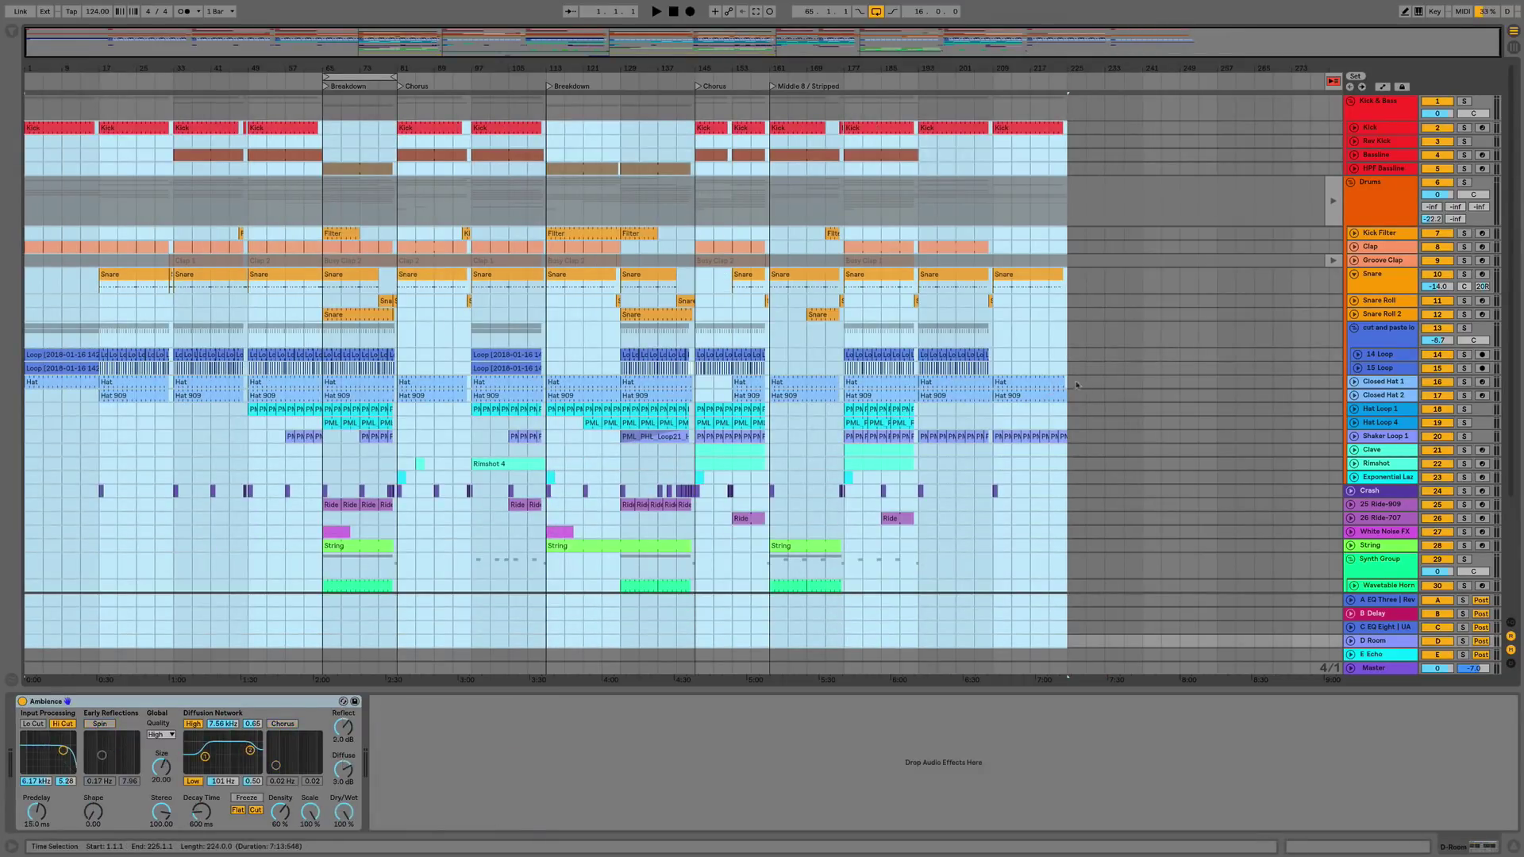
{"action": "left_click", "coordinate": [1070, 365]}
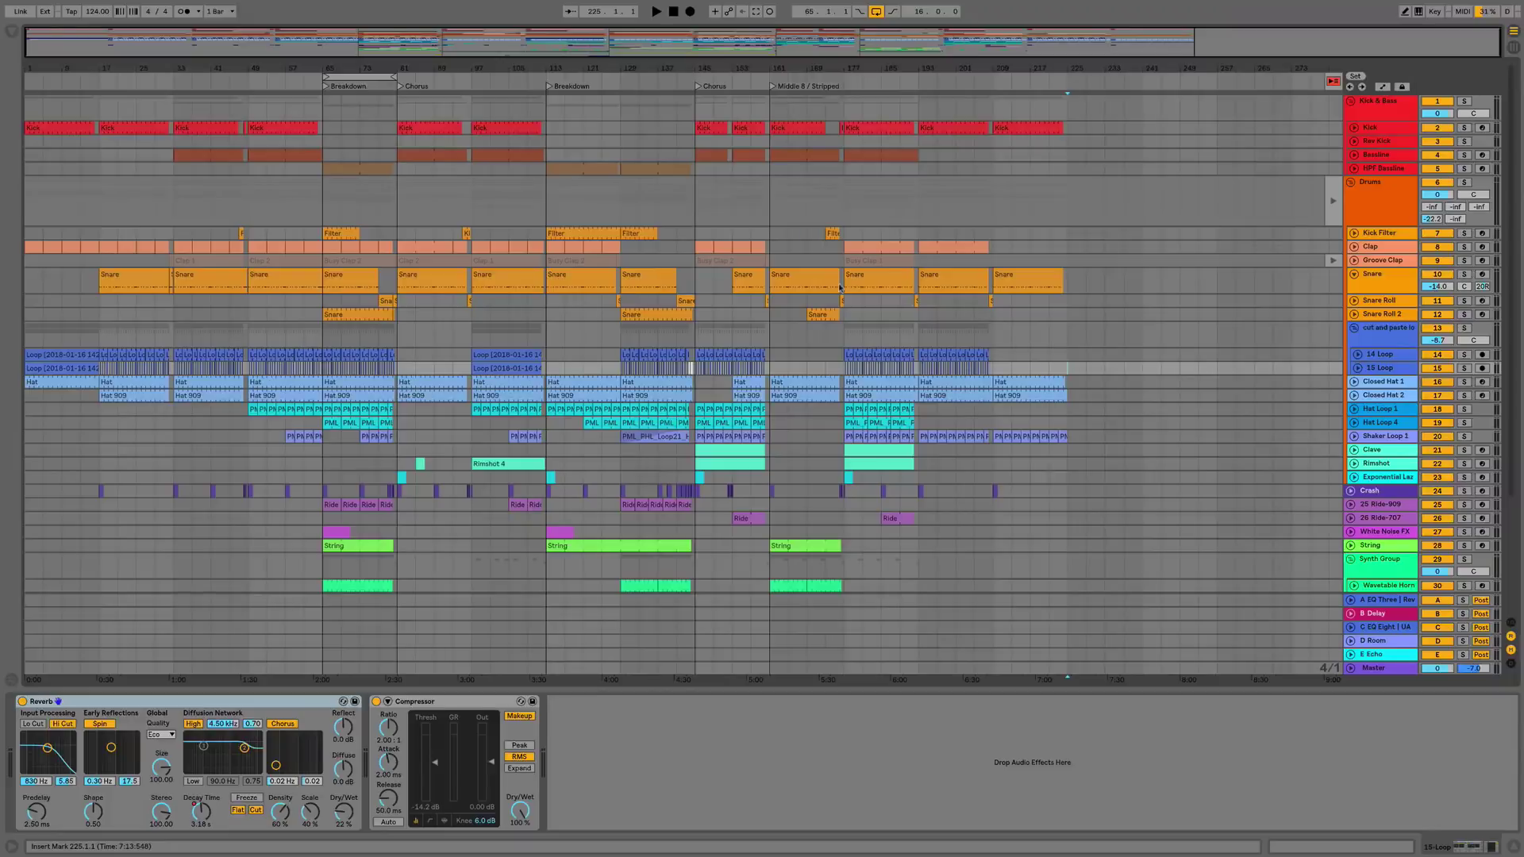
- Show and hide the browser in the Arrangement View, and look at the Session View before returning to the arrangement
{"action": "left_click", "coordinate": [11, 33]}
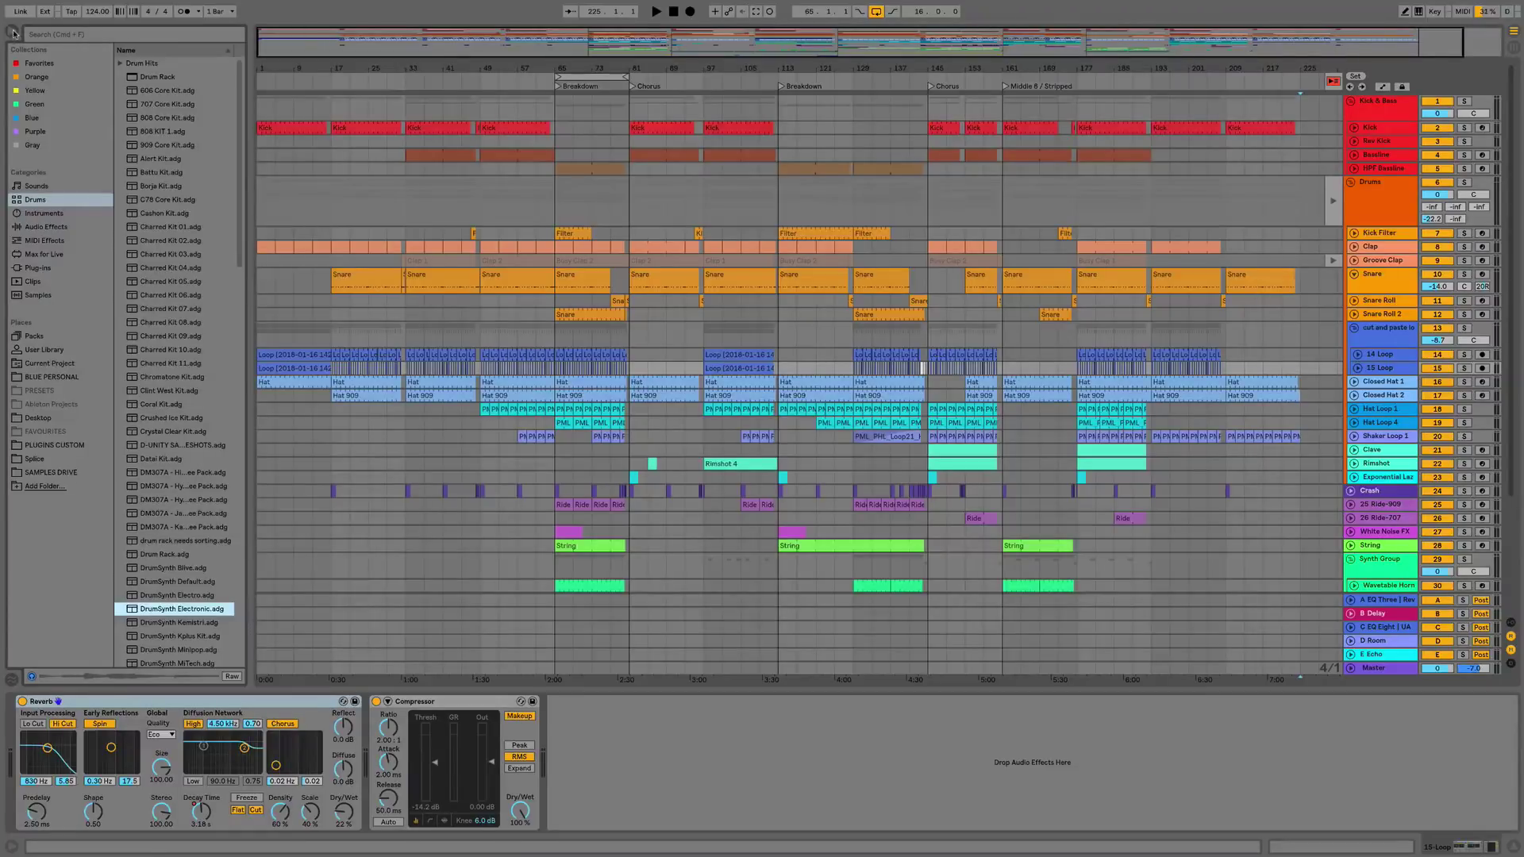
{"action": "key", "text": "ctrl+alt+b"}
{"action": "key", "text": "Tab"}
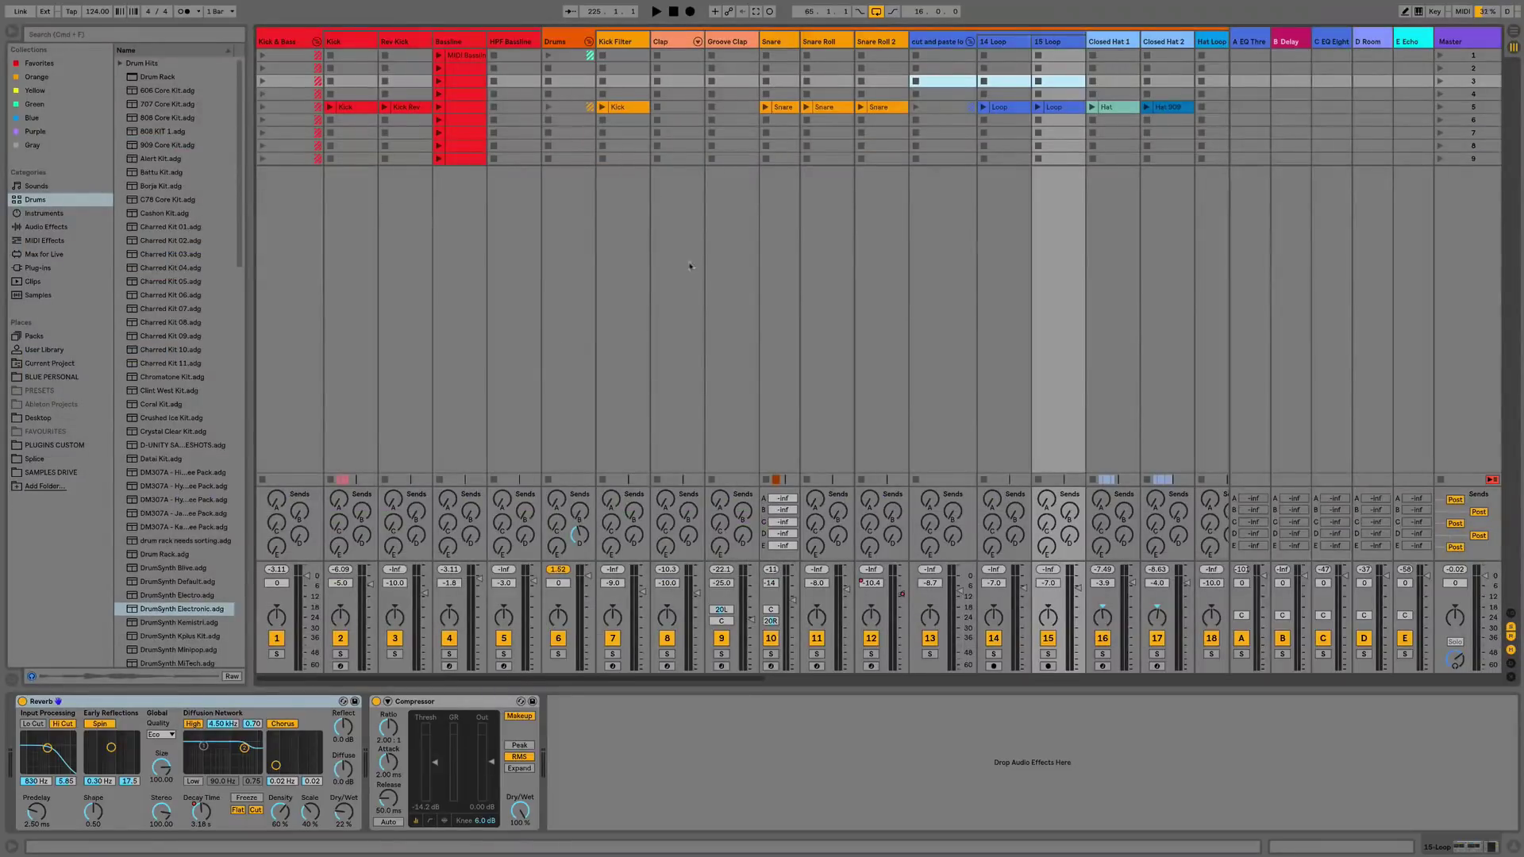
{"action": "key", "text": "Tab"}
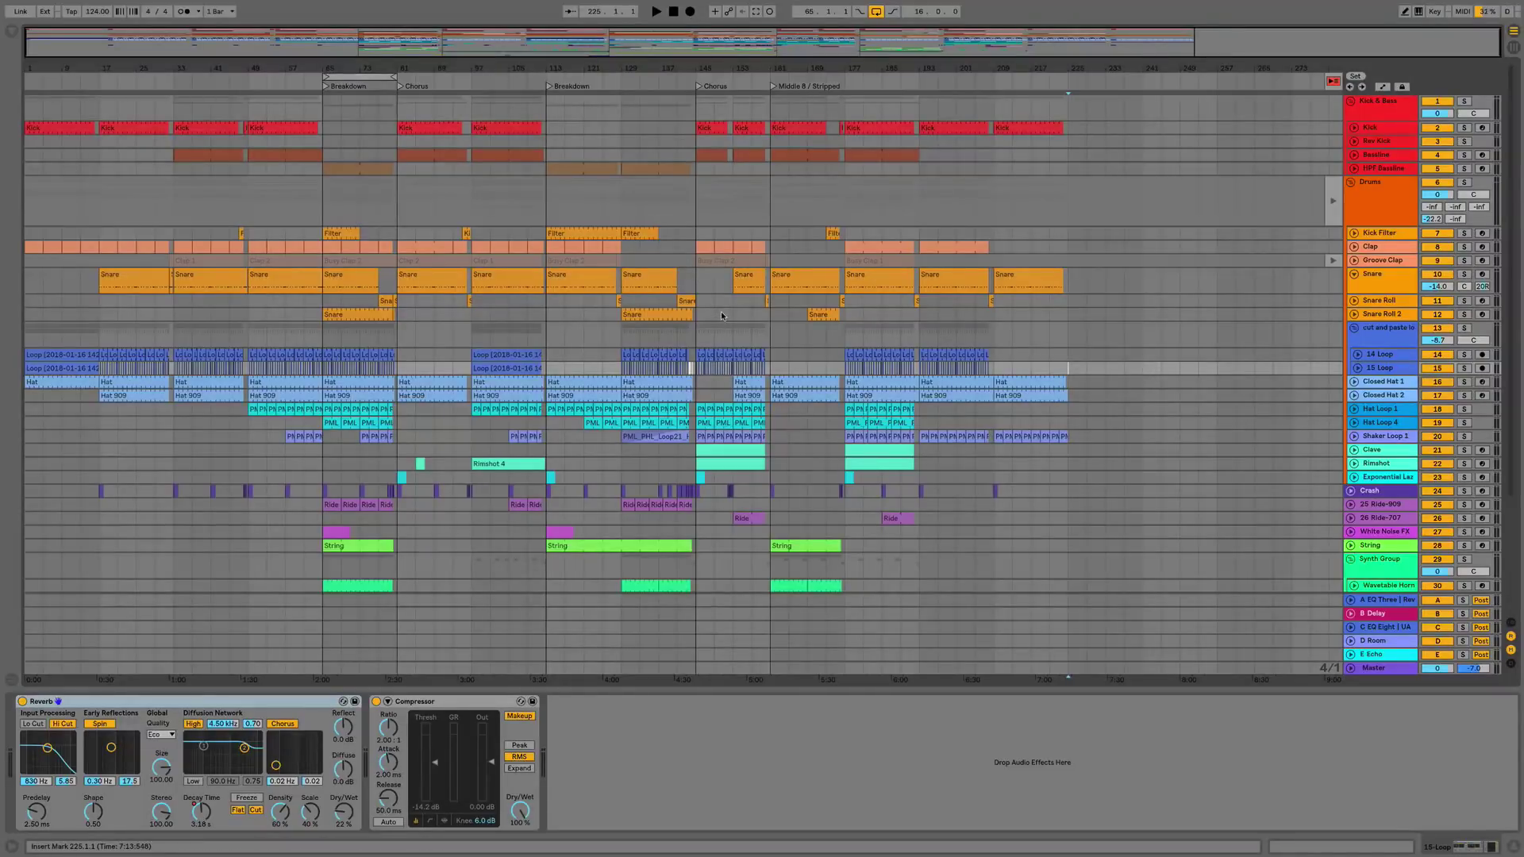
- Select several Snare clips around the second Breakdown to examine the Snare track's instrument and effect chain
{"action": "left_click", "coordinate": [583, 287]}
{"action": "left_click", "coordinate": [657, 287]}
{"action": "left_click", "coordinate": [582, 276]}
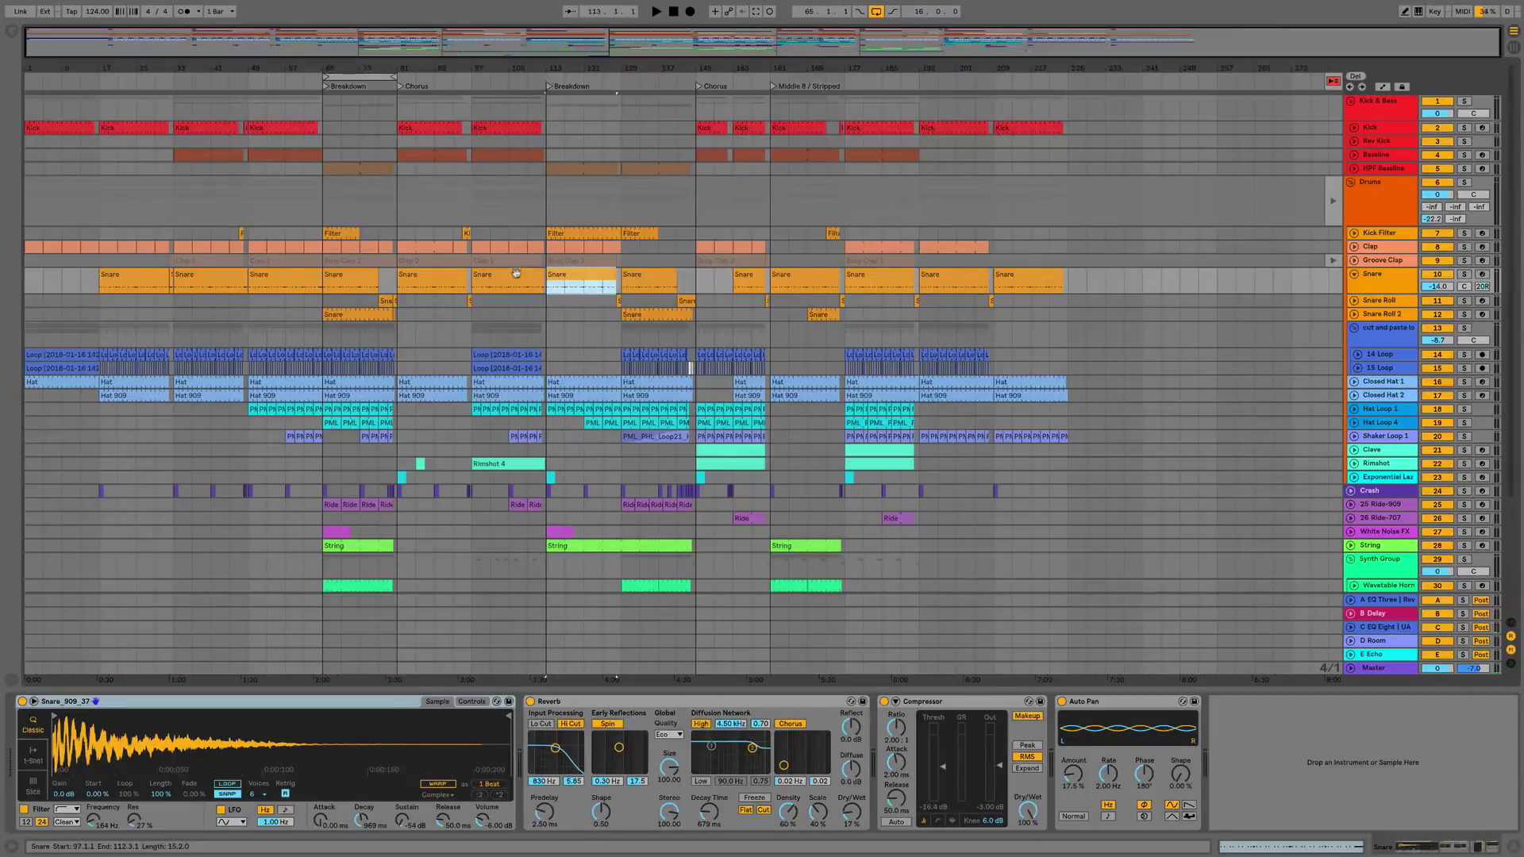
{"action": "left_click", "coordinate": [497, 290]}
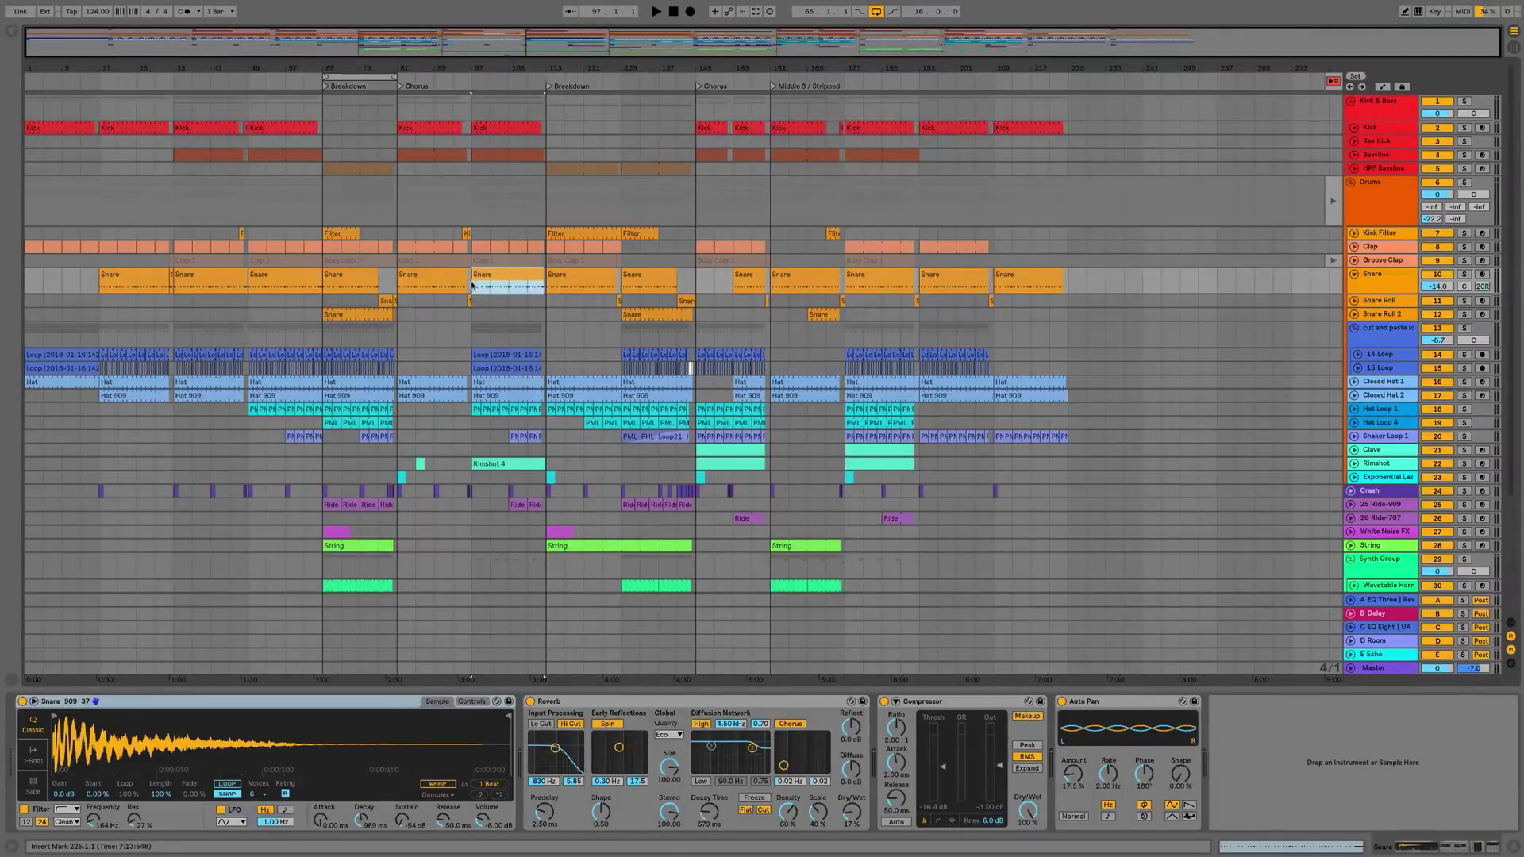
{"action": "left_click", "coordinate": [584, 287]}
{"action": "left_click", "coordinate": [663, 285]}
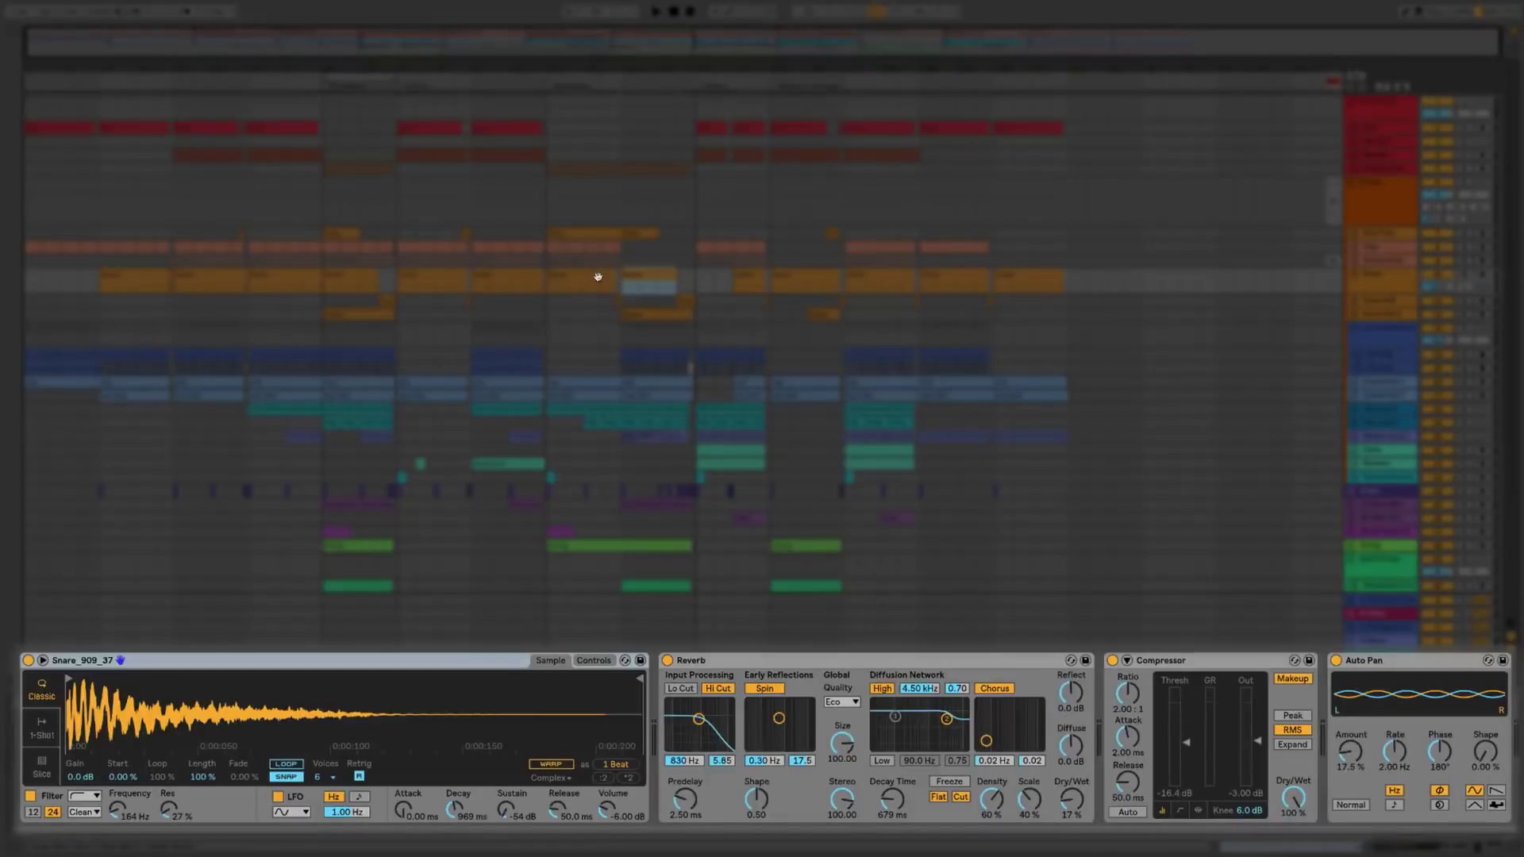
- Zoom in on the Snare clip at bar 129, temporarily enlarge its track, and view the clip's available commands
{"action": "left_click_drag", "start_coordinate": [646, 60], "coordinate": [646, 103]}
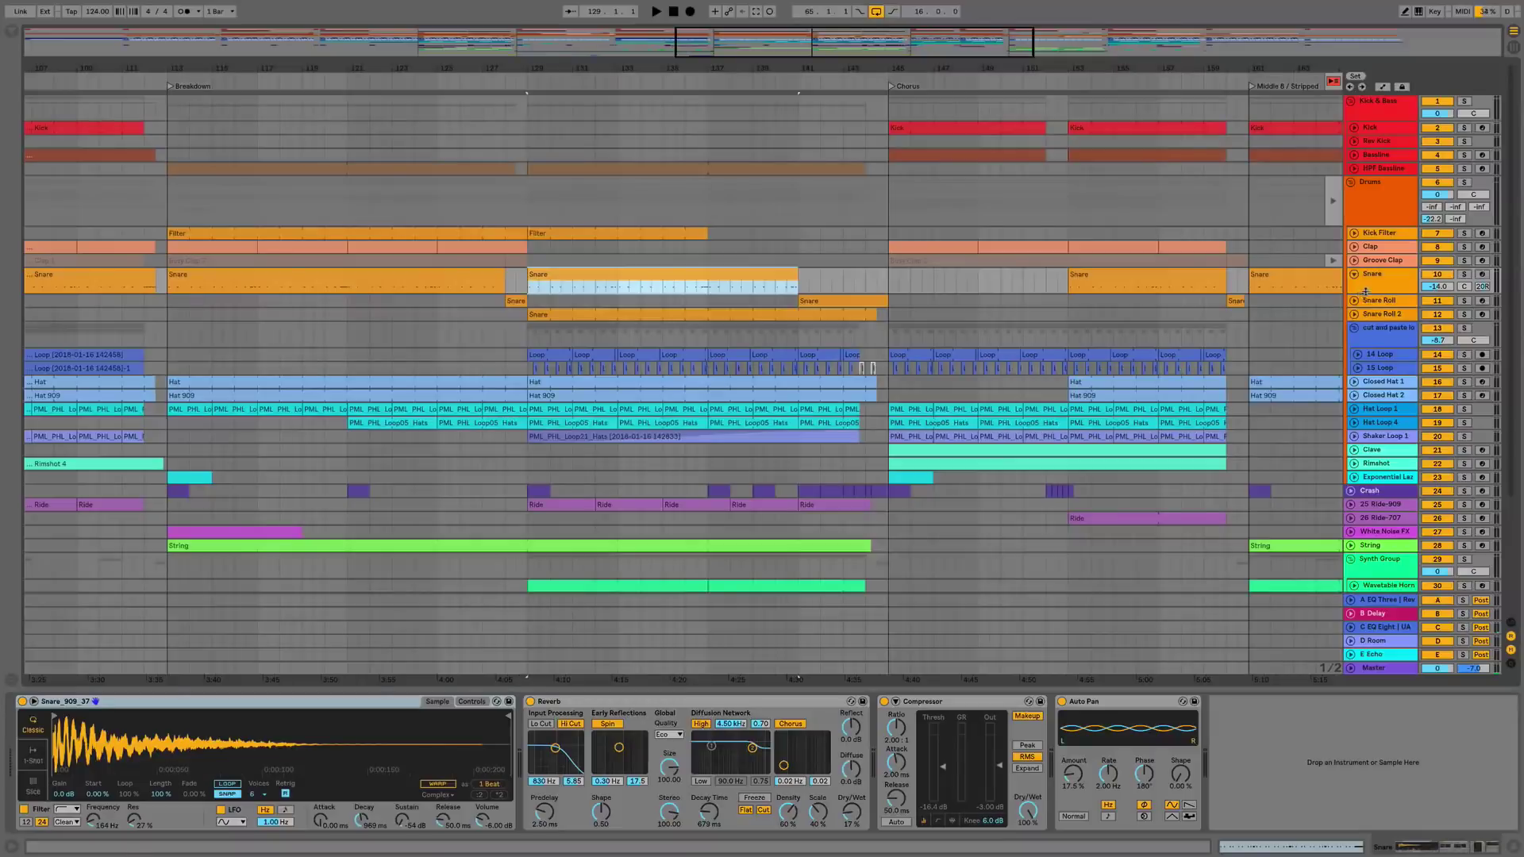
{"action": "left_click", "coordinate": [1352, 278]}
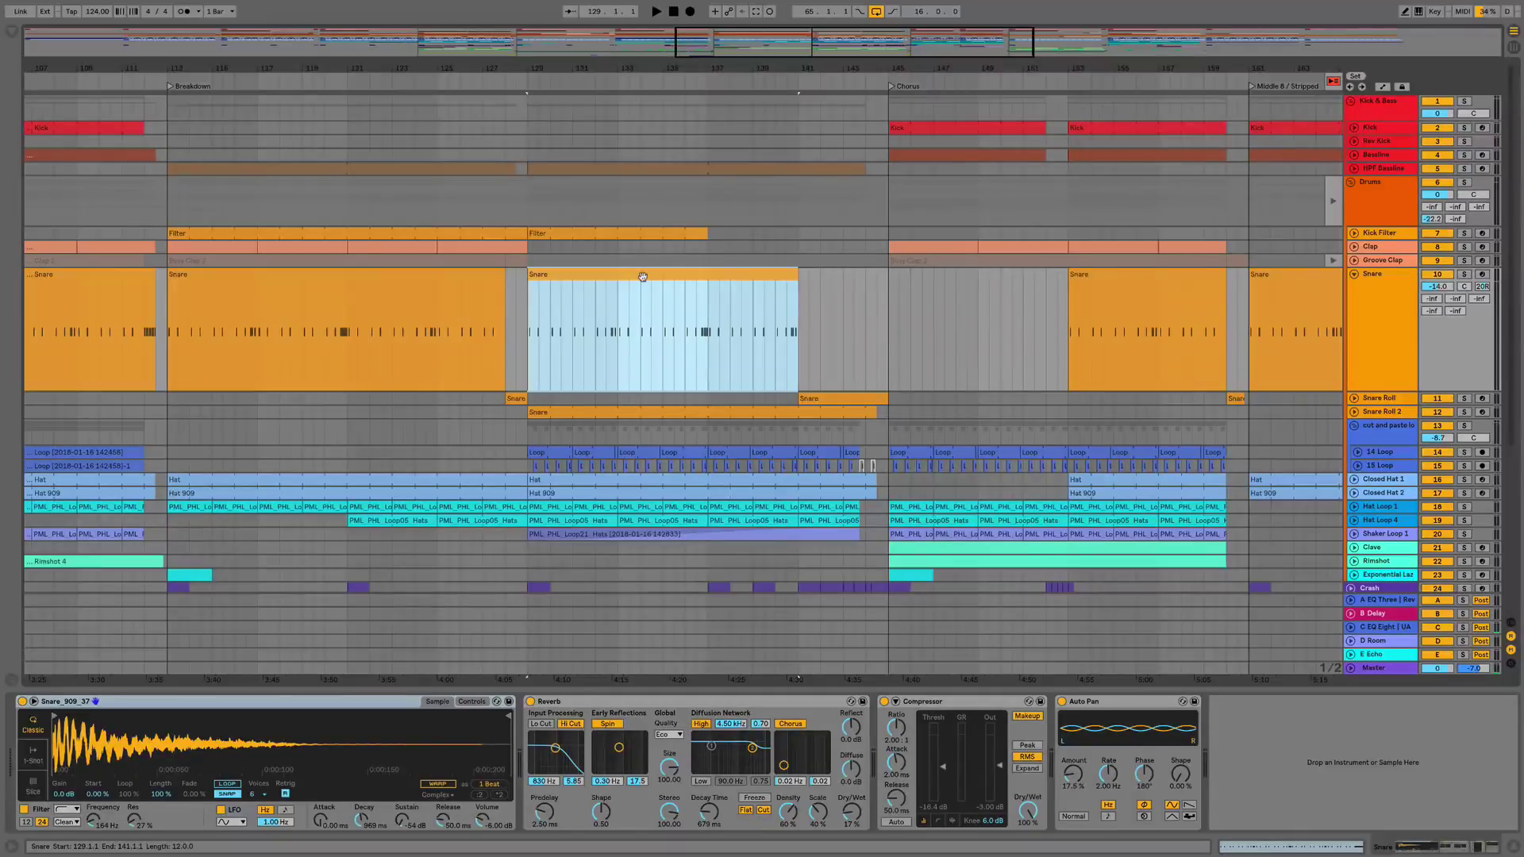
{"action": "right_click", "coordinate": [642, 277]}
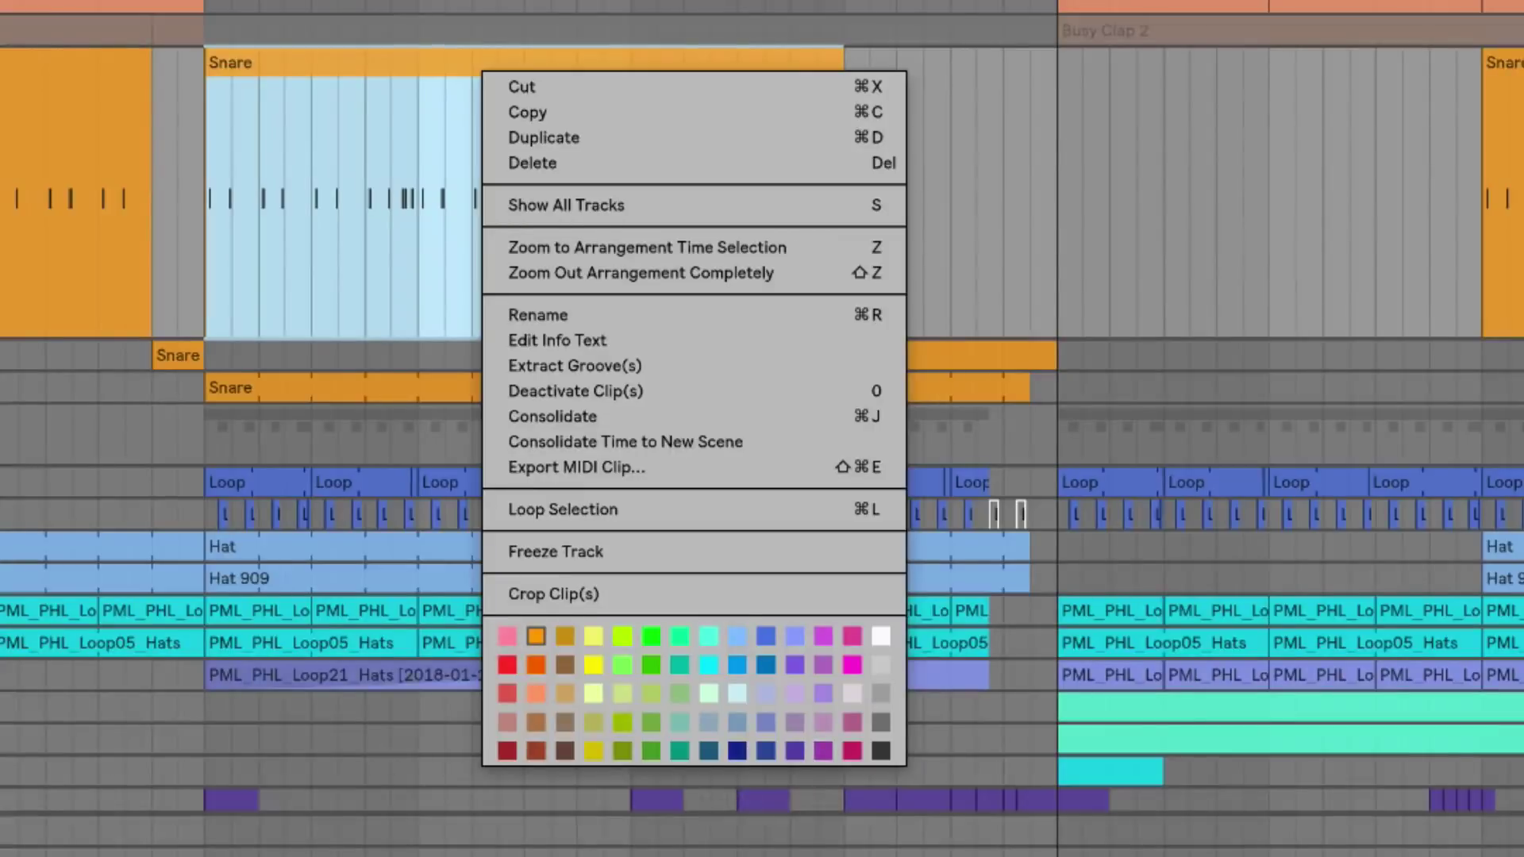
{"action": "left_click", "coordinate": [1003, 184]}
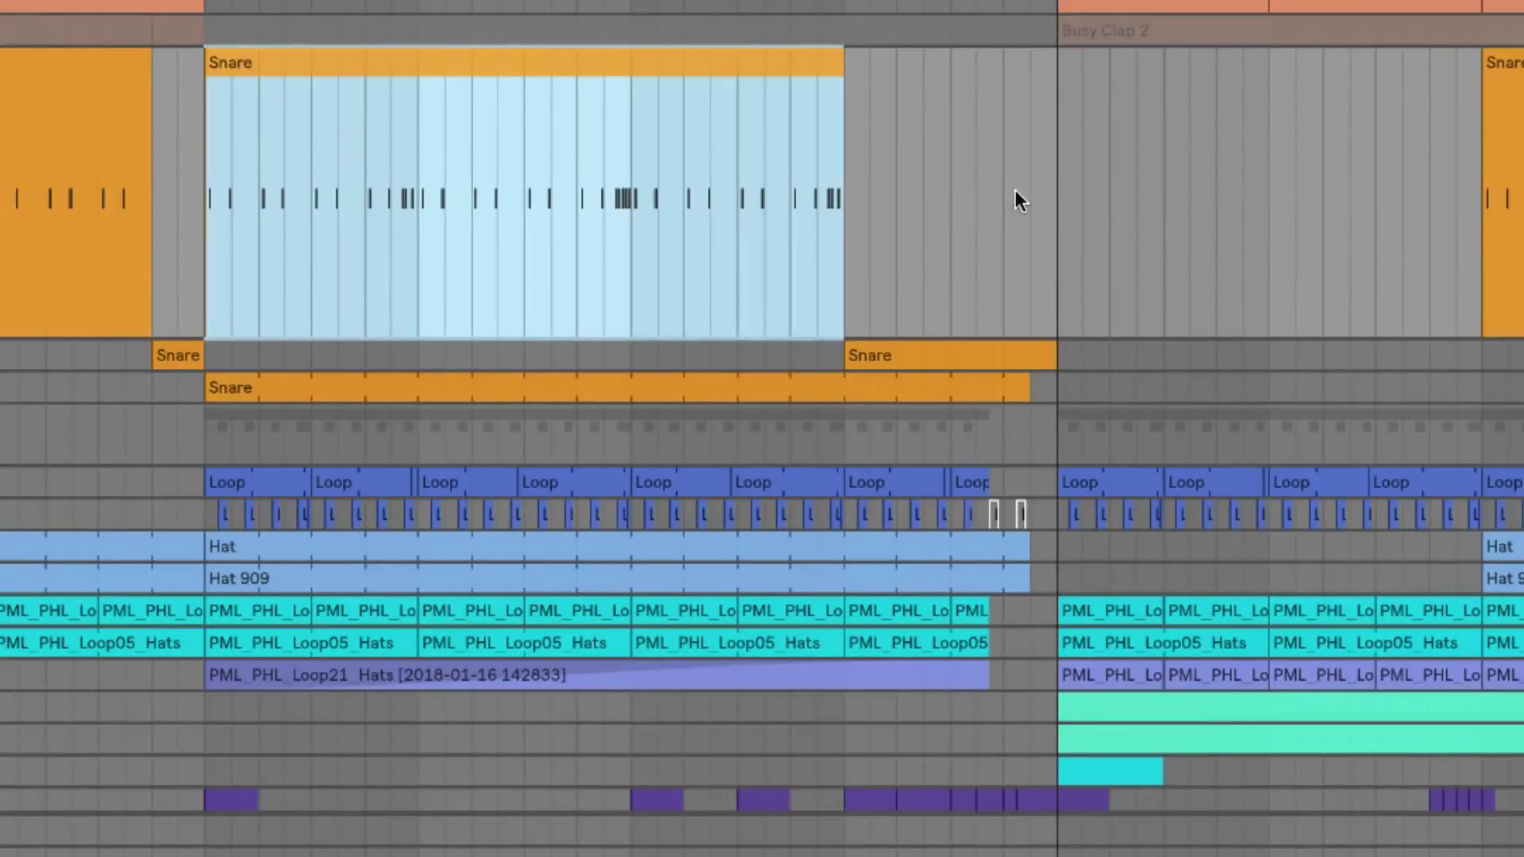
{"action": "left_click", "coordinate": [1017, 197]}
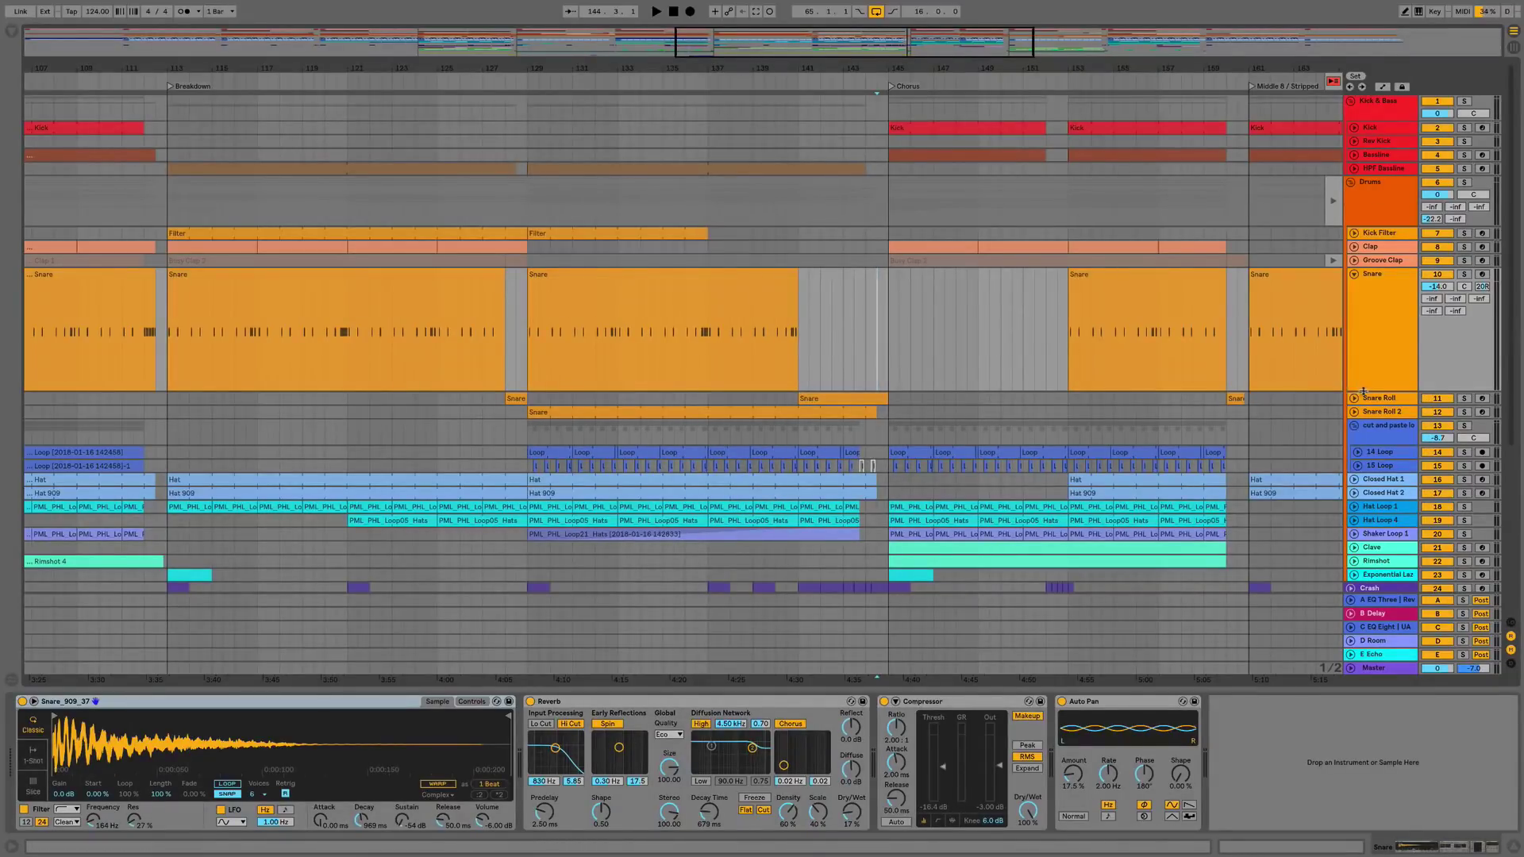
{"action": "left_click_drag", "start_coordinate": [1363, 391], "coordinate": [1366, 293]}
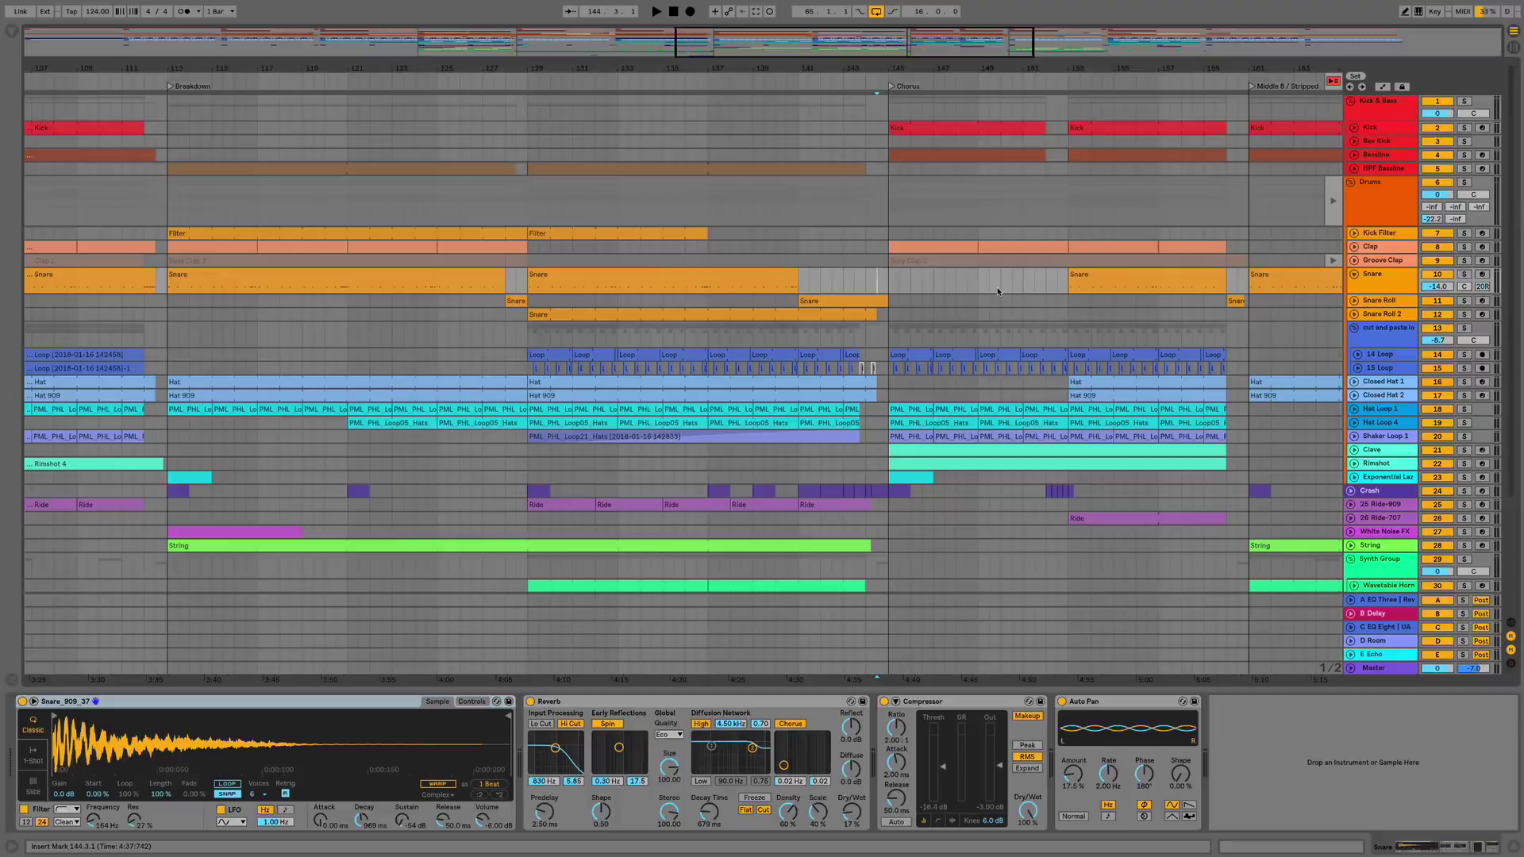
- Open the Snare clip in the Middle 8 / Stripped section and set the velocity of its note at 4.4.1 to 97
{"action": "scroll", "coordinate": [977, 287], "scroll_direction": "right", "scroll_amount": 10}
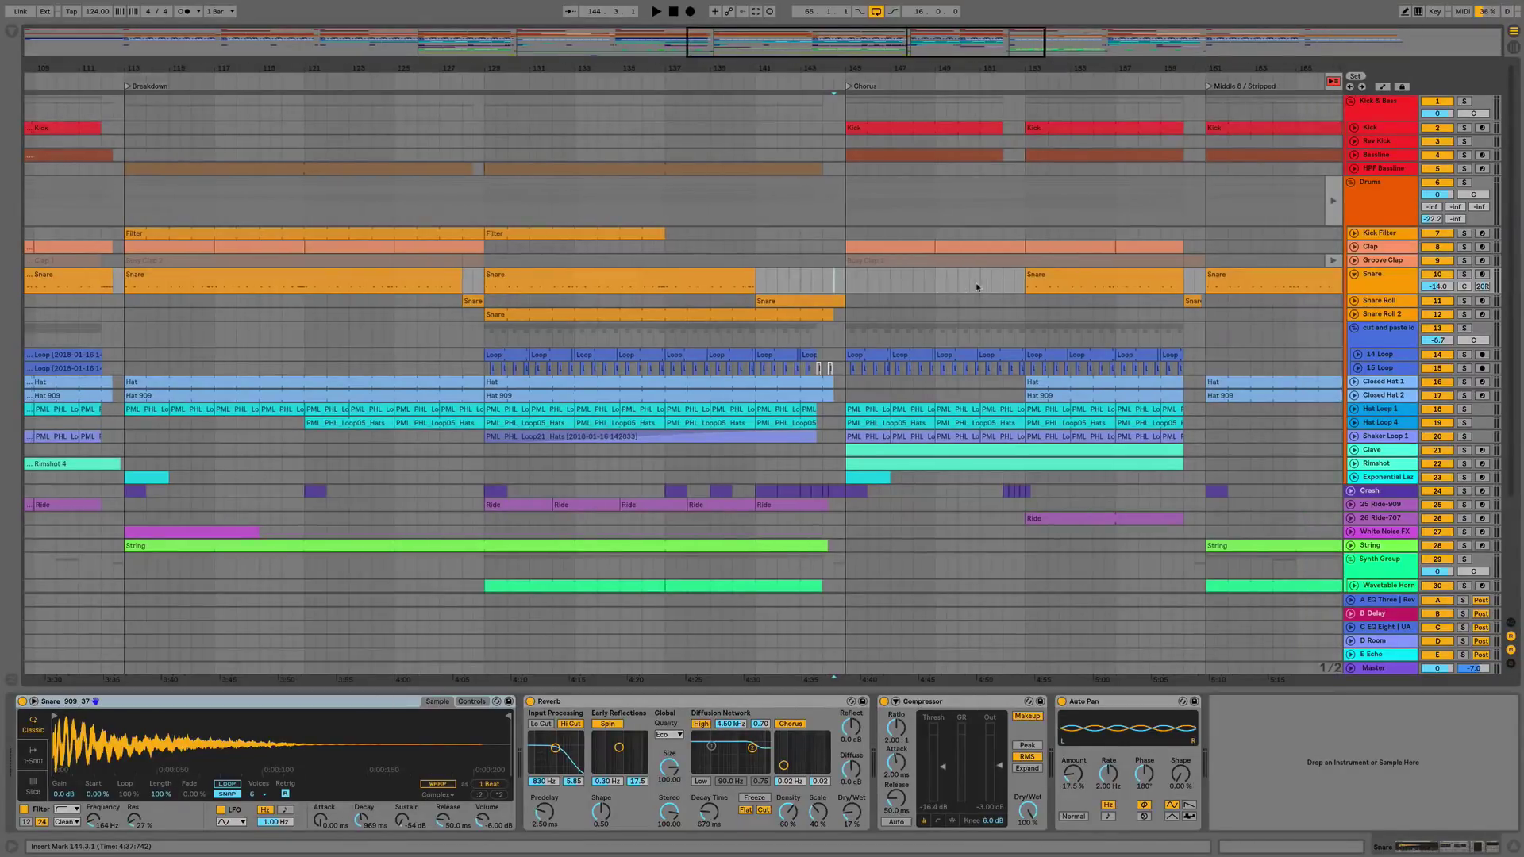
{"action": "scroll", "coordinate": [850, 282], "scroll_direction": "right", "scroll_amount": 6}
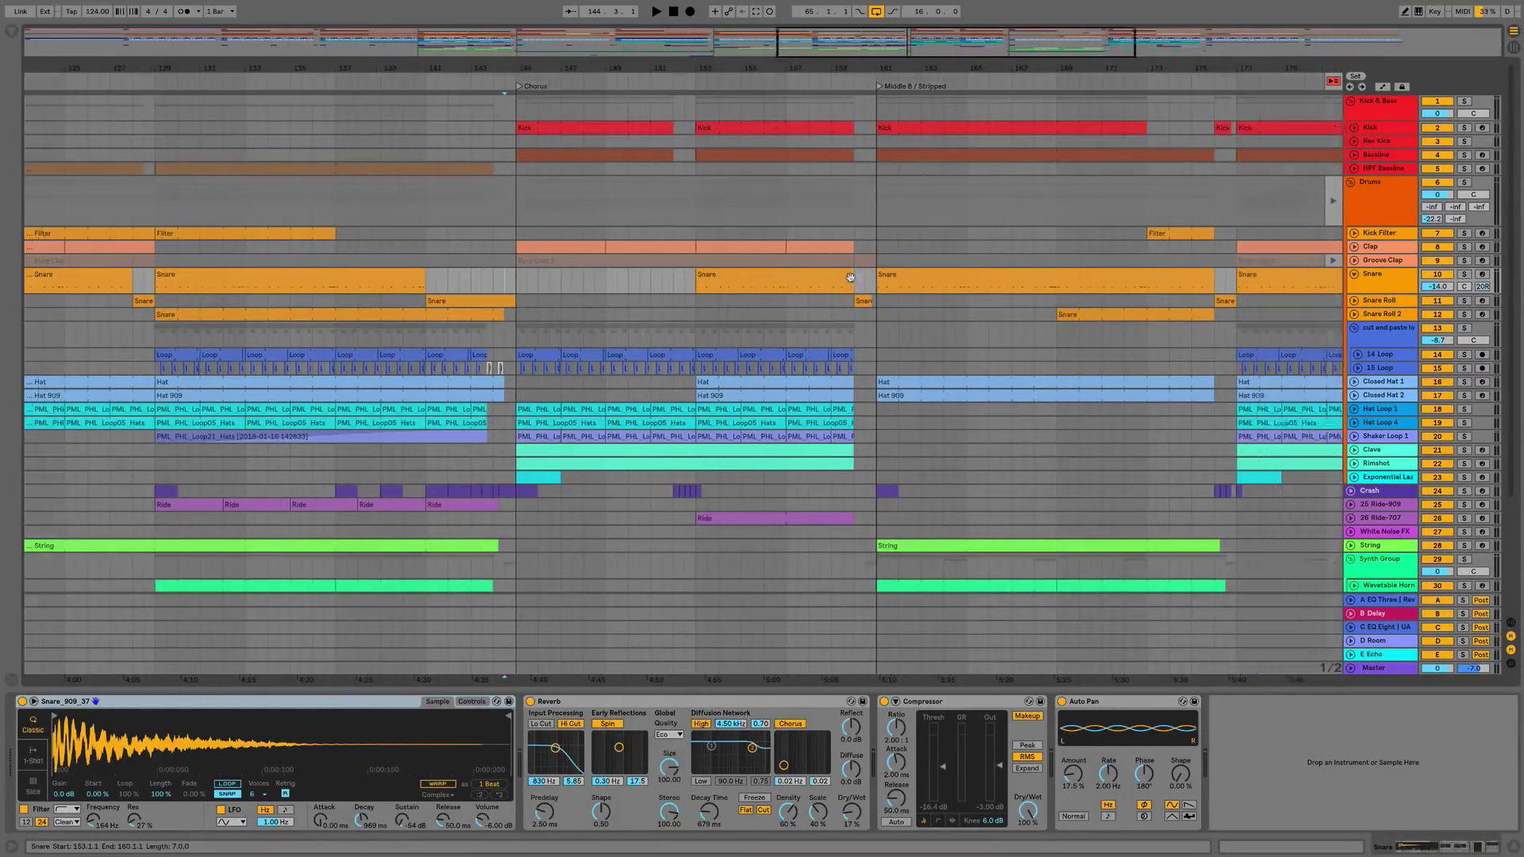
{"action": "scroll", "coordinate": [880, 278], "scroll_direction": "right", "scroll_amount": 9}
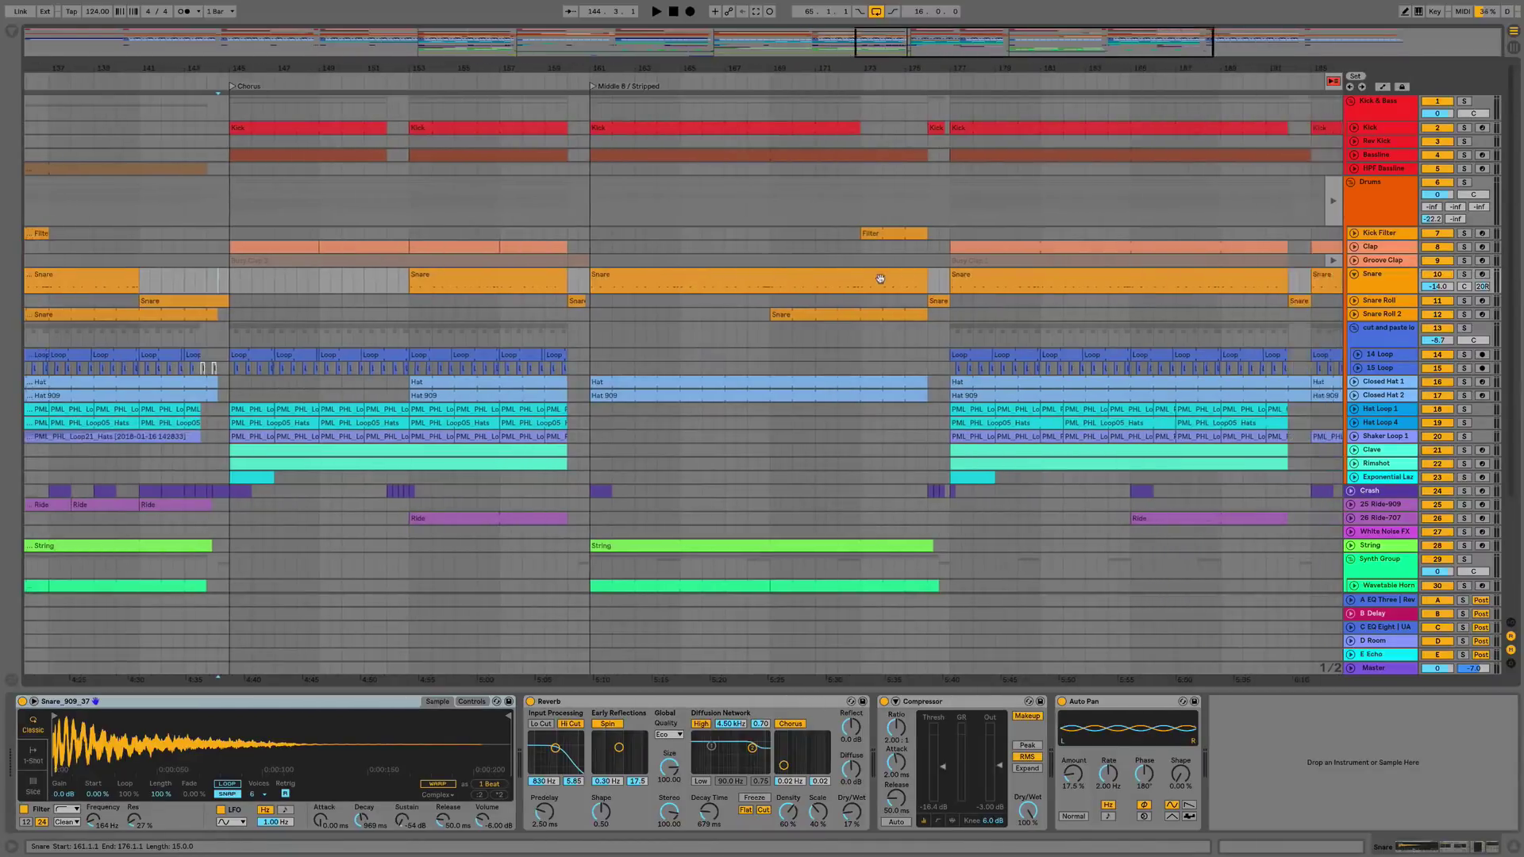
{"action": "double_click", "coordinate": [684, 278]}
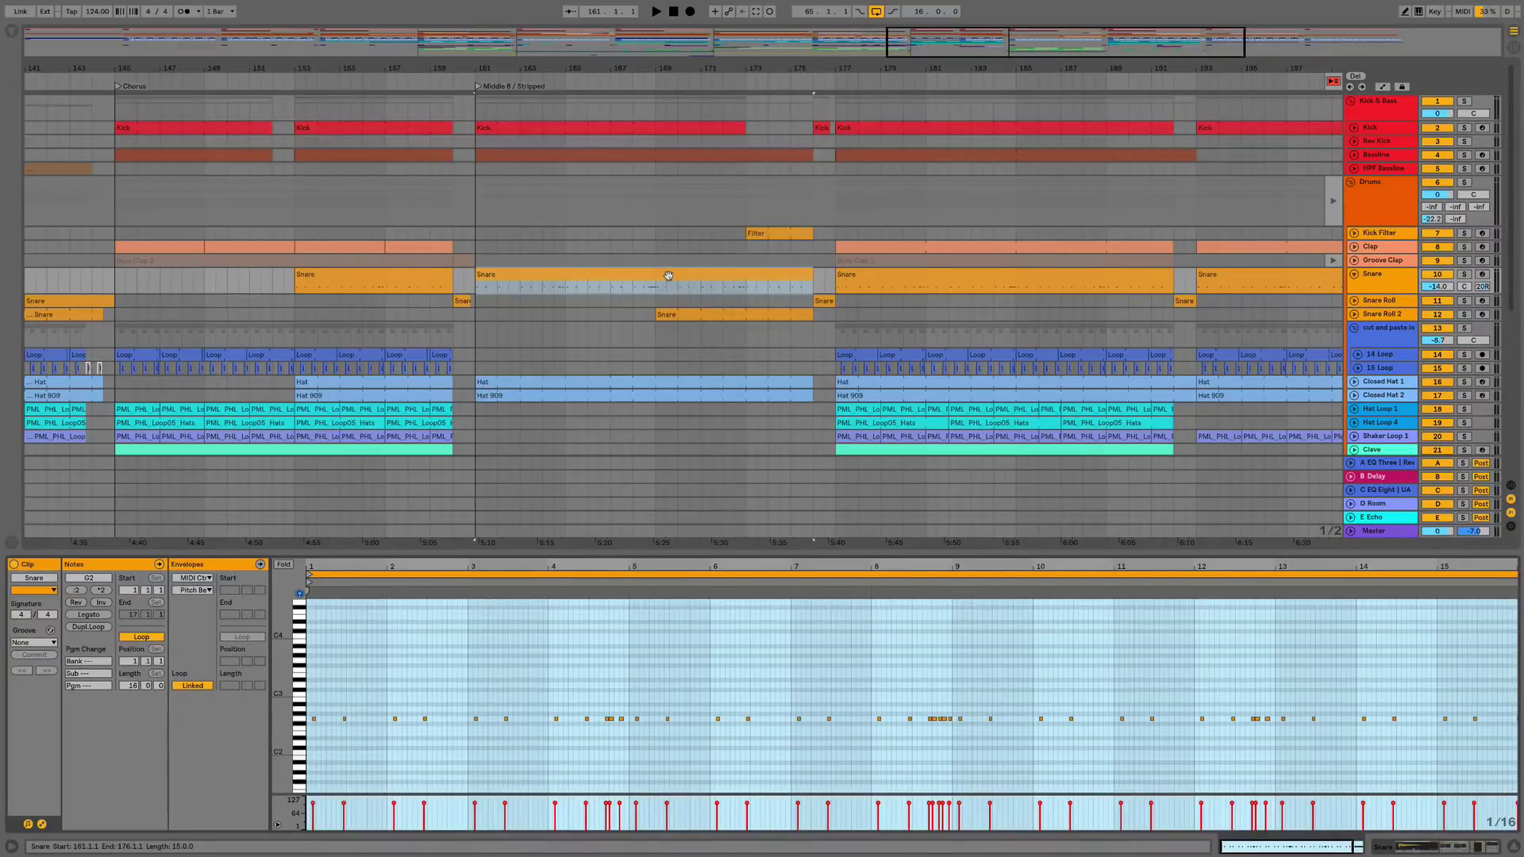
{"action": "left_click_drag", "start_coordinate": [608, 570], "coordinate": [609, 627]}
{"action": "left_click", "coordinate": [634, 718]}
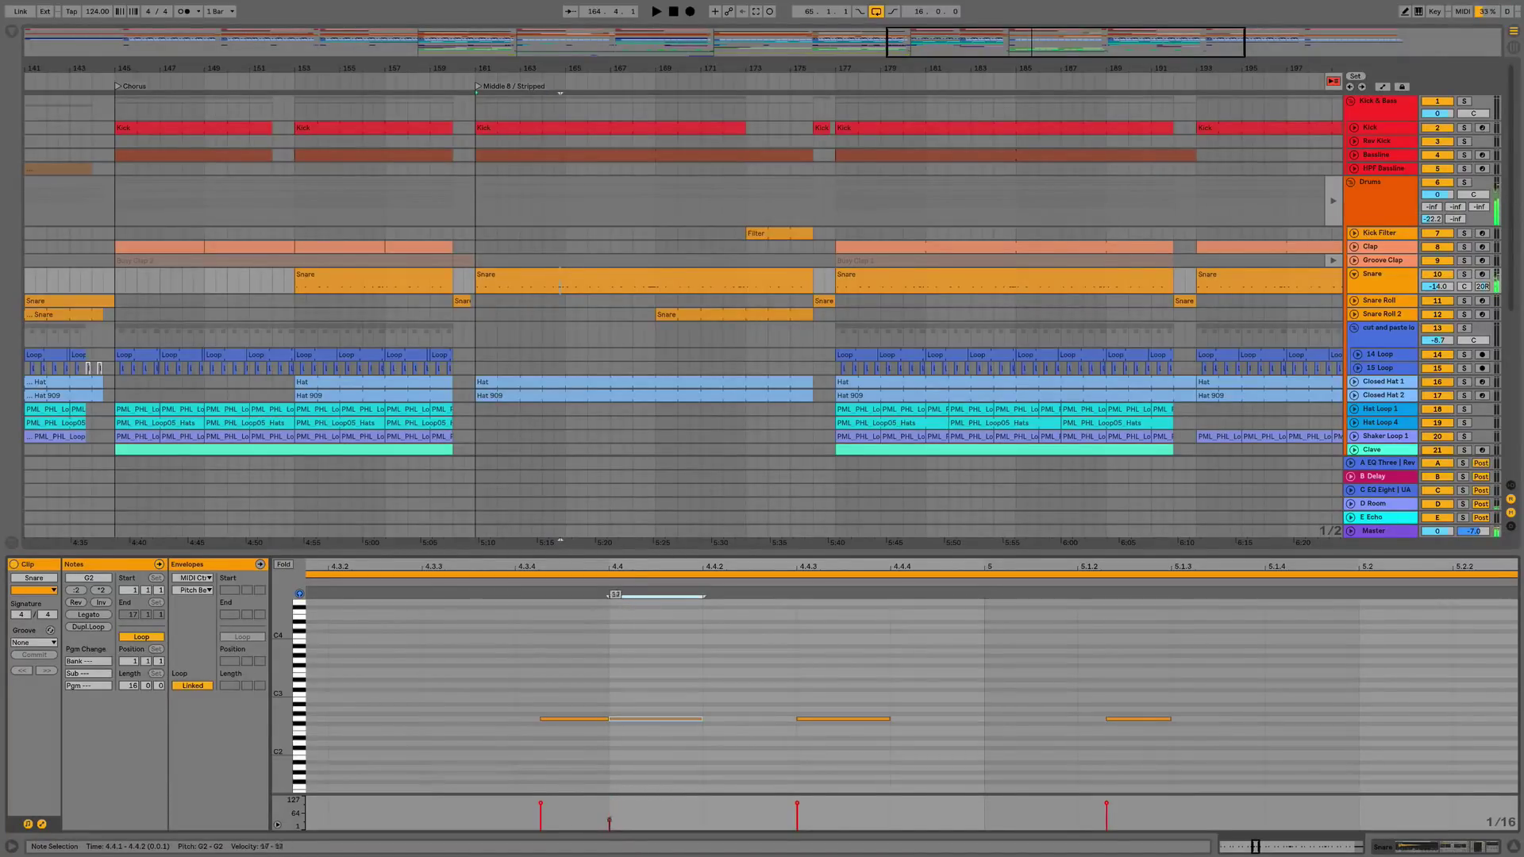
{"action": "type", "text": "7597"}
{"action": "left_click_drag", "start_coordinate": [609, 681], "coordinate": [1154, 778]}
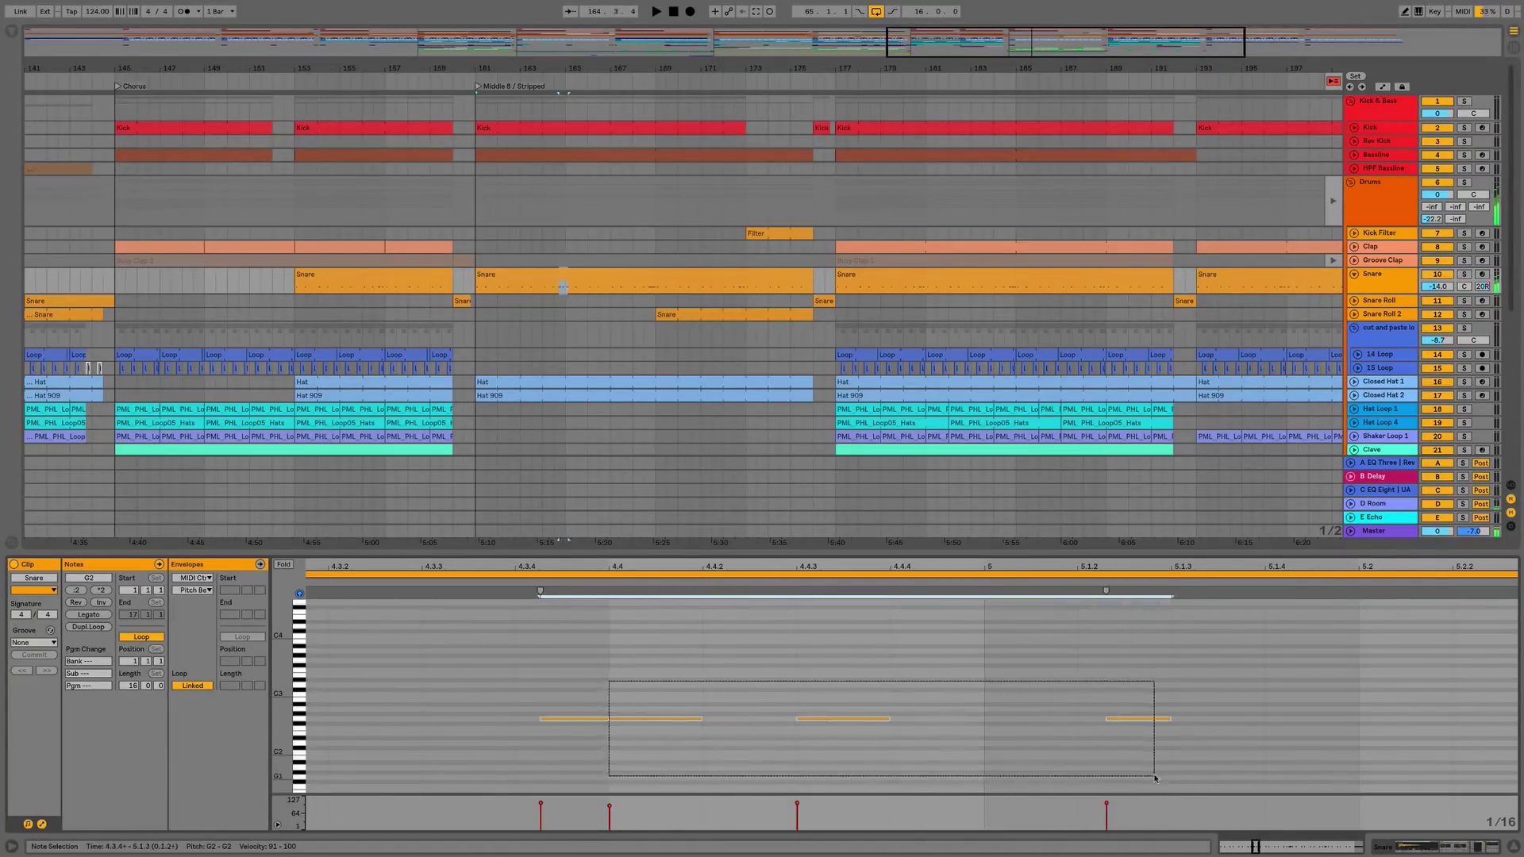
{"action": "left_click", "coordinate": [976, 692]}
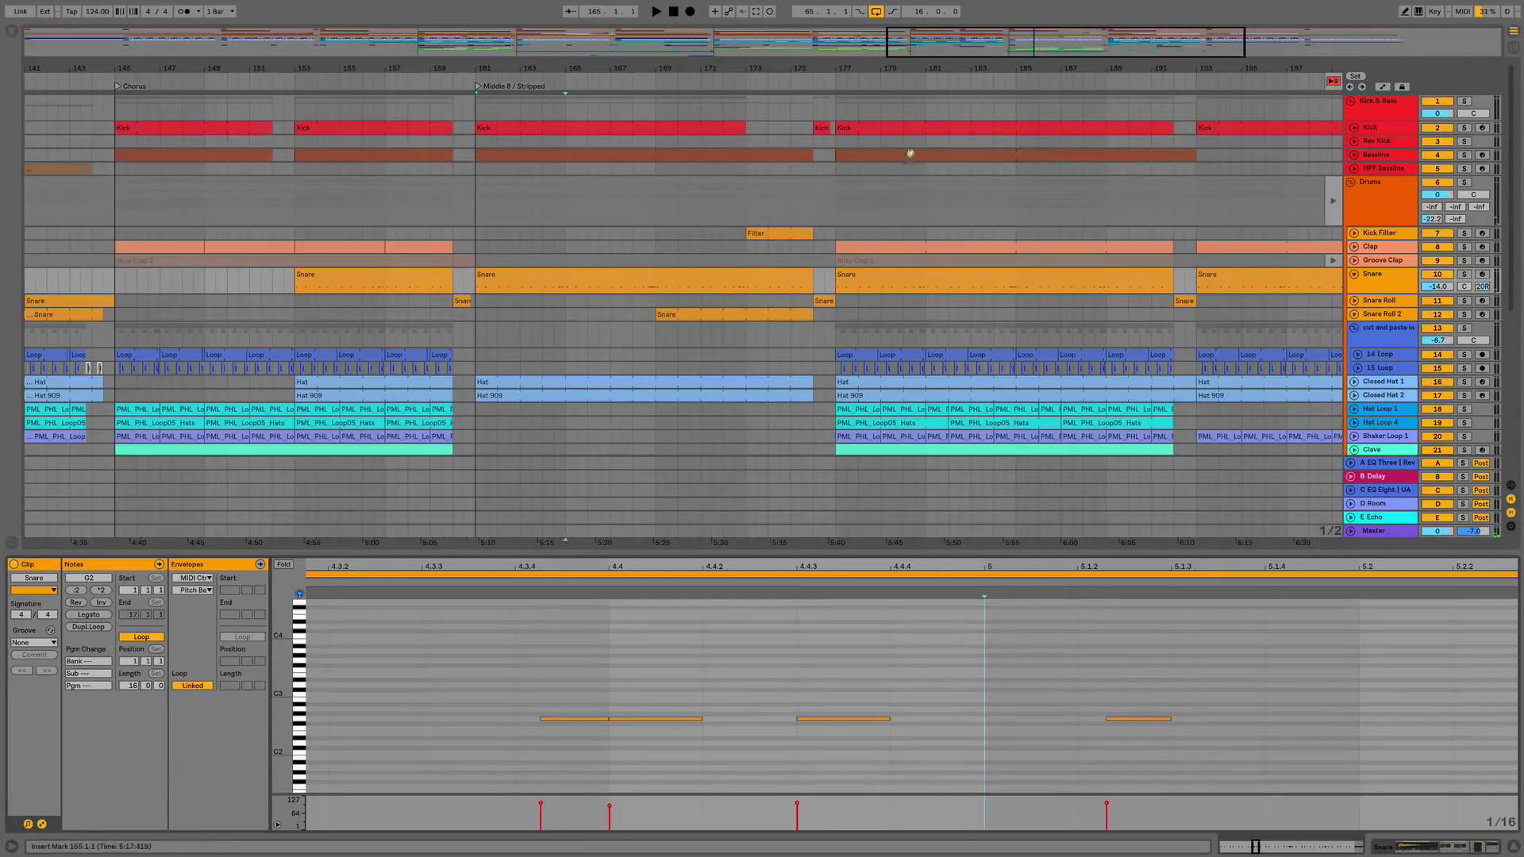
- View the notes of the Kick clip at bar 177 and of the Closed Hat 1 clip at bar 161
{"action": "left_click", "coordinate": [908, 127]}
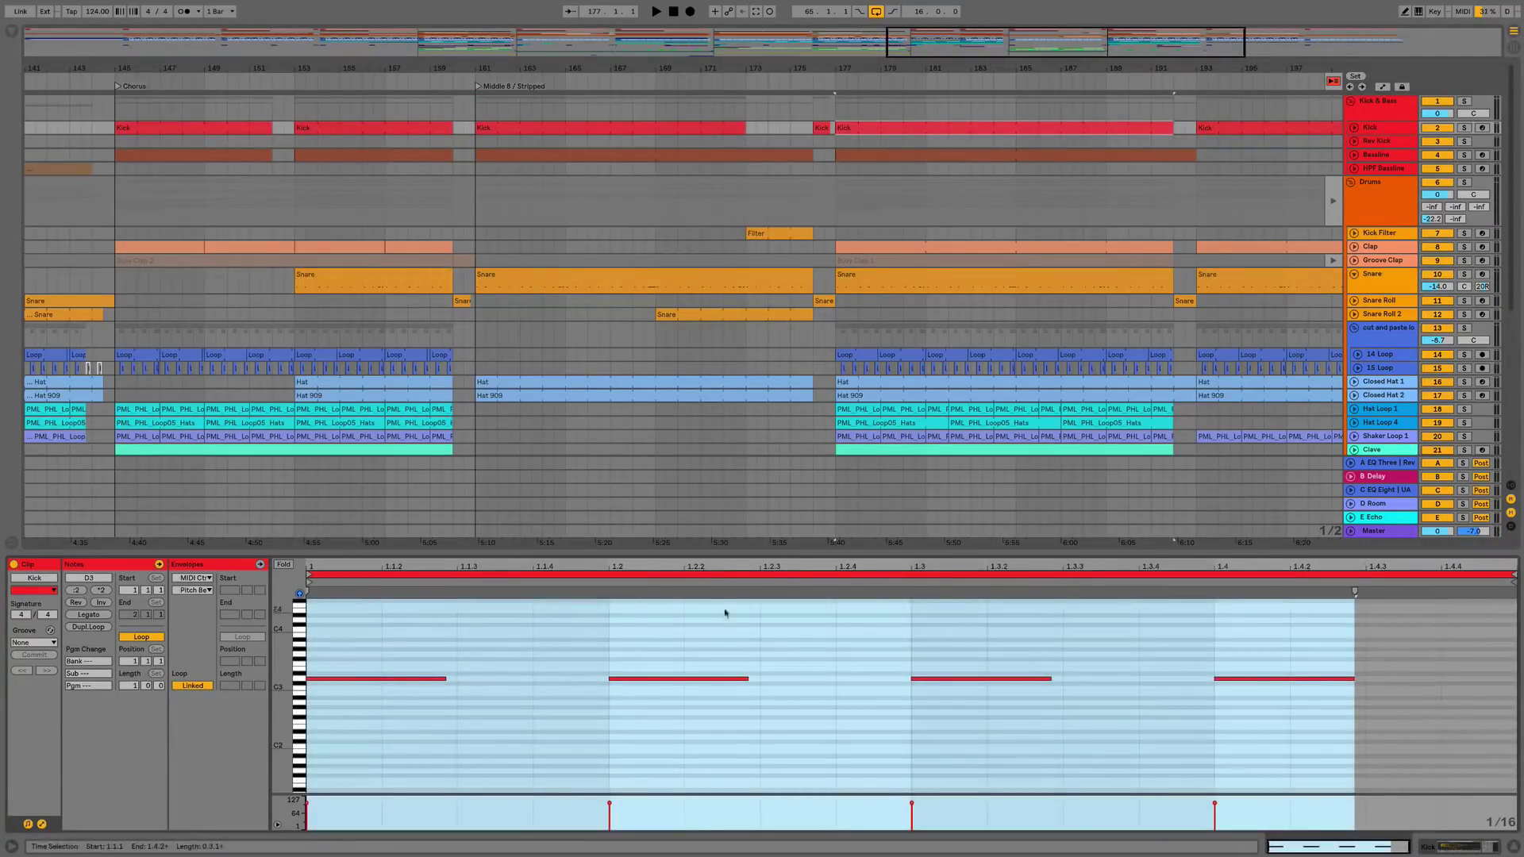
{"action": "left_click", "coordinate": [627, 636]}
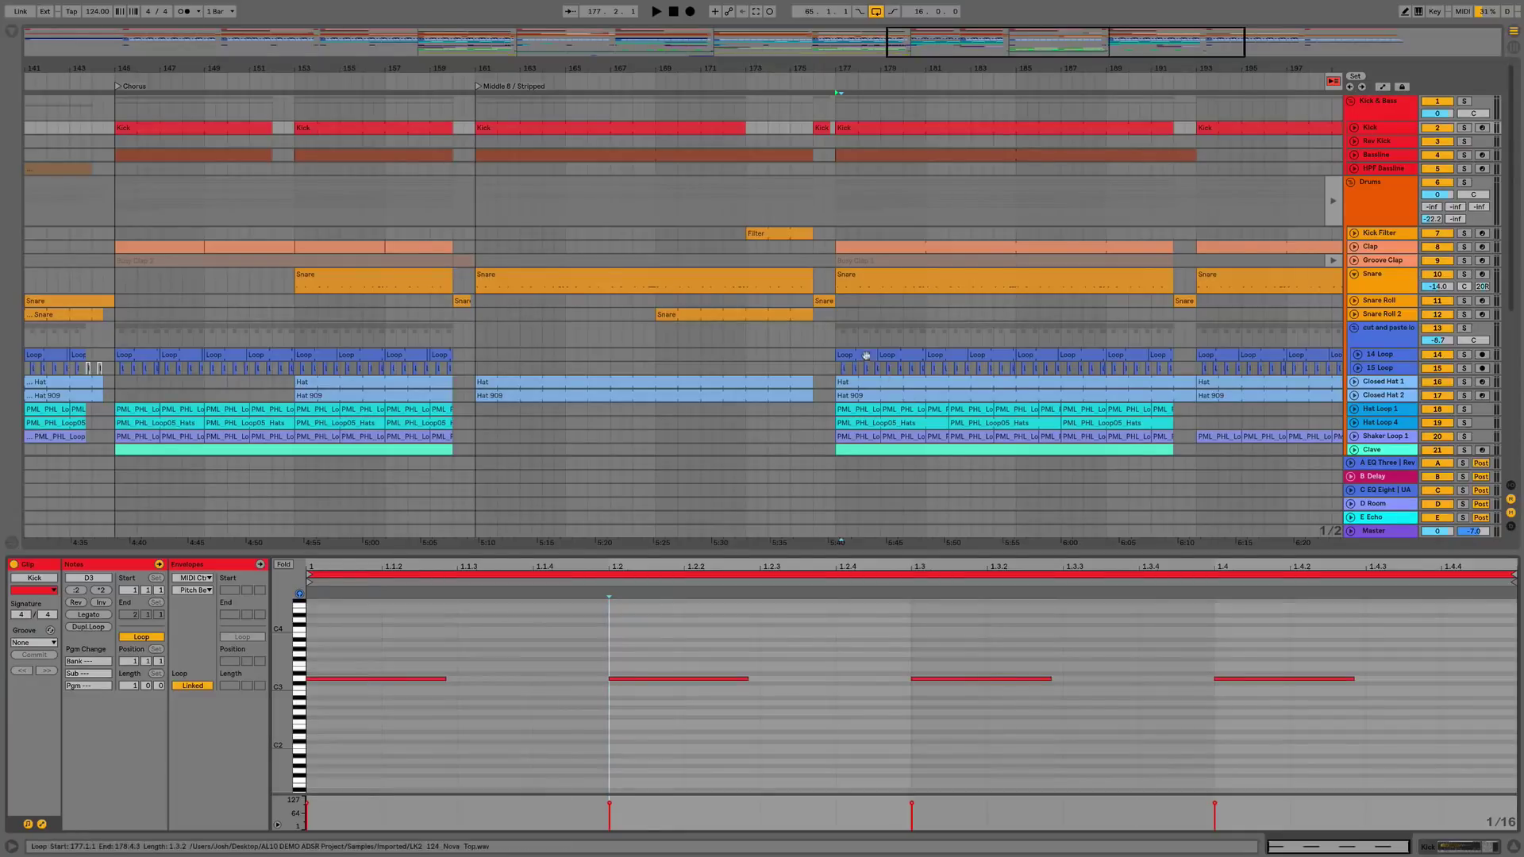
{"action": "left_click", "coordinate": [723, 383]}
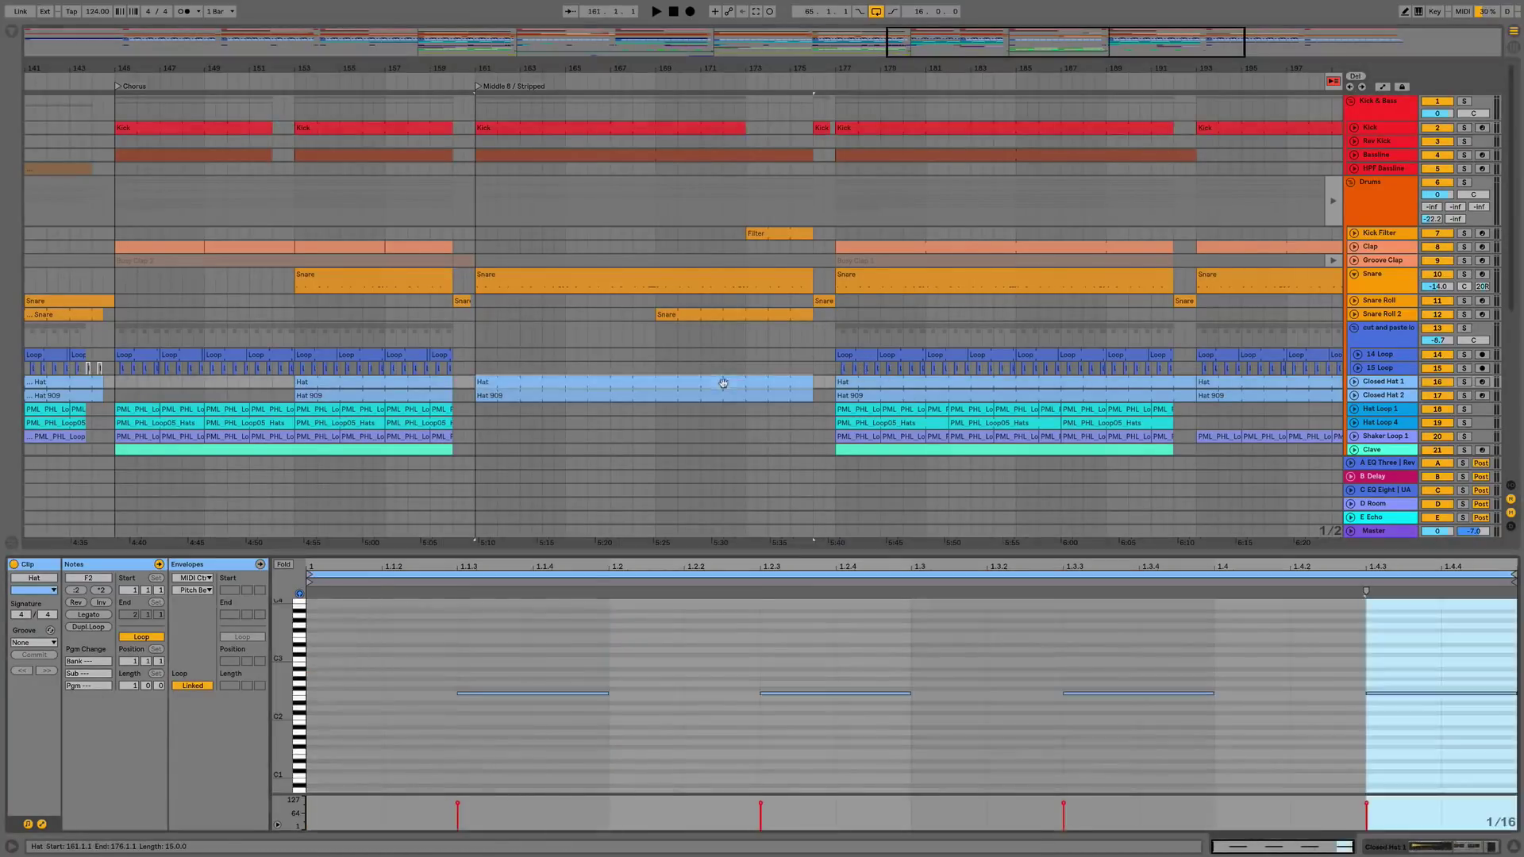
{"action": "left_click", "coordinate": [532, 611]}
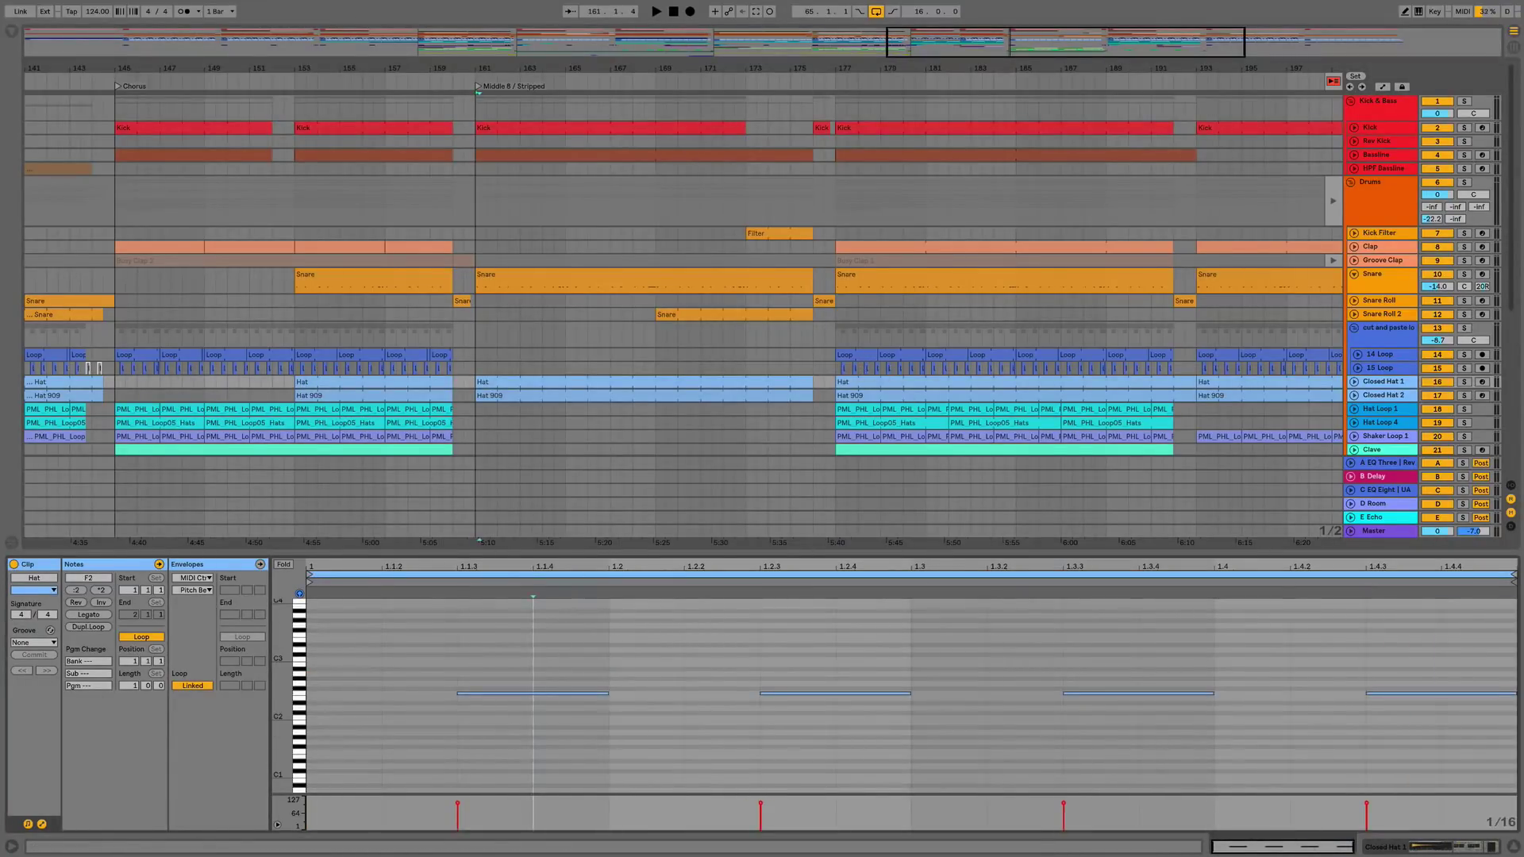
- Color the Closed Hat 1 clip at bar 161 green and view it together with the Snare Roll 2 clip, alternating the focused clip
{"action": "right_click", "coordinate": [644, 383]}
{"action": "left_click", "coordinate": [704, 637]}
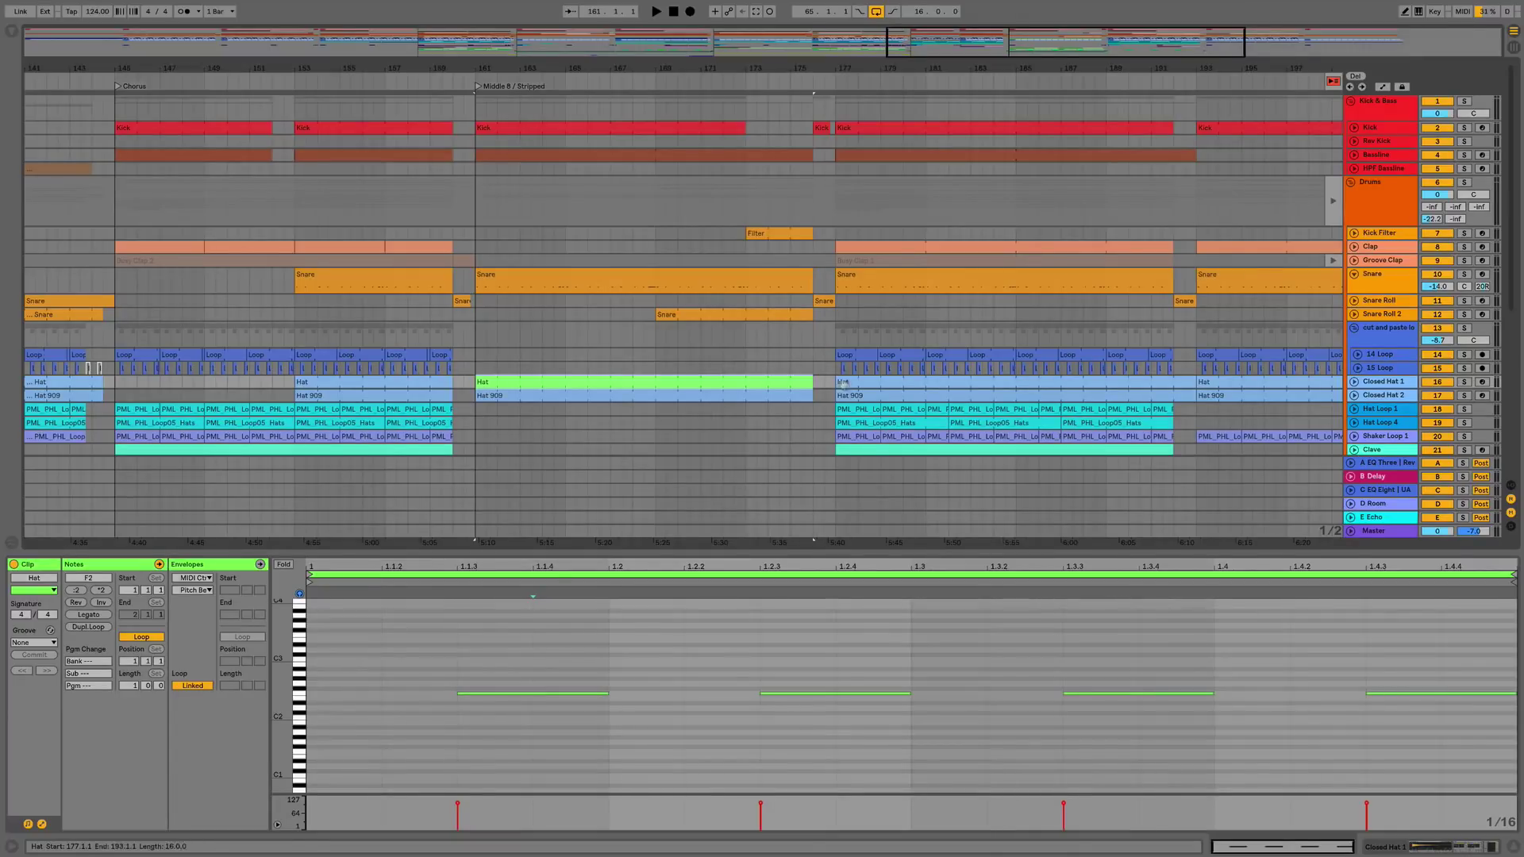
{"action": "left_click", "coordinate": [737, 317], "text": "shift"}
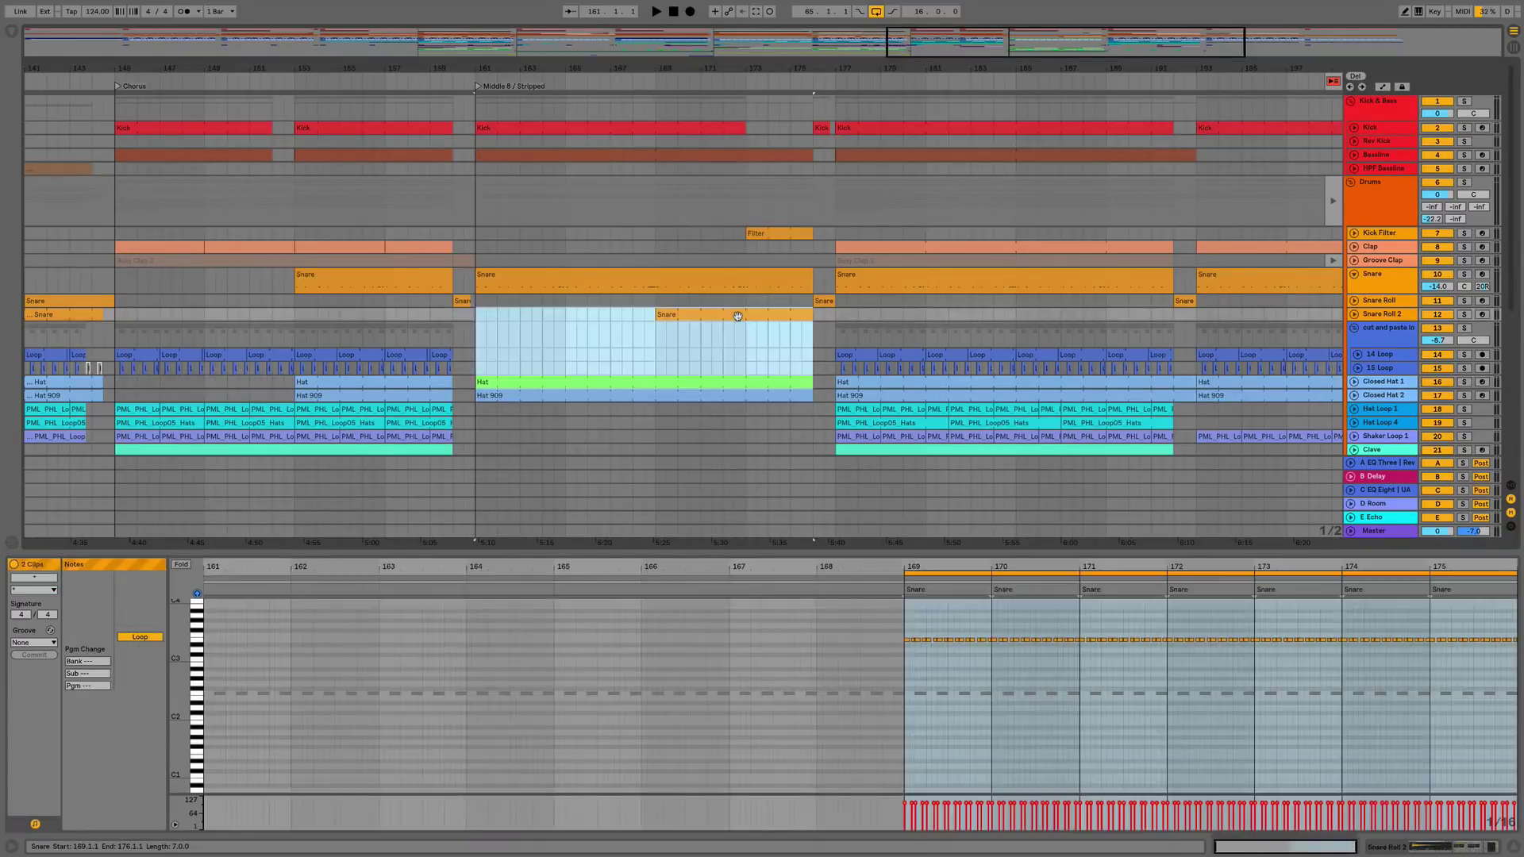
{"action": "left_click", "coordinate": [924, 583]}
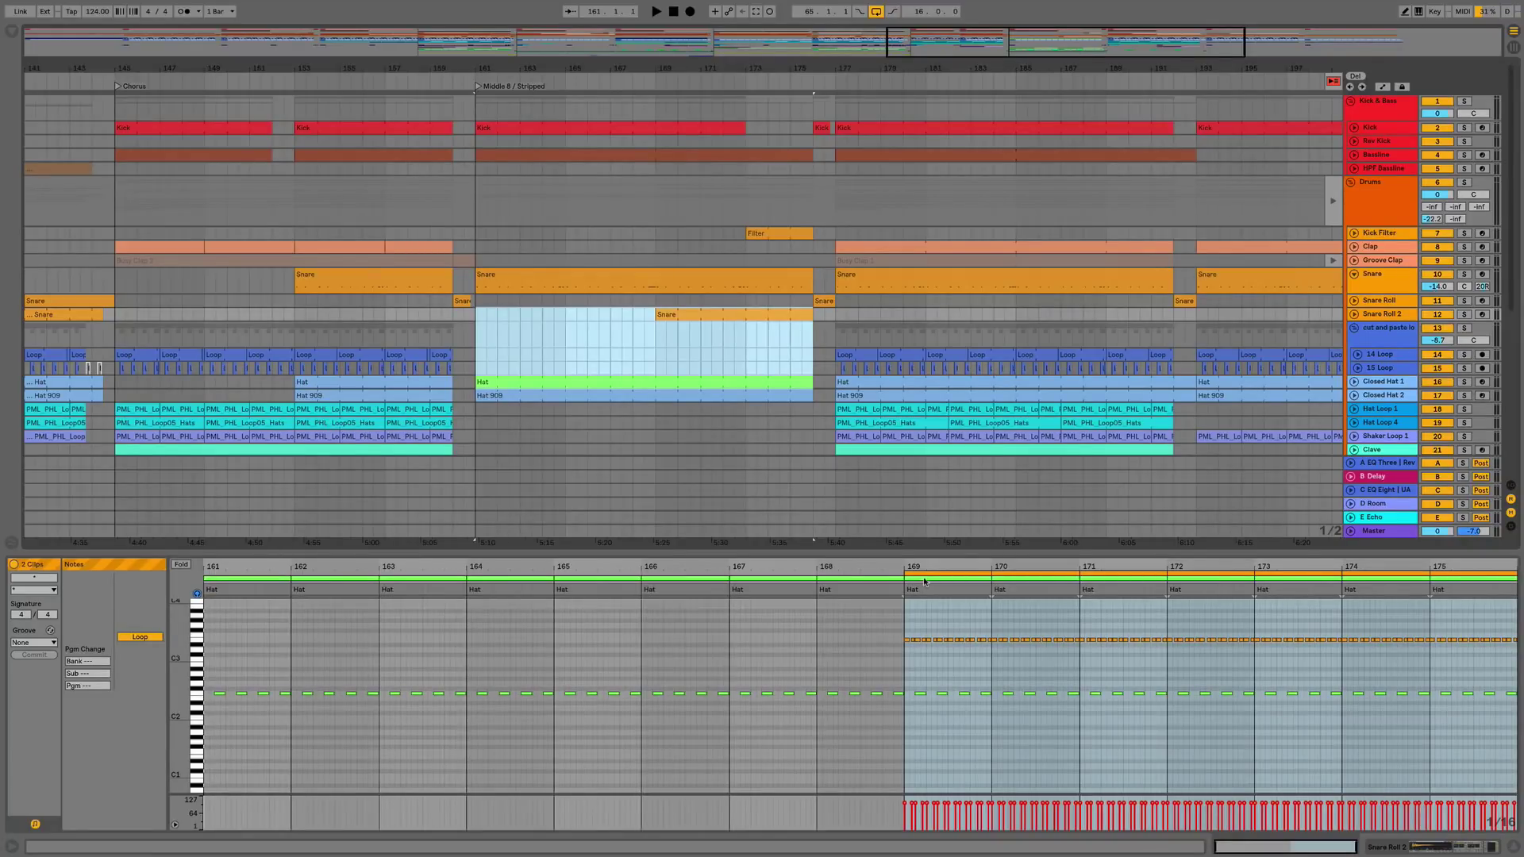
{"action": "left_click", "coordinate": [924, 582]}
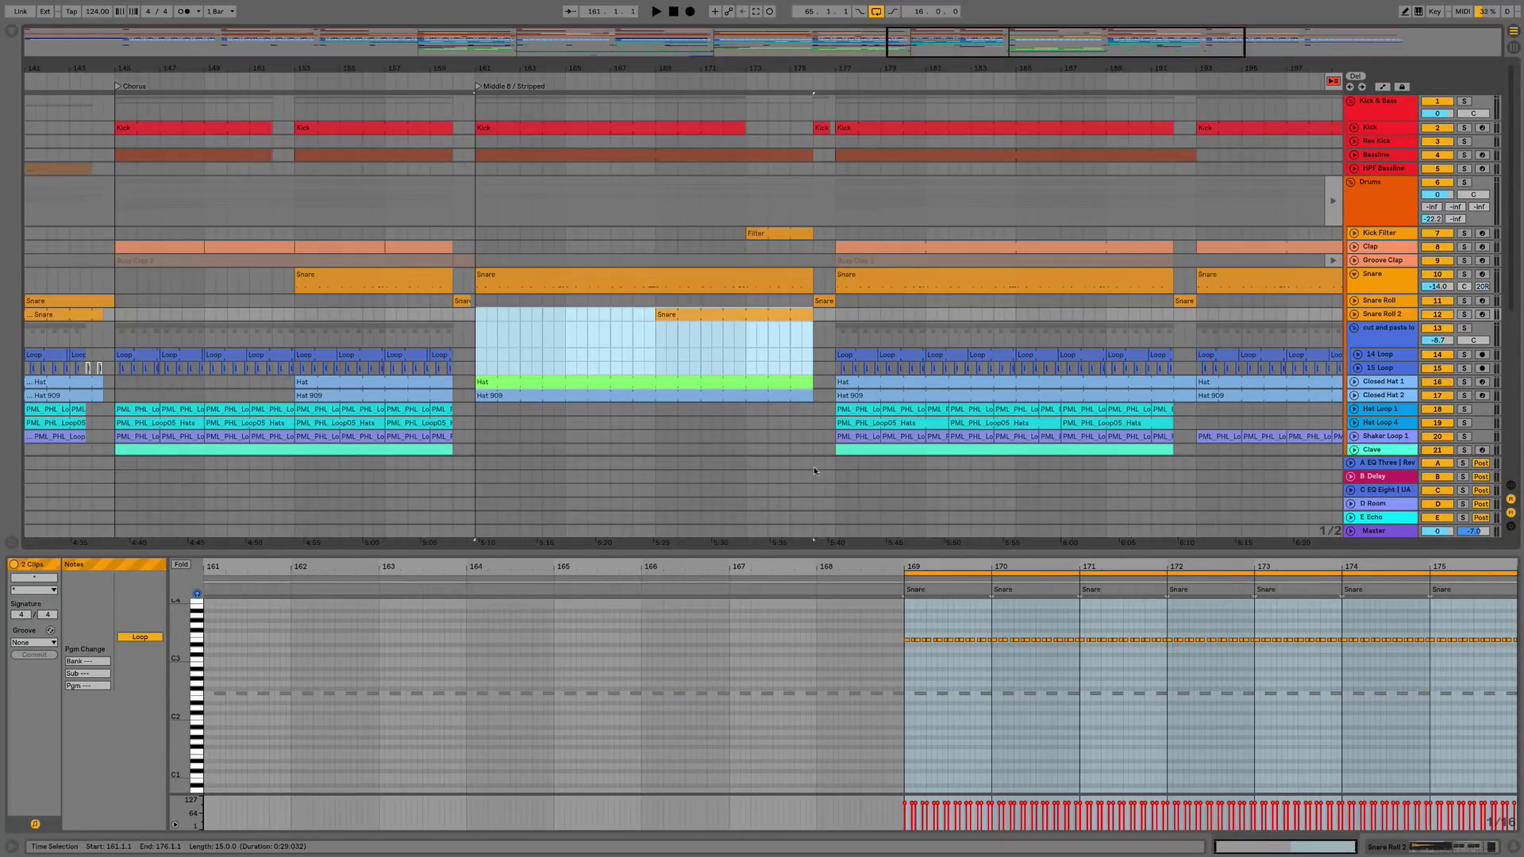
{"action": "left_click", "coordinate": [730, 375]}
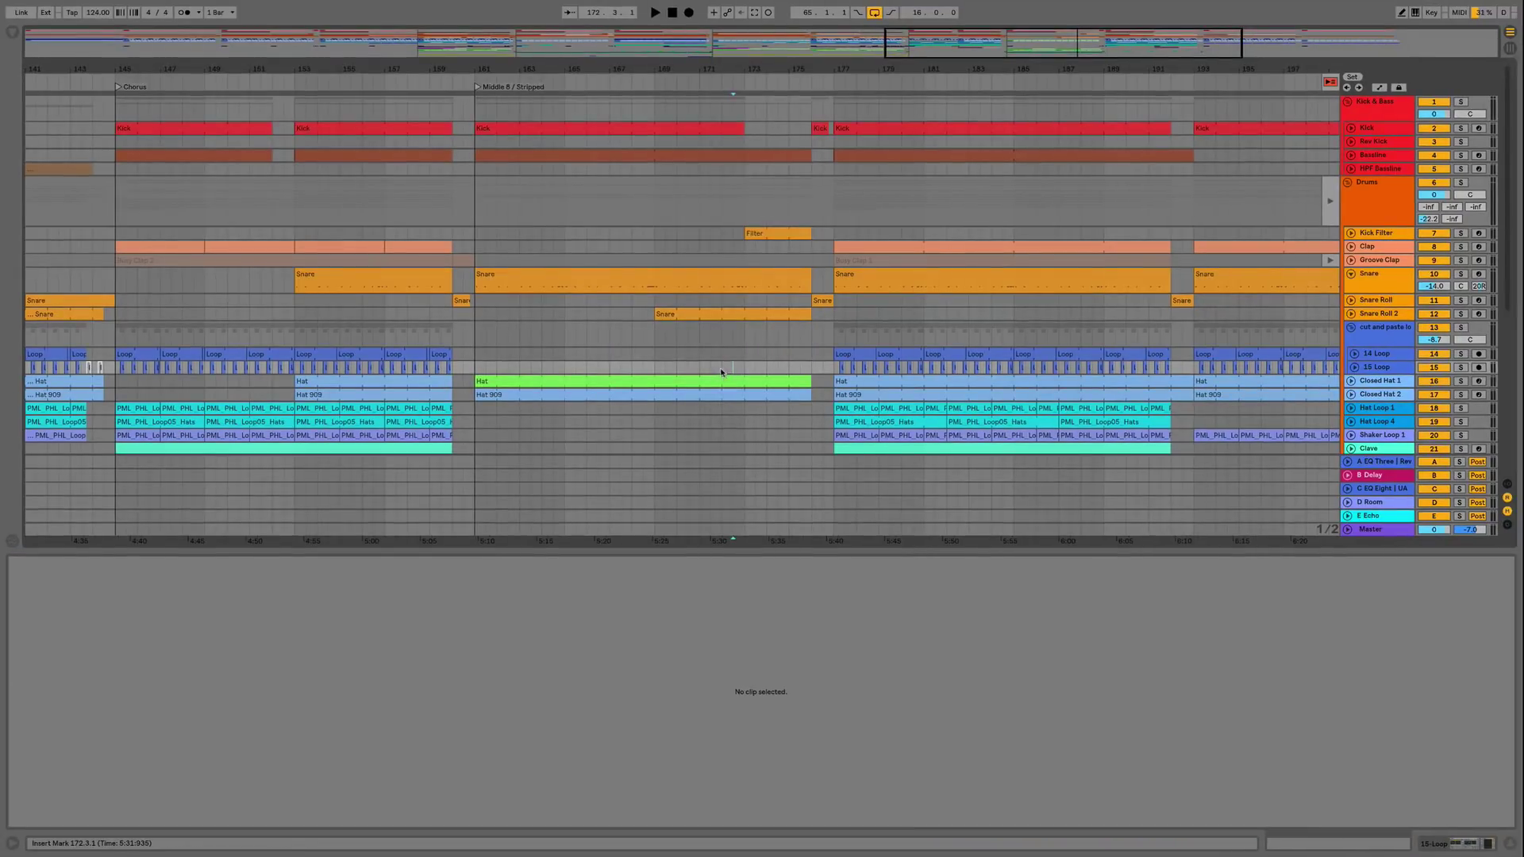
- Reduce the clip detail area's height, and show the Session View with the browser hidden
{"action": "left_click_drag", "start_coordinate": [1285, 550], "coordinate": [1286, 621]}
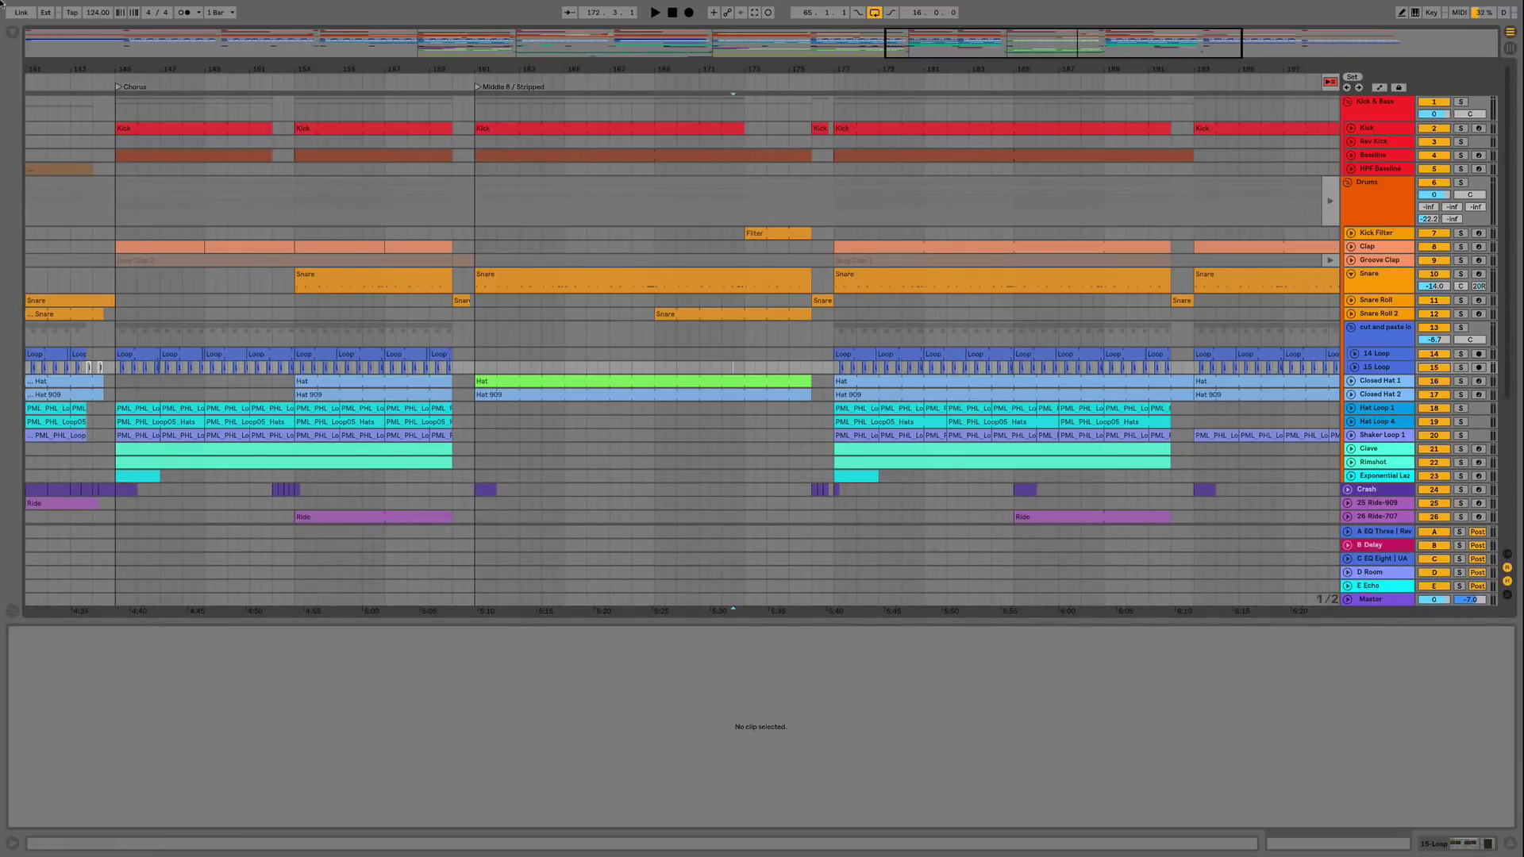
{"action": "mouse_move", "coordinate": [2, 4]}
{"action": "key", "text": "Tab"}
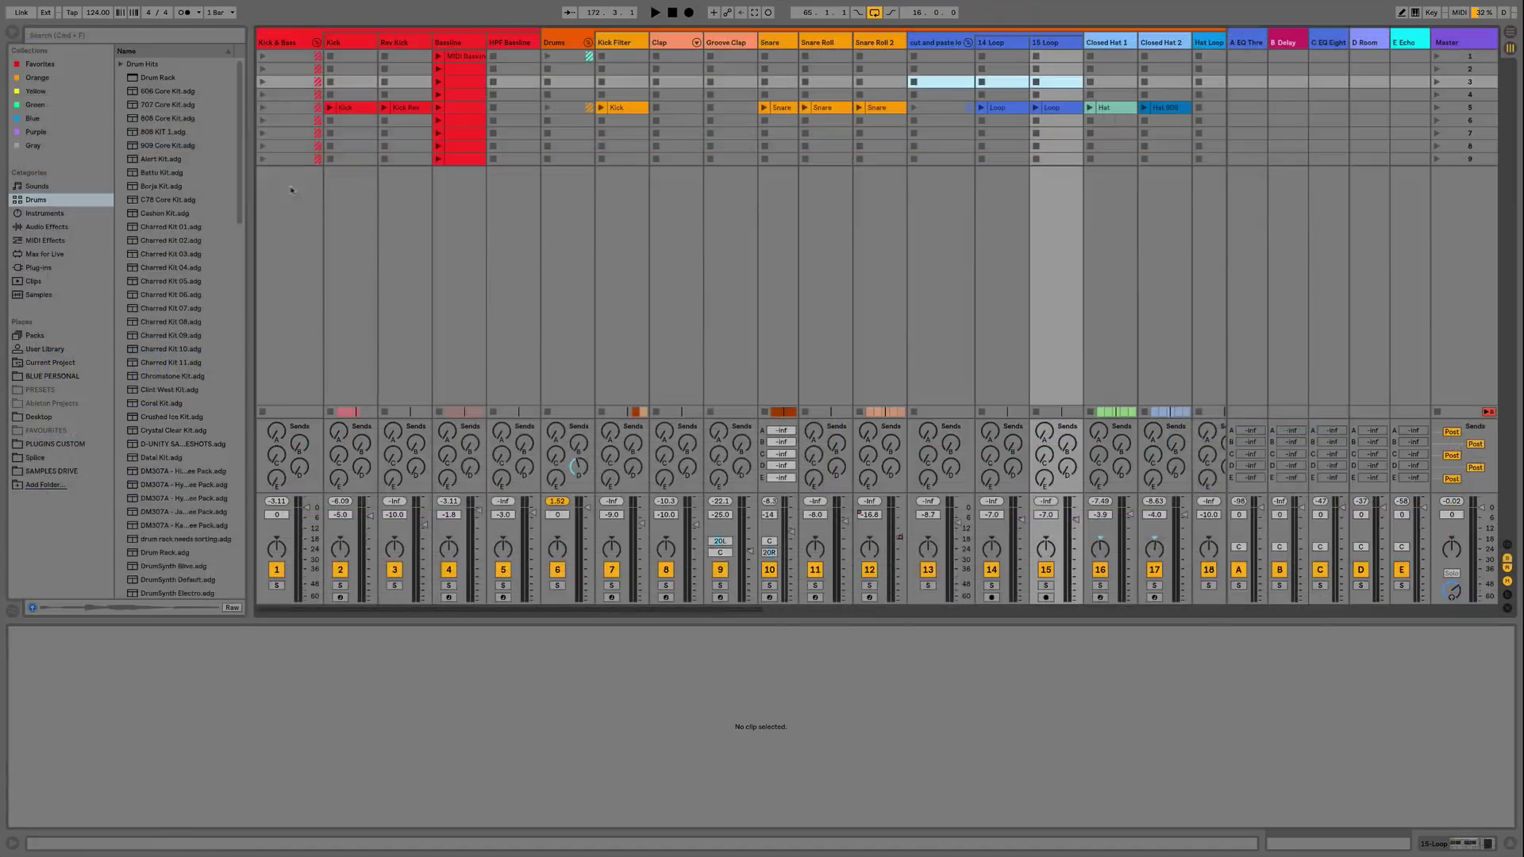
{"action": "left_click", "coordinate": [11, 35]}
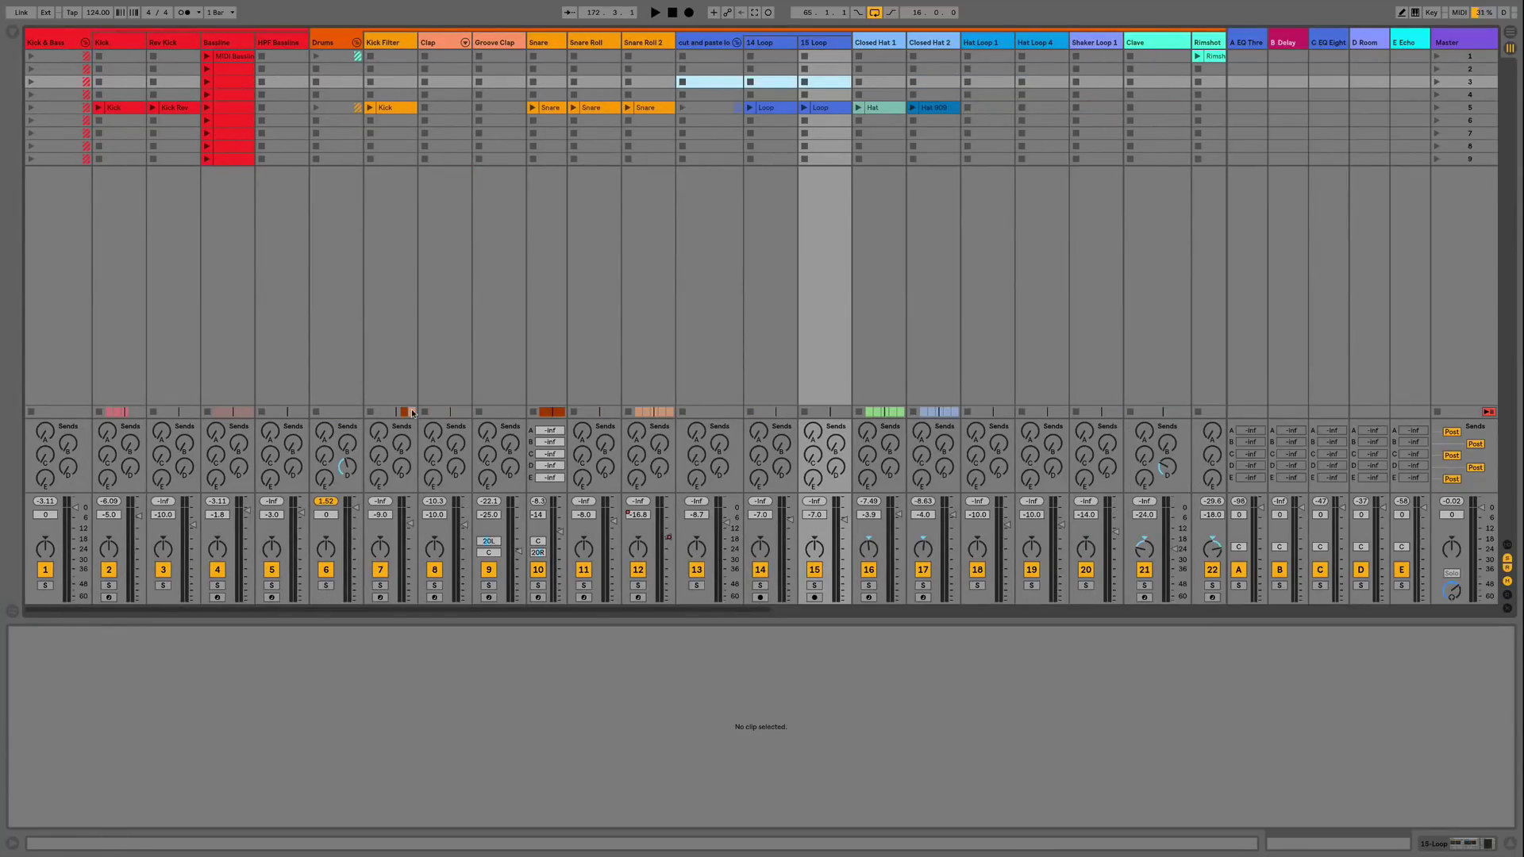
{"action": "scroll", "coordinate": [412, 412], "scroll_direction": "right", "scroll_amount": 2}
{"action": "scroll", "coordinate": [412, 412], "scroll_direction": "right", "scroll_amount": 3}
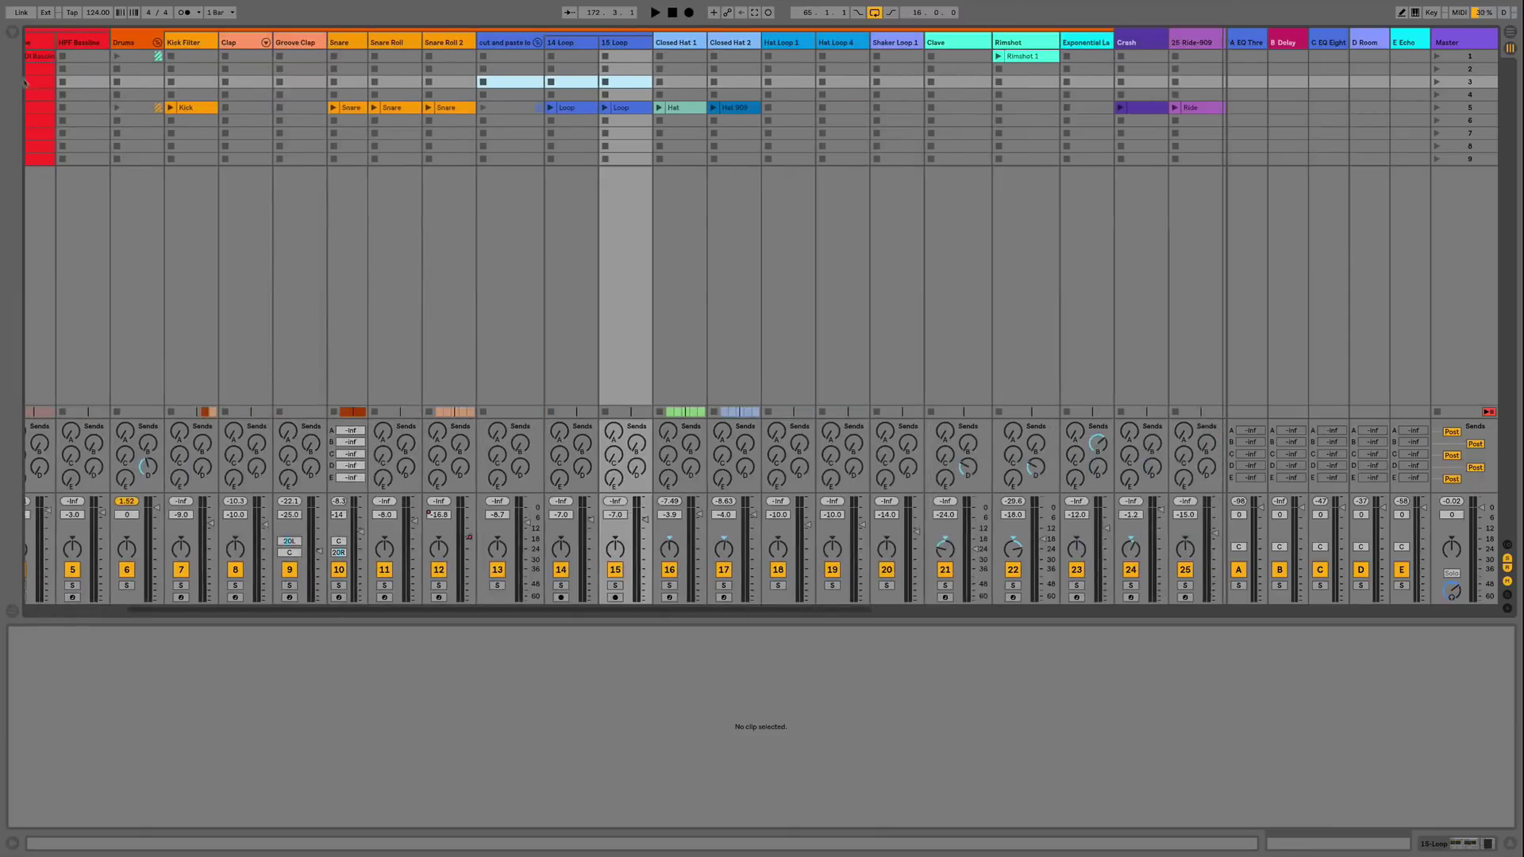
- Open the Look/Feel preferences, try a larger Zoom Display value, and set it back to 120%
{"action": "left_click", "coordinate": [31, 6]}
{"action": "left_click", "coordinate": [59, 41]}
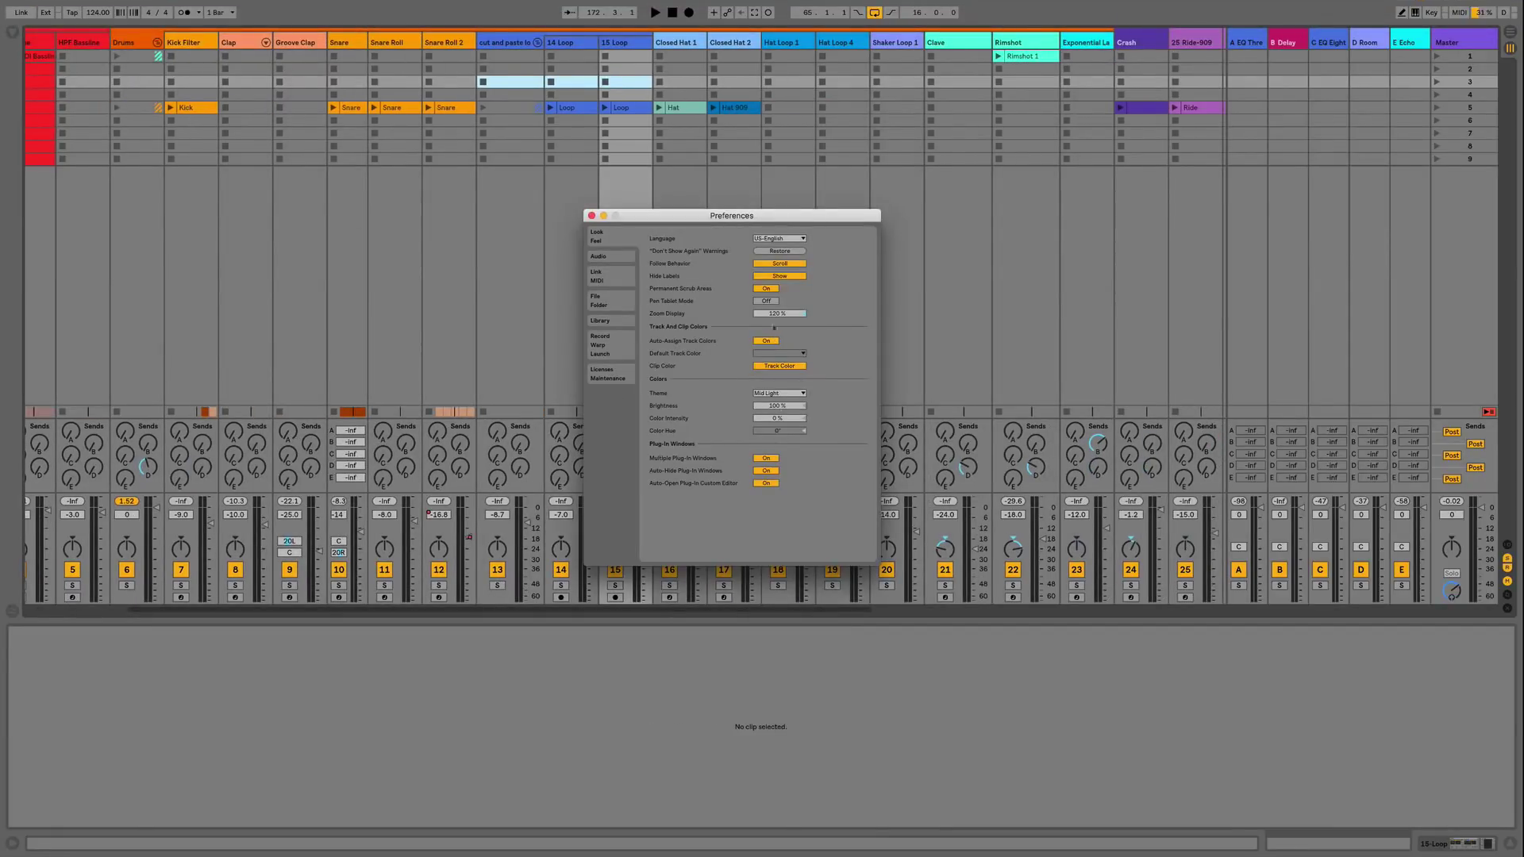
{"action": "left_click_drag", "start_coordinate": [773, 322], "coordinate": [773, 259]}
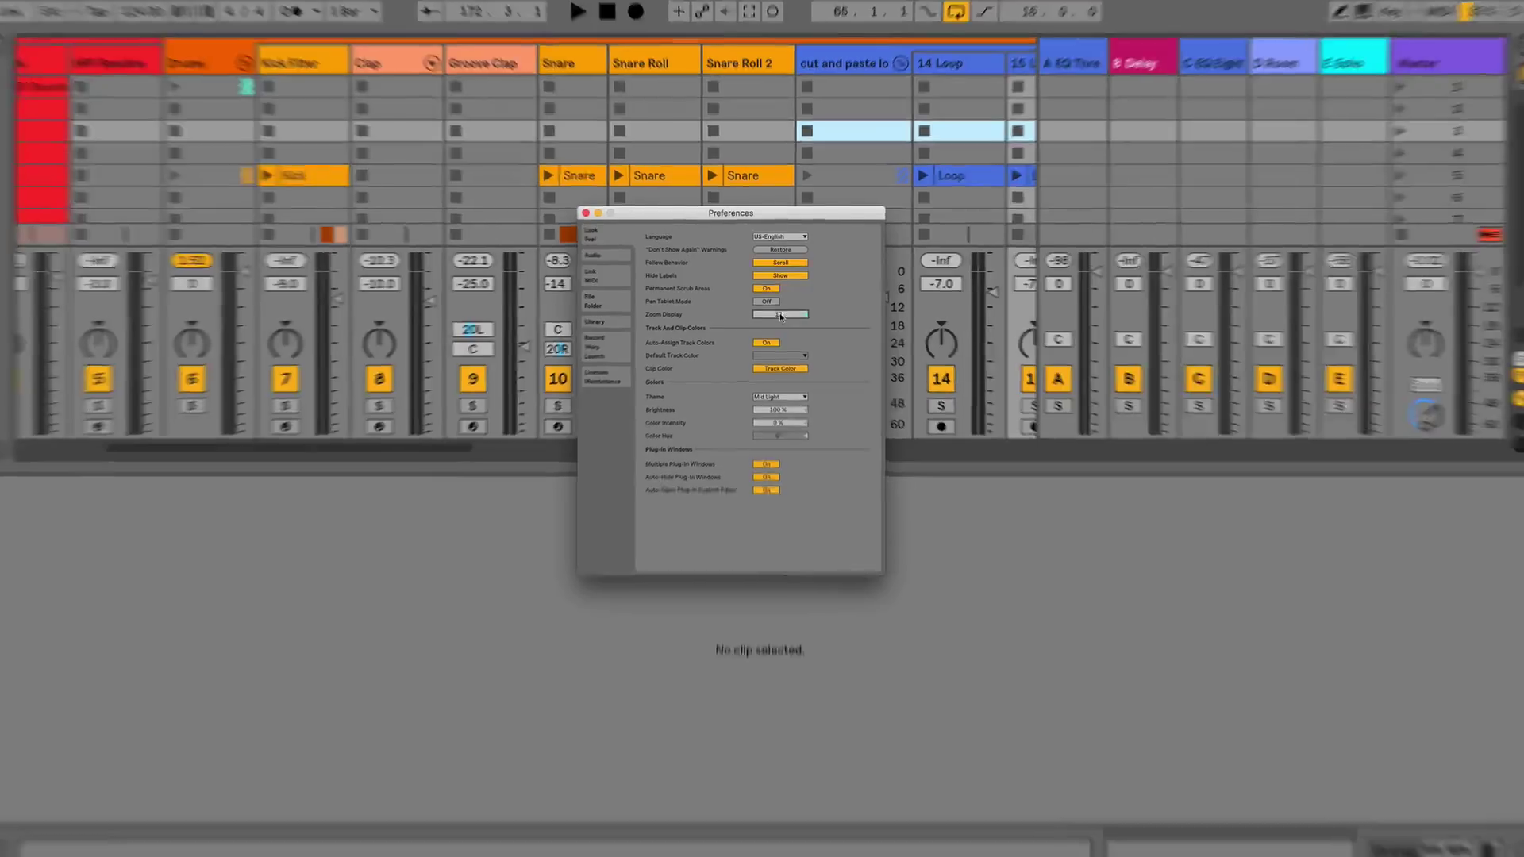
{"action": "left_click", "coordinate": [780, 316]}
{"action": "type", "text": "120"}
{"action": "key", "text": "Return"}
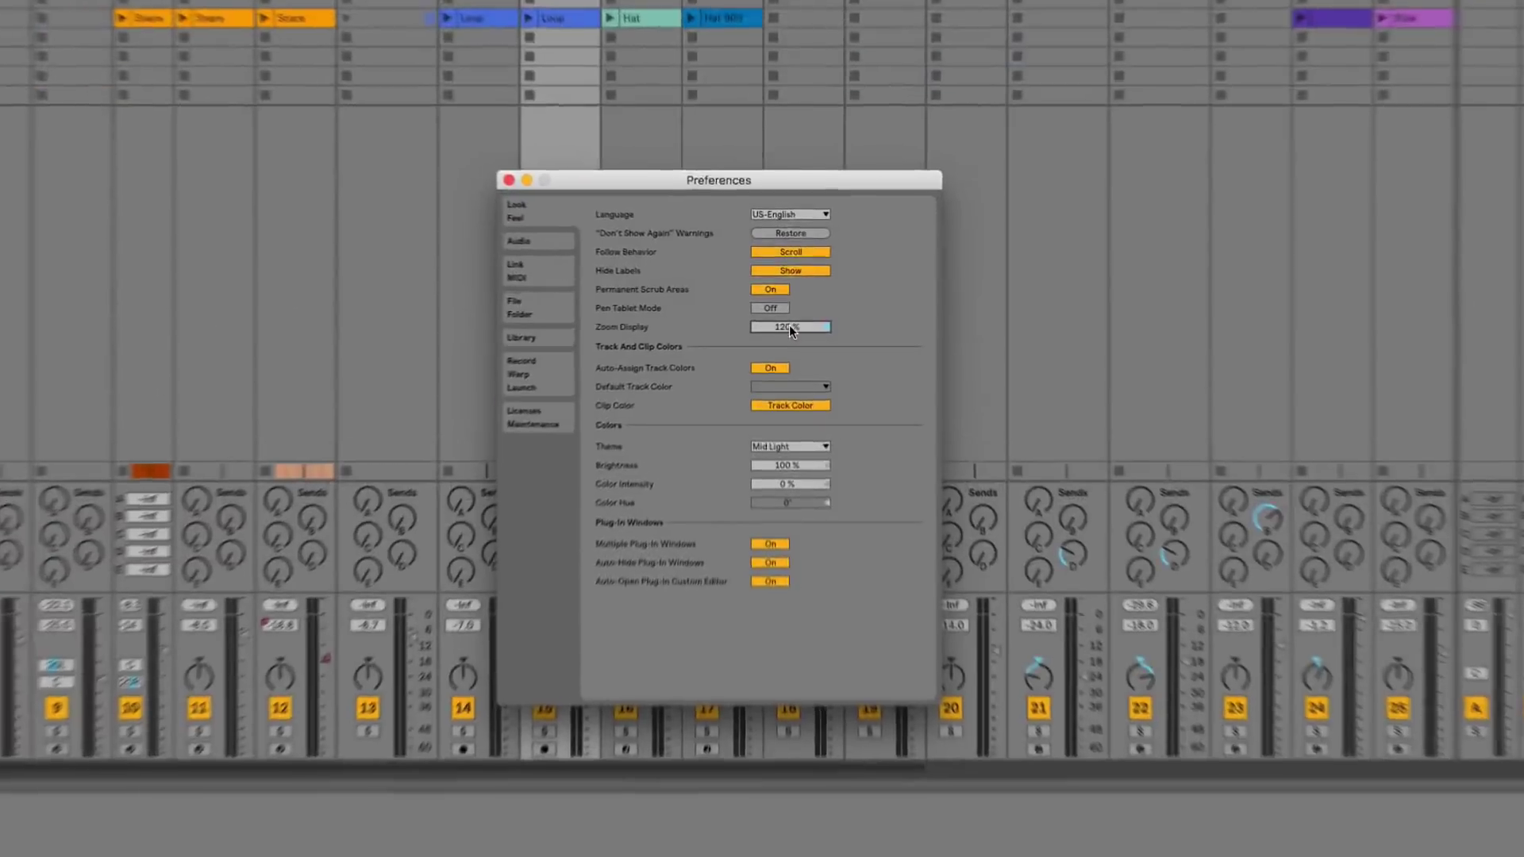
{"action": "left_click", "coordinate": [794, 336]}
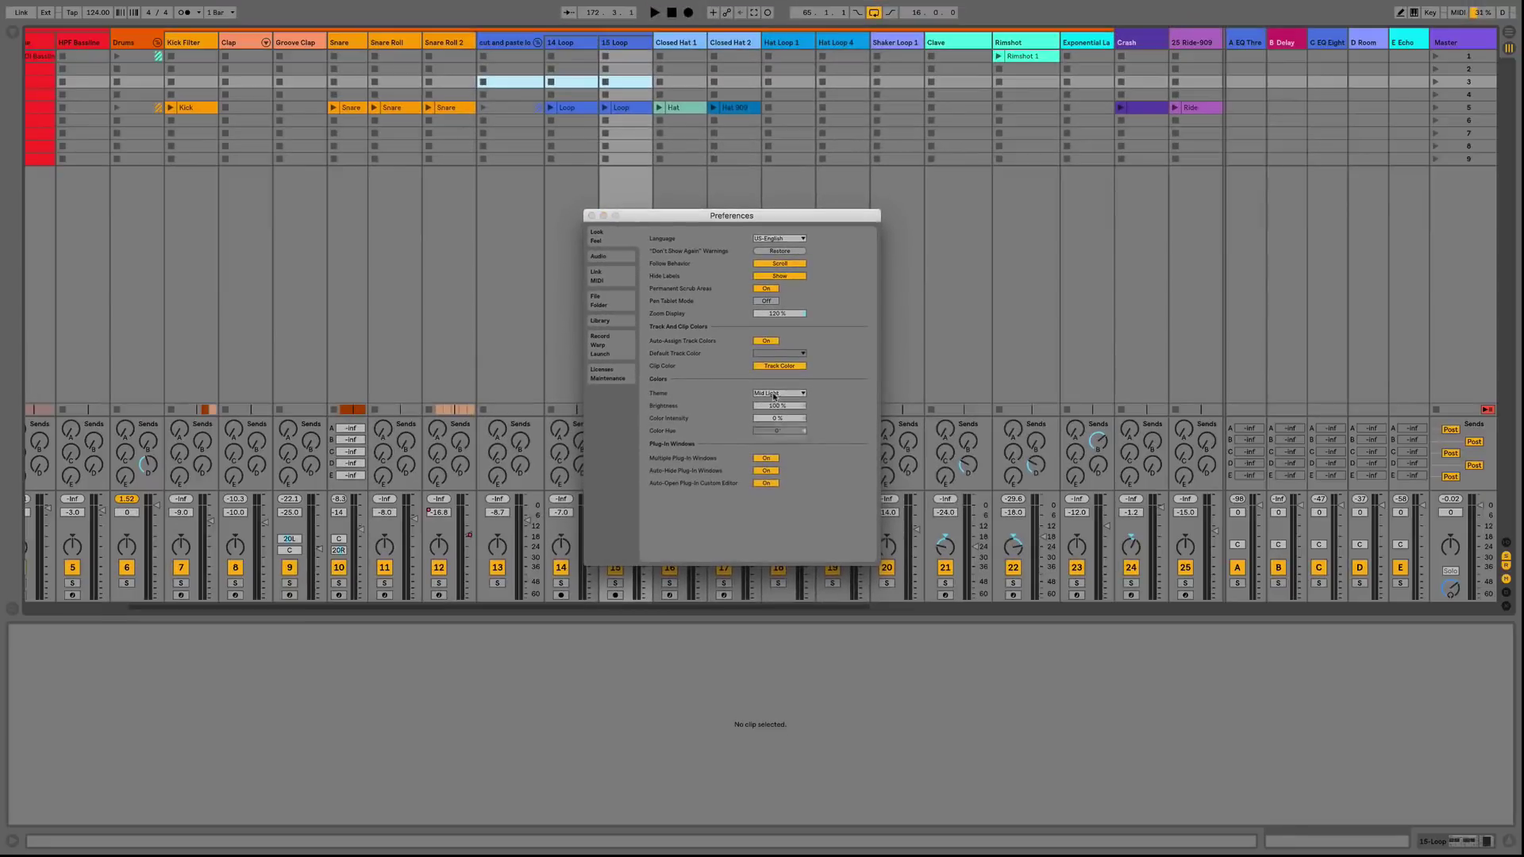
- Try the Mid Dark, Dark and Live 9 themes, and restore the Mid Light (Default) theme
{"action": "left_click", "coordinate": [764, 402]}
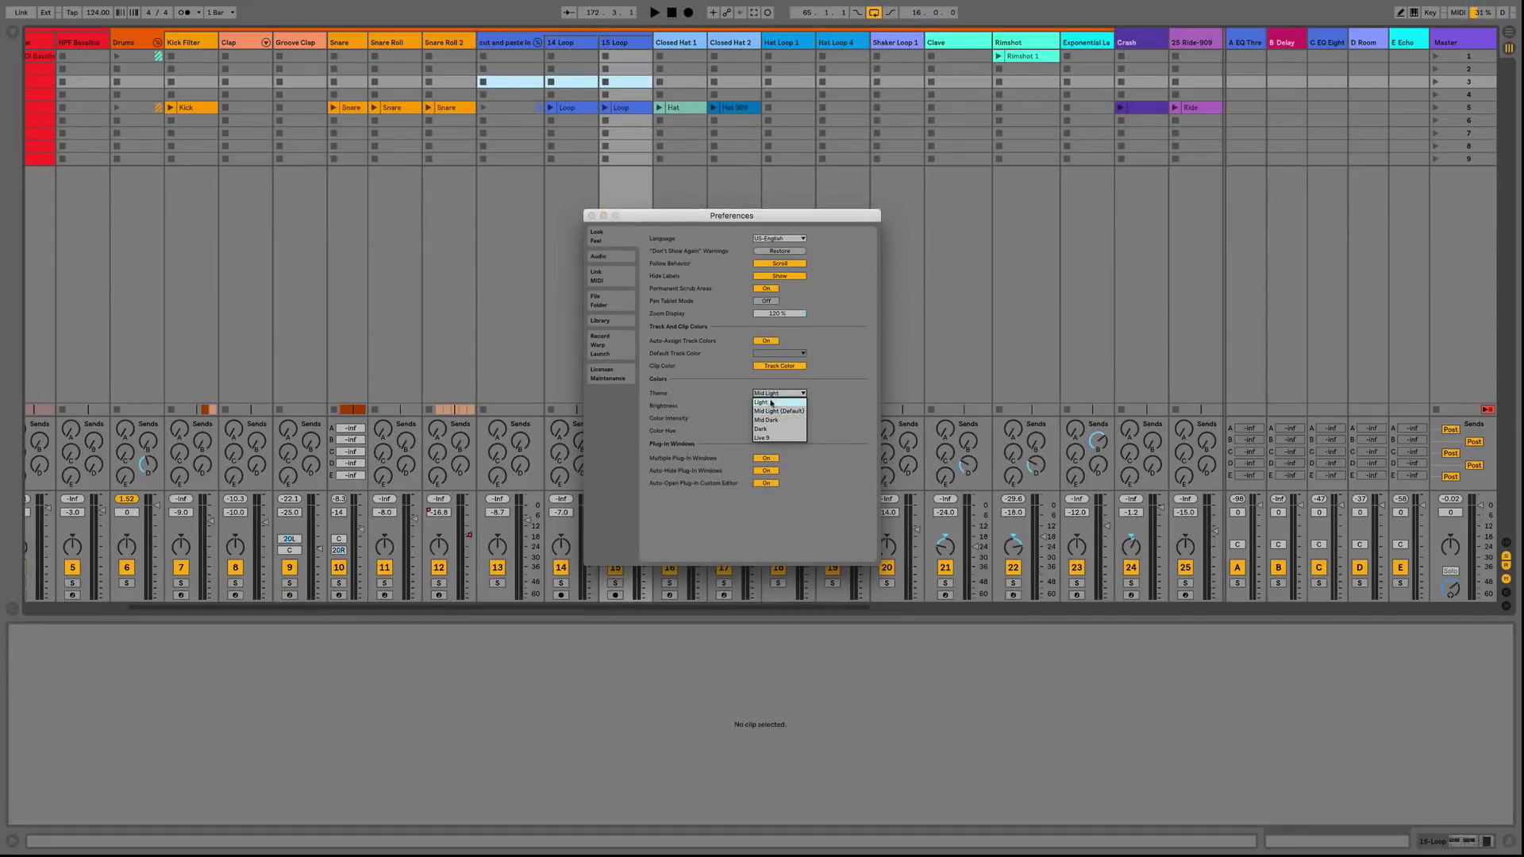
{"action": "left_click", "coordinate": [768, 410]}
{"action": "left_click", "coordinate": [771, 395]}
{"action": "left_click", "coordinate": [772, 421]}
{"action": "left_click", "coordinate": [776, 394]}
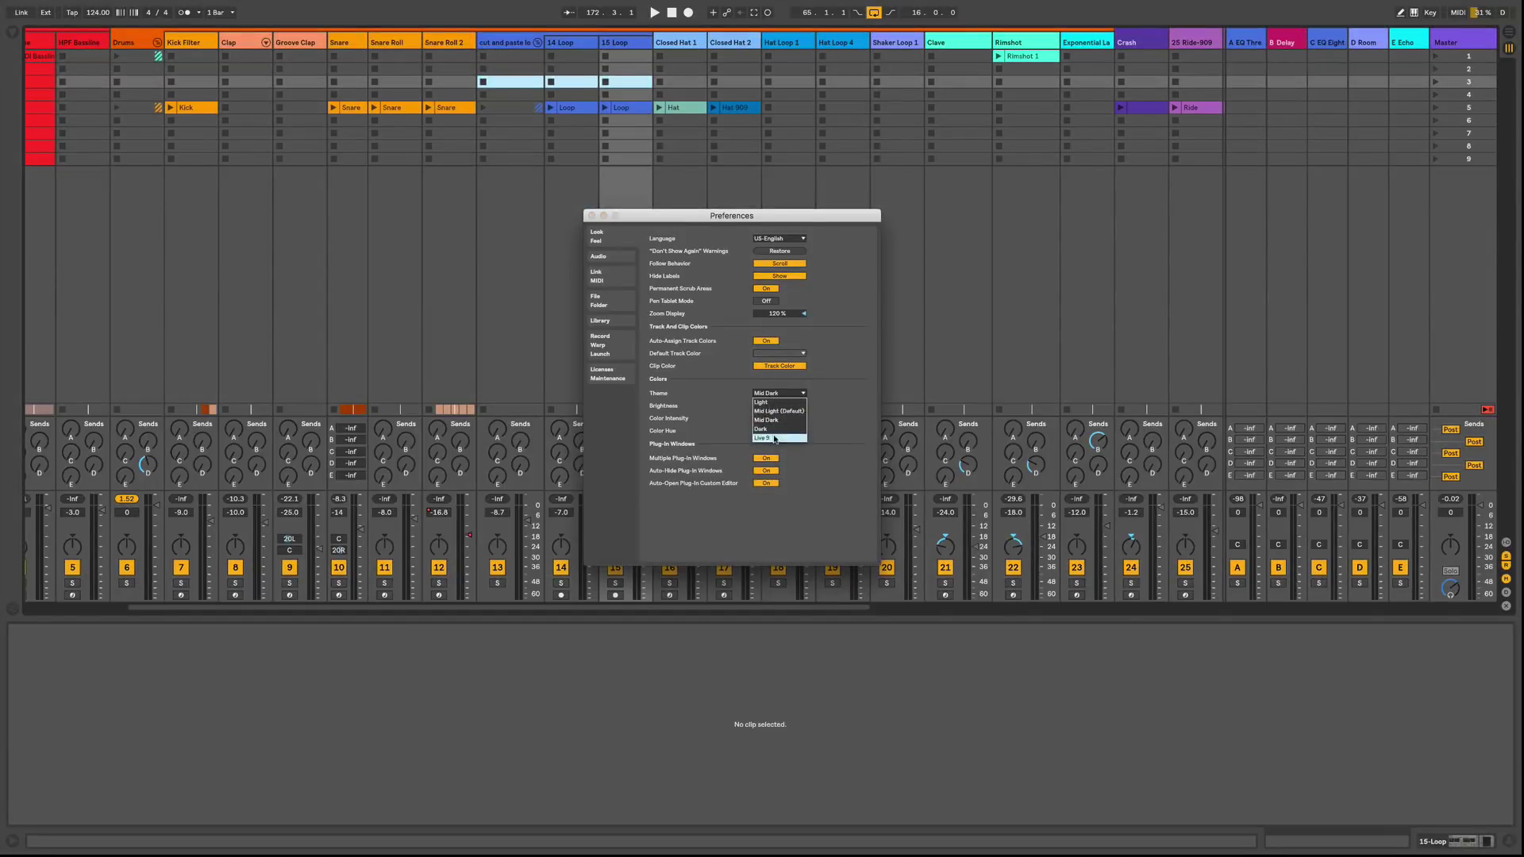
{"action": "left_click", "coordinate": [770, 428]}
{"action": "left_click", "coordinate": [781, 394]}
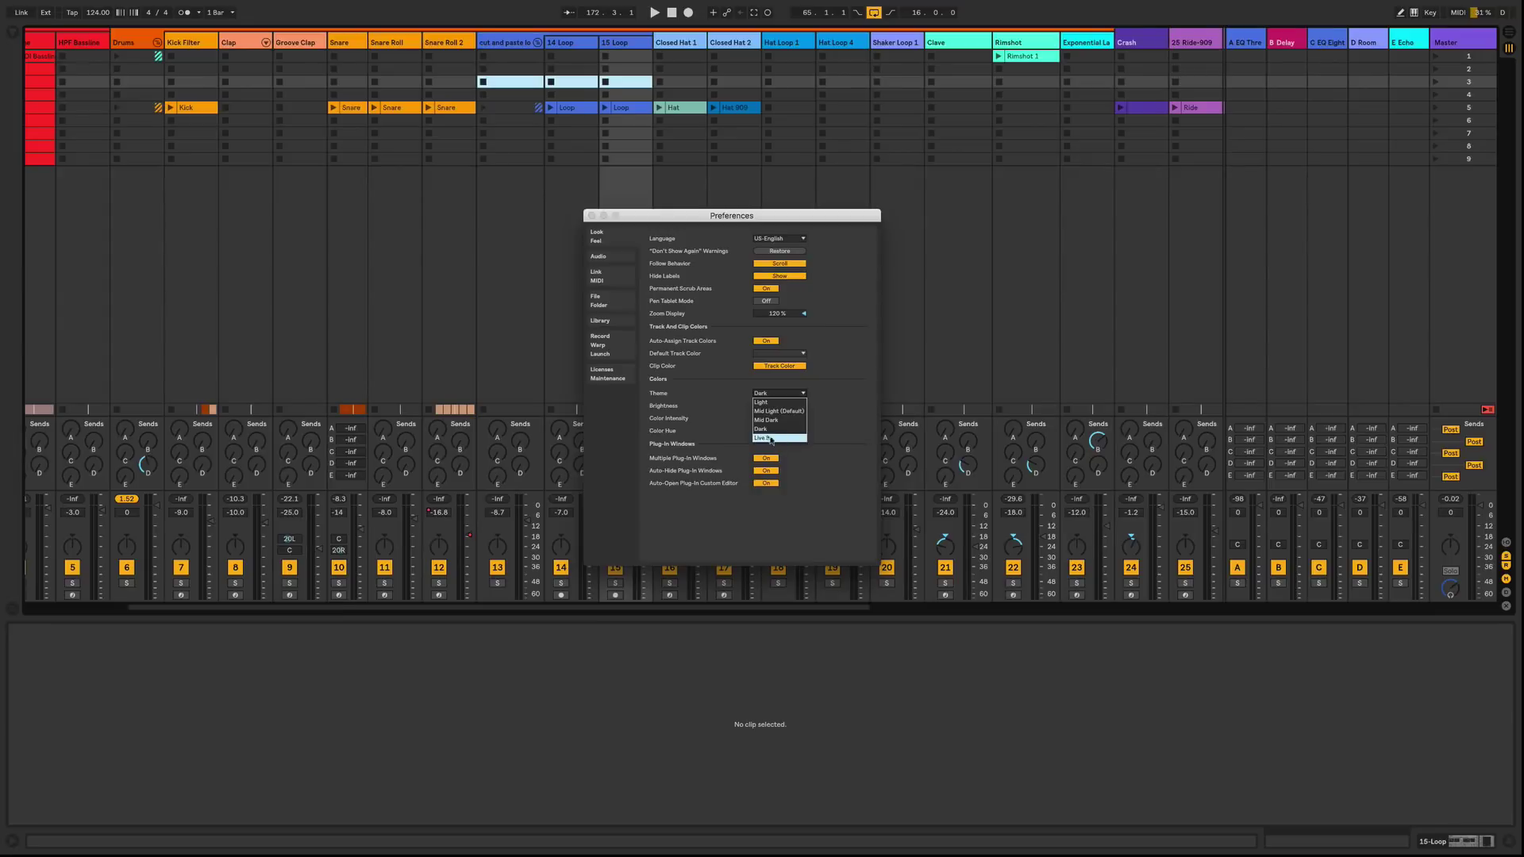
{"action": "left_click", "coordinate": [768, 438]}
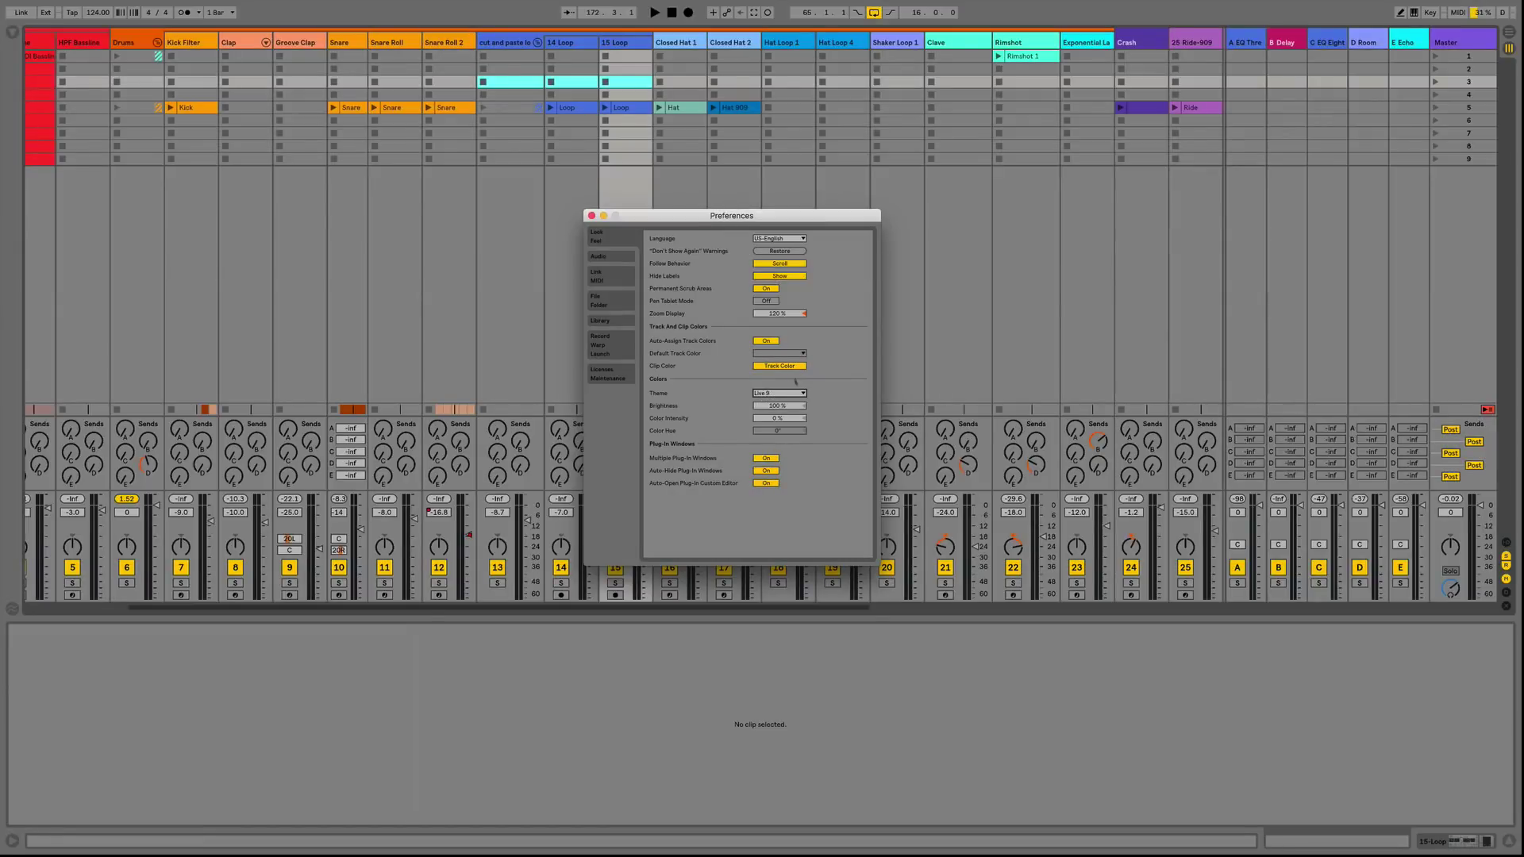
{"action": "left_click", "coordinate": [766, 397]}
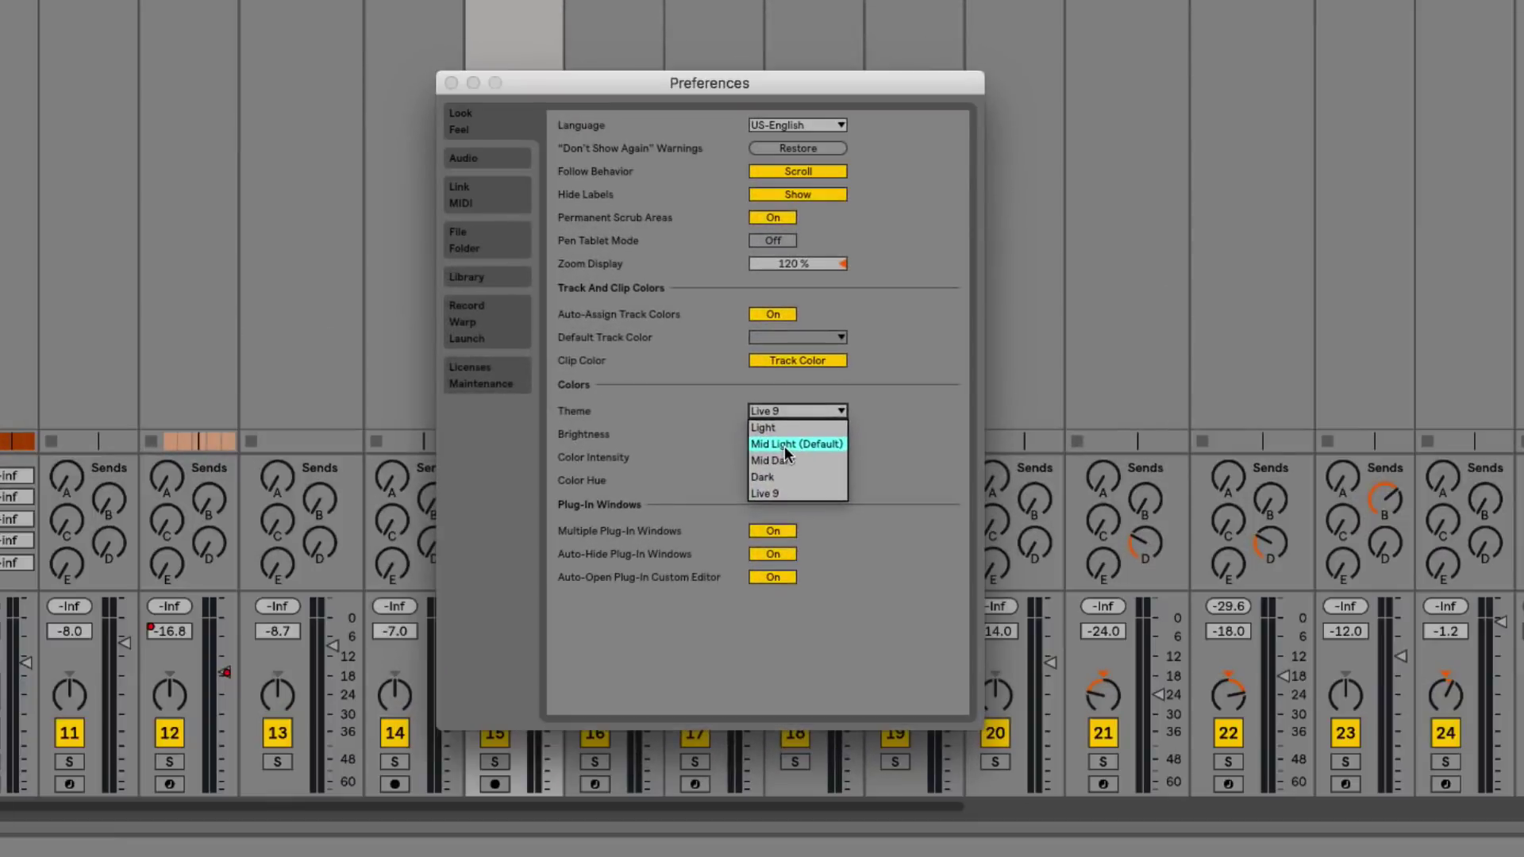
{"action": "left_click", "coordinate": [784, 444]}
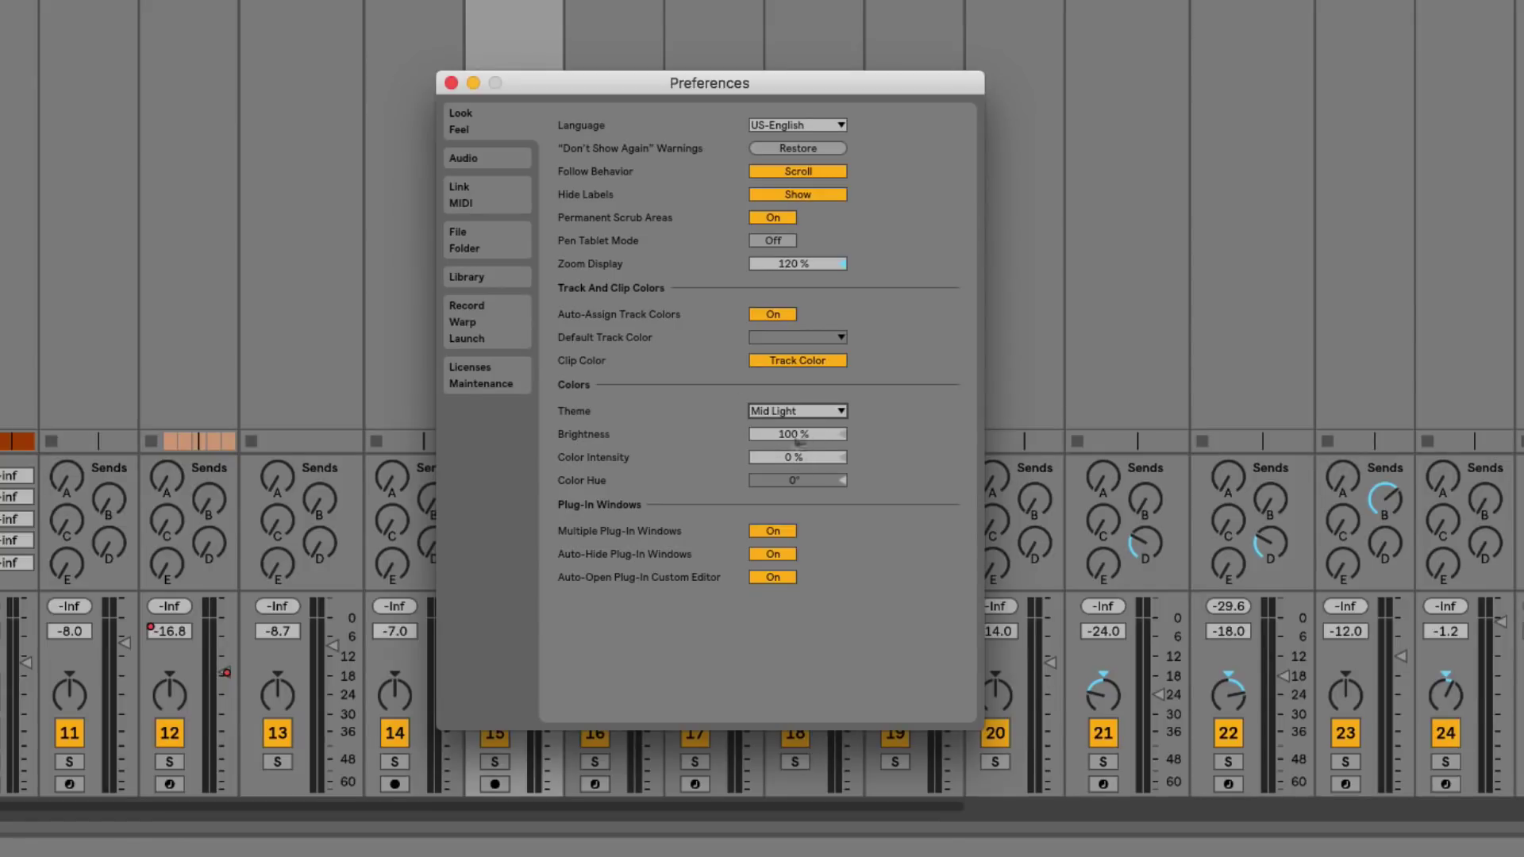
- Try a Color Intensity of 50%, reset it to 0%, and close the Preferences
{"action": "left_click_drag", "start_coordinate": [790, 459], "coordinate": [790, 440]}
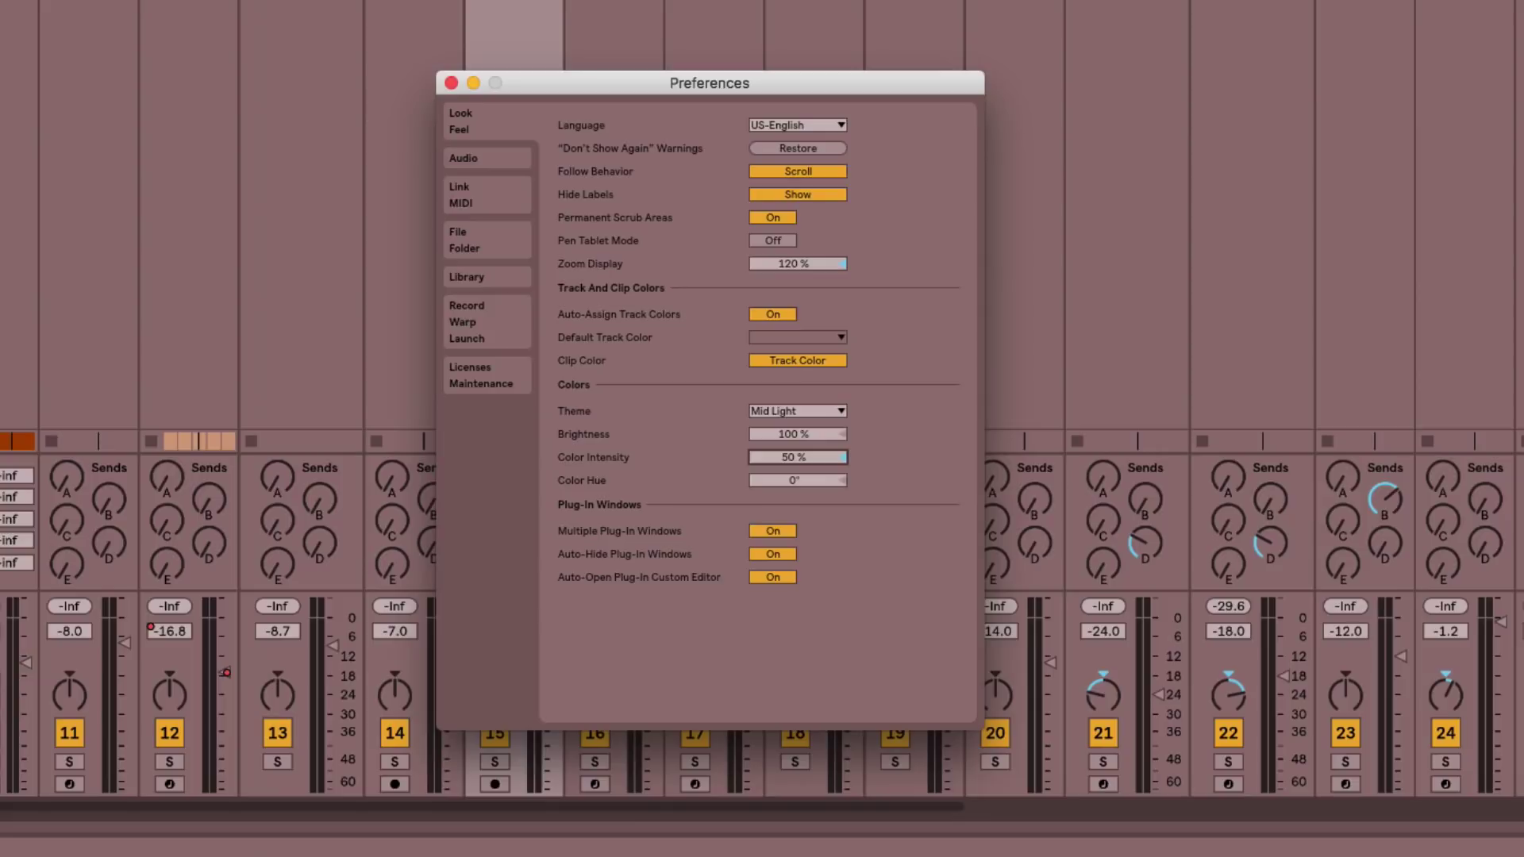
{"action": "key", "text": "Delete"}
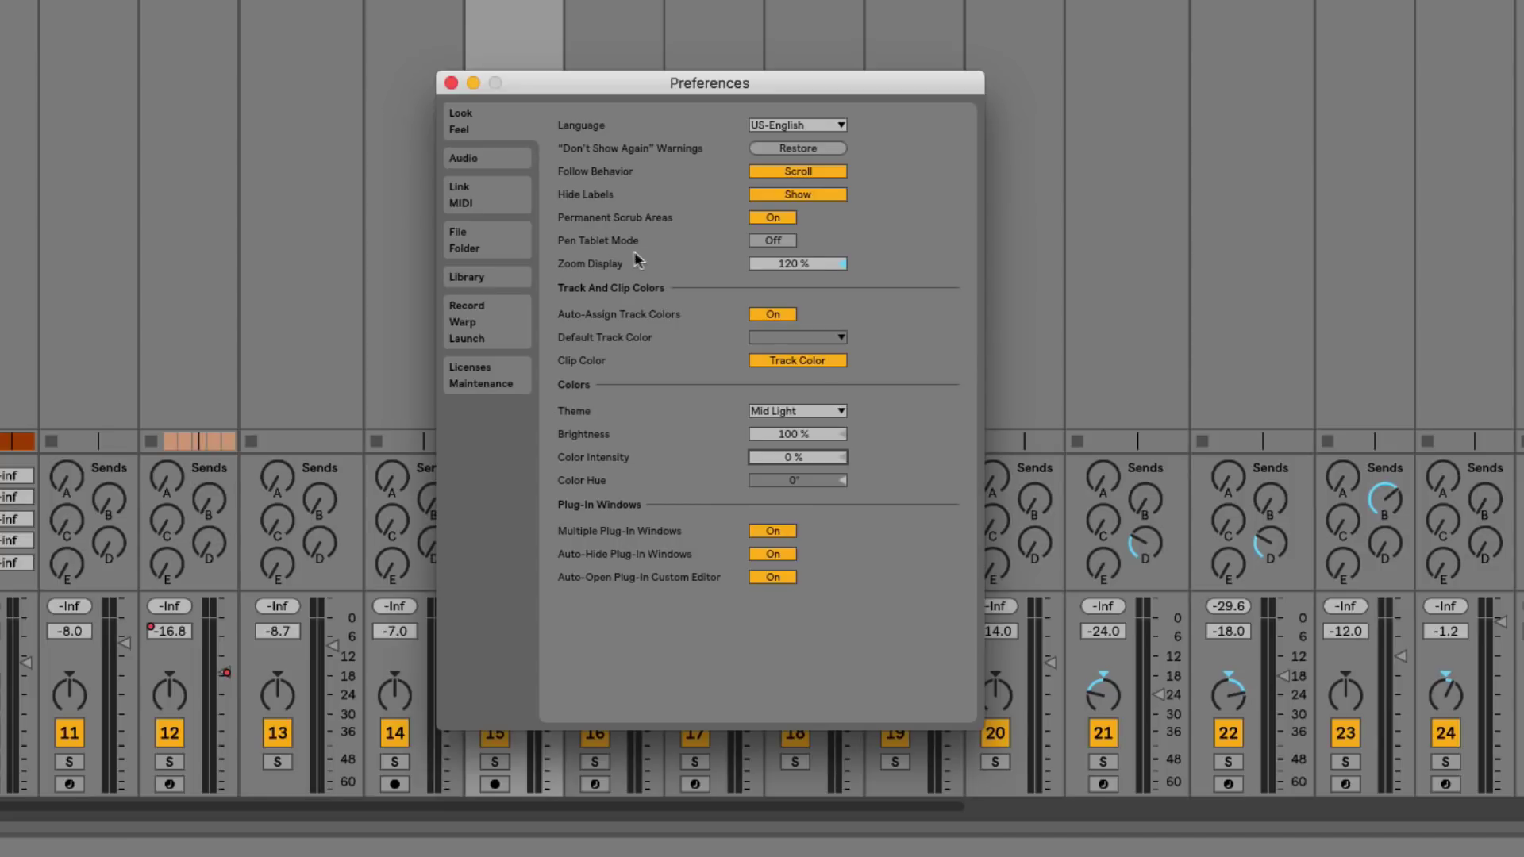
{"action": "left_click", "coordinate": [772, 241]}
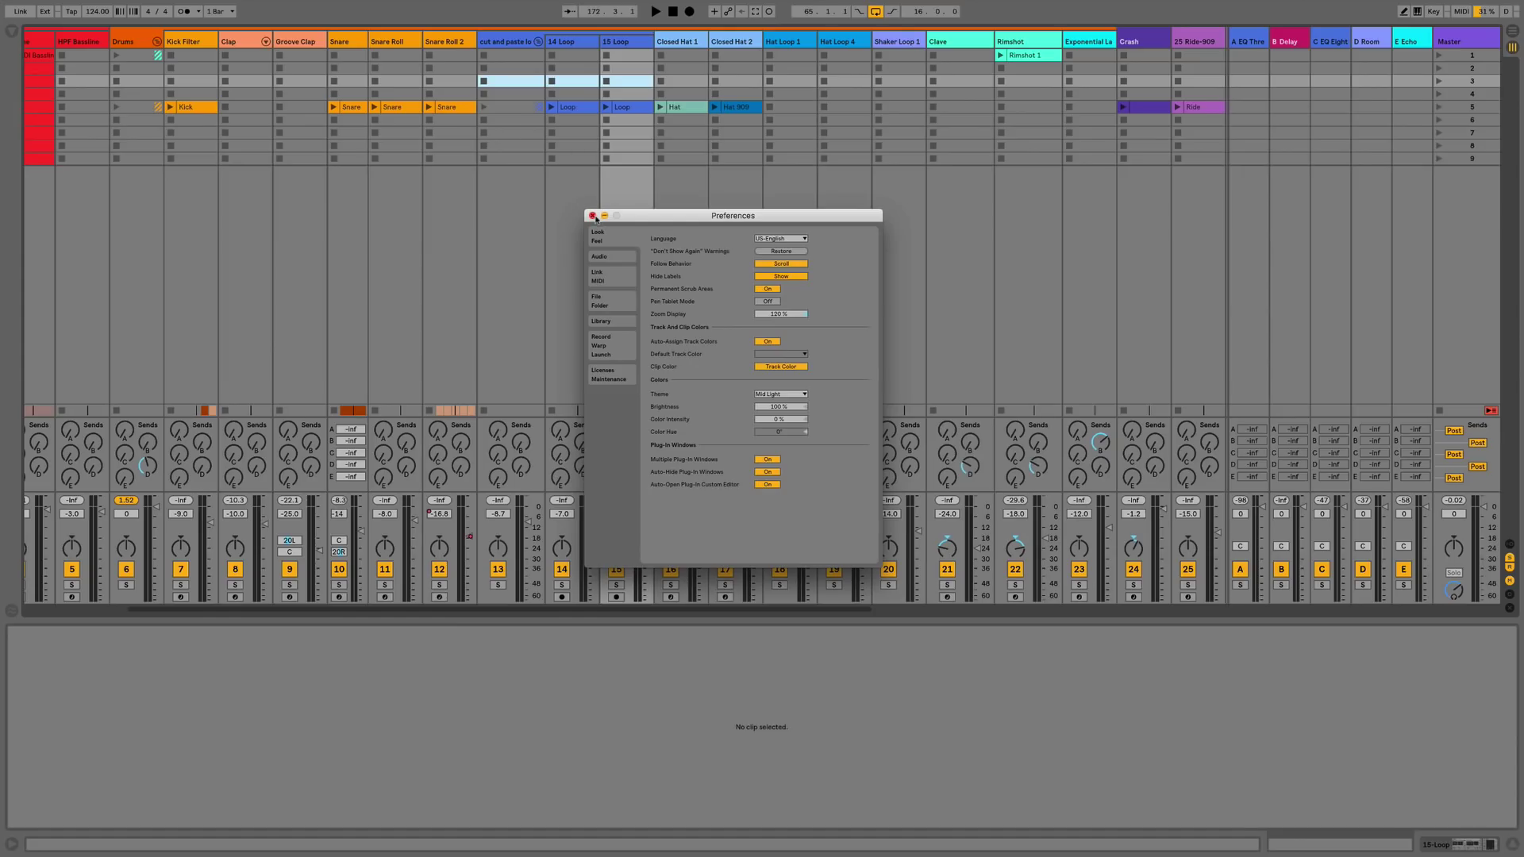
{"action": "left_click", "coordinate": [592, 216]}
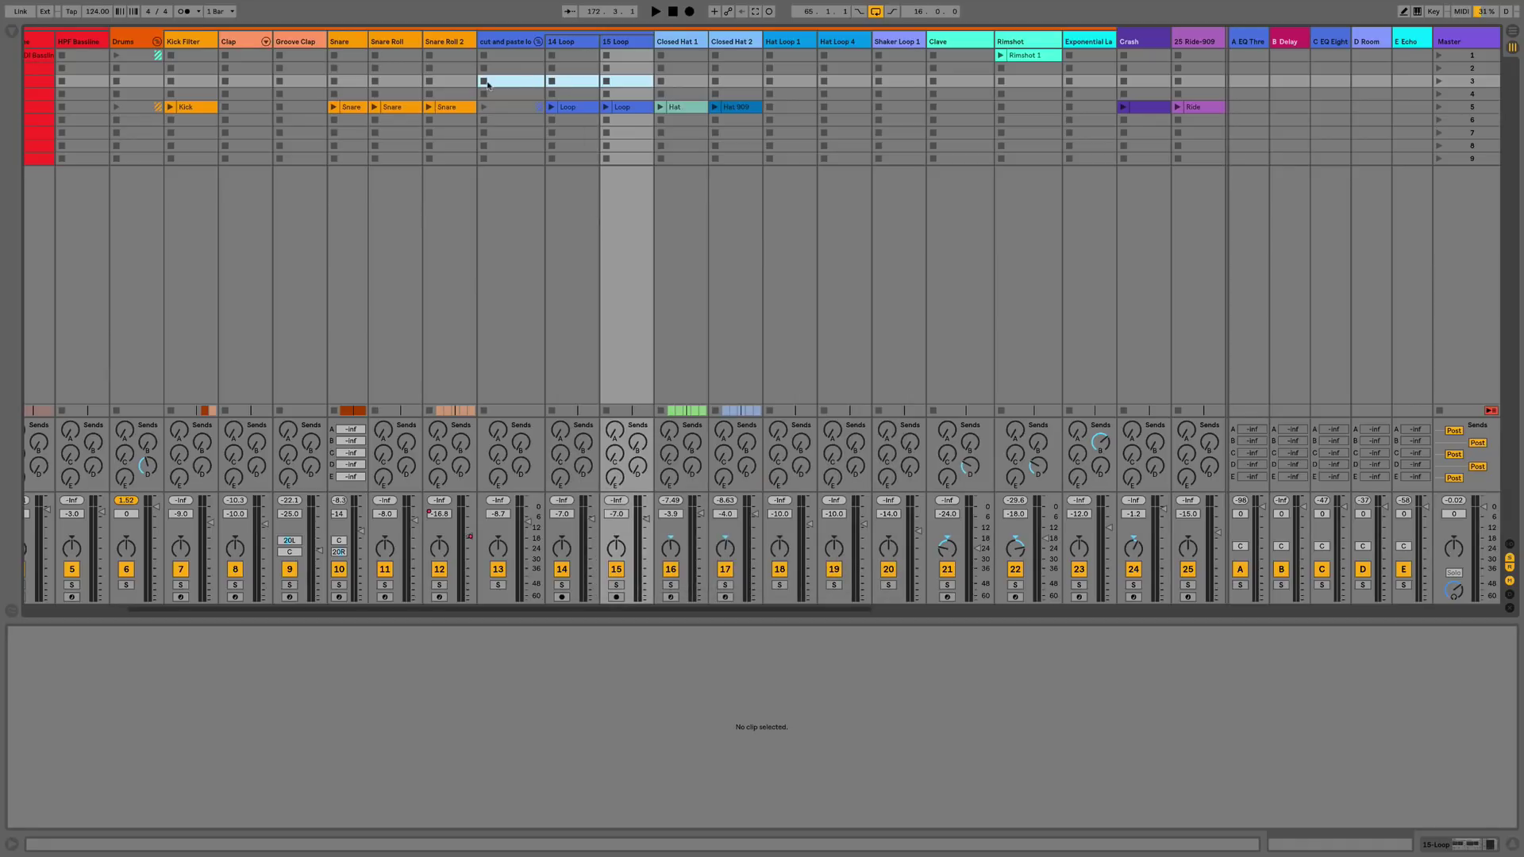
- Create two empty clips on Snare Roll 2 and one on HPF Bassline, and move them to scenes 2, 7 and 9 of Closed Hat 2
{"action": "double_click", "coordinate": [457, 69]}
{"action": "double_click", "coordinate": [453, 81]}
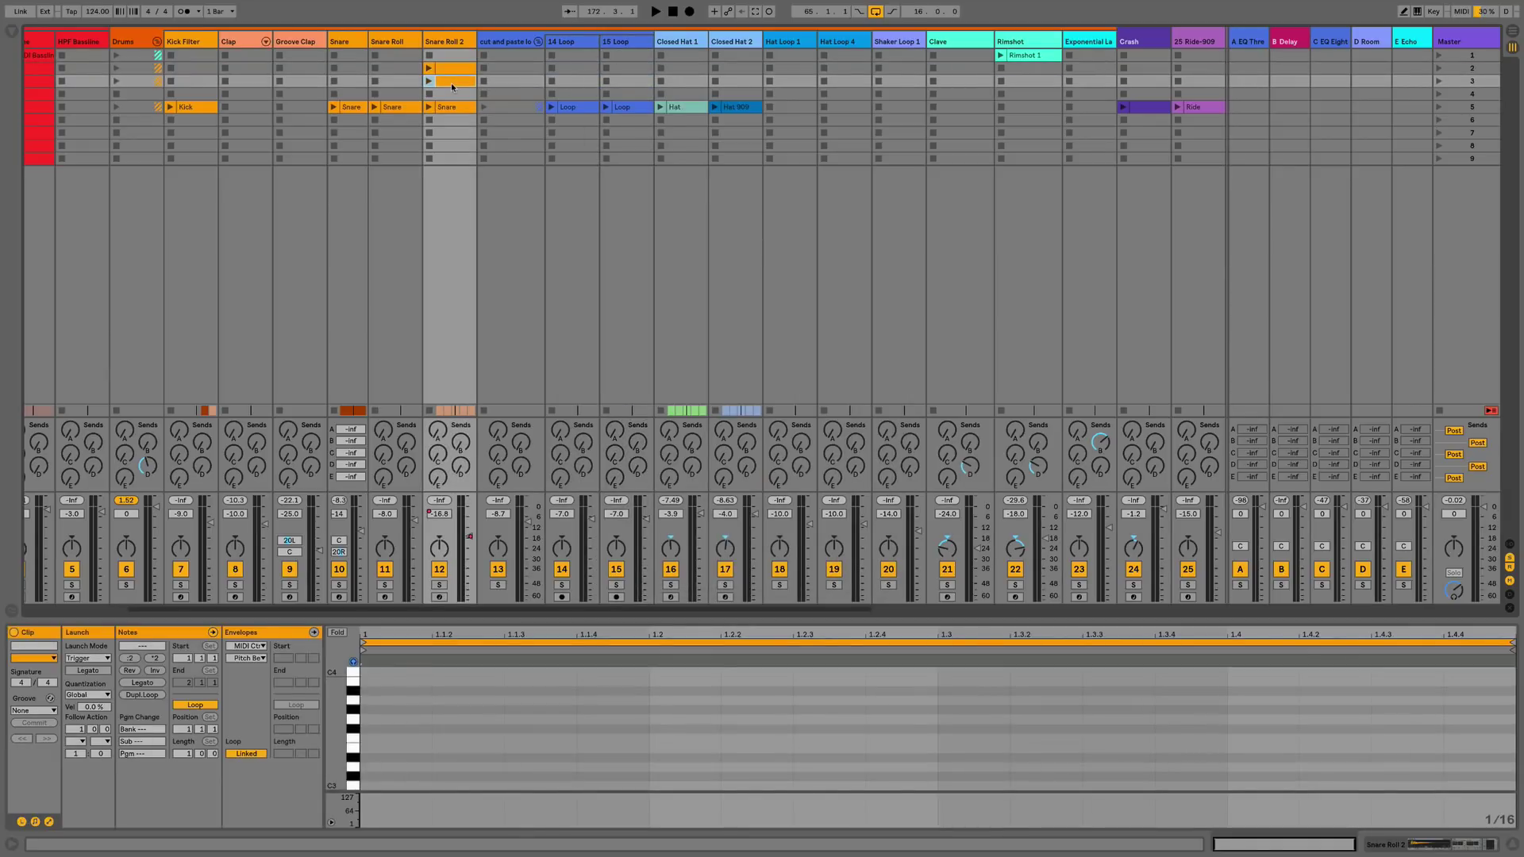
{"action": "left_click_drag", "start_coordinate": [449, 86], "coordinate": [736, 146]}
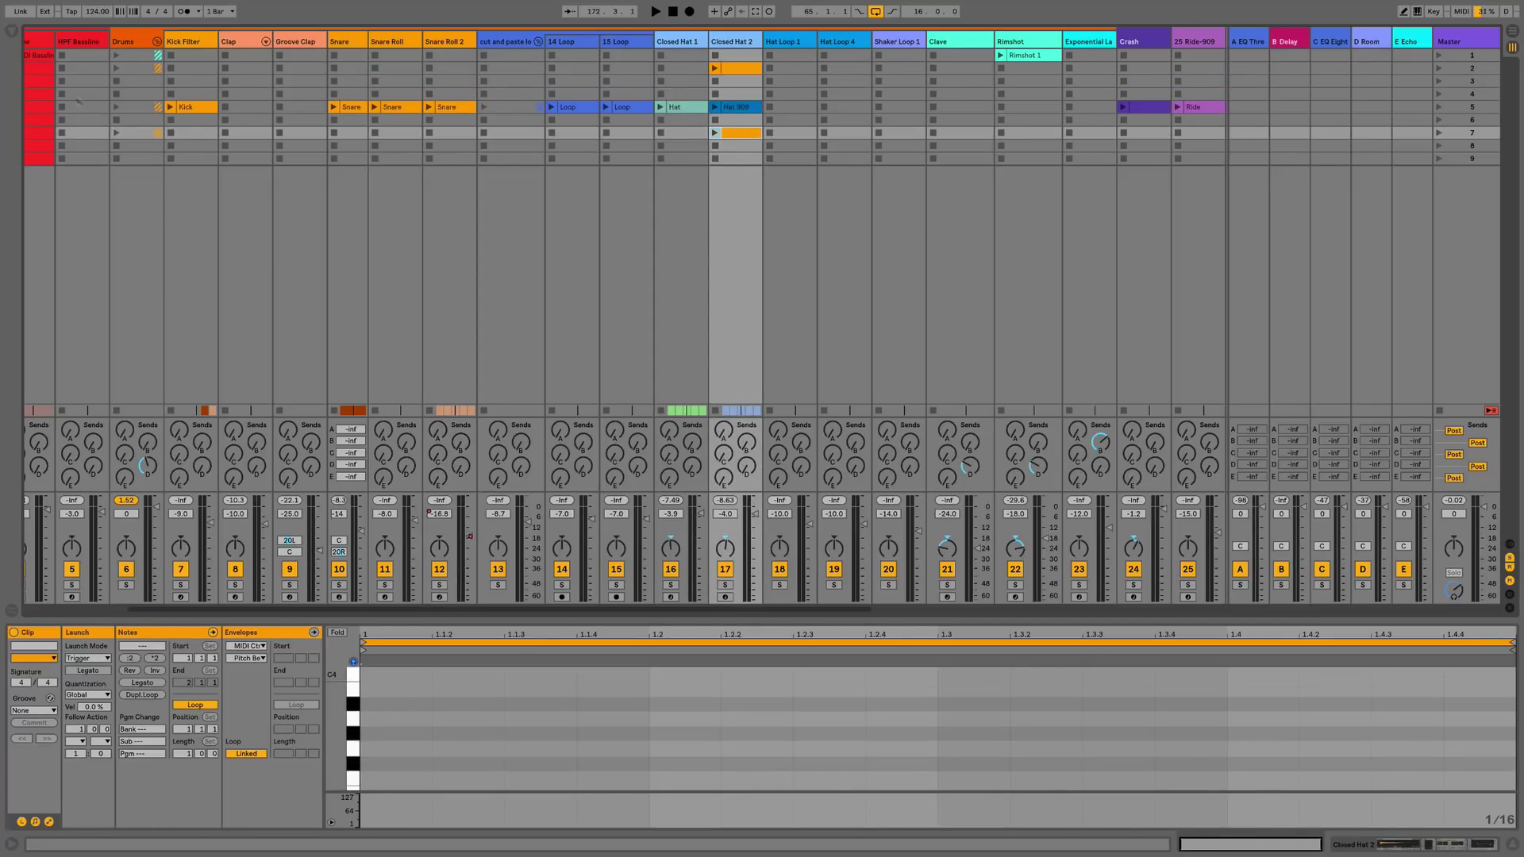
{"action": "double_click", "coordinate": [83, 95]}
{"action": "left_click_drag", "start_coordinate": [83, 97], "coordinate": [736, 158]}
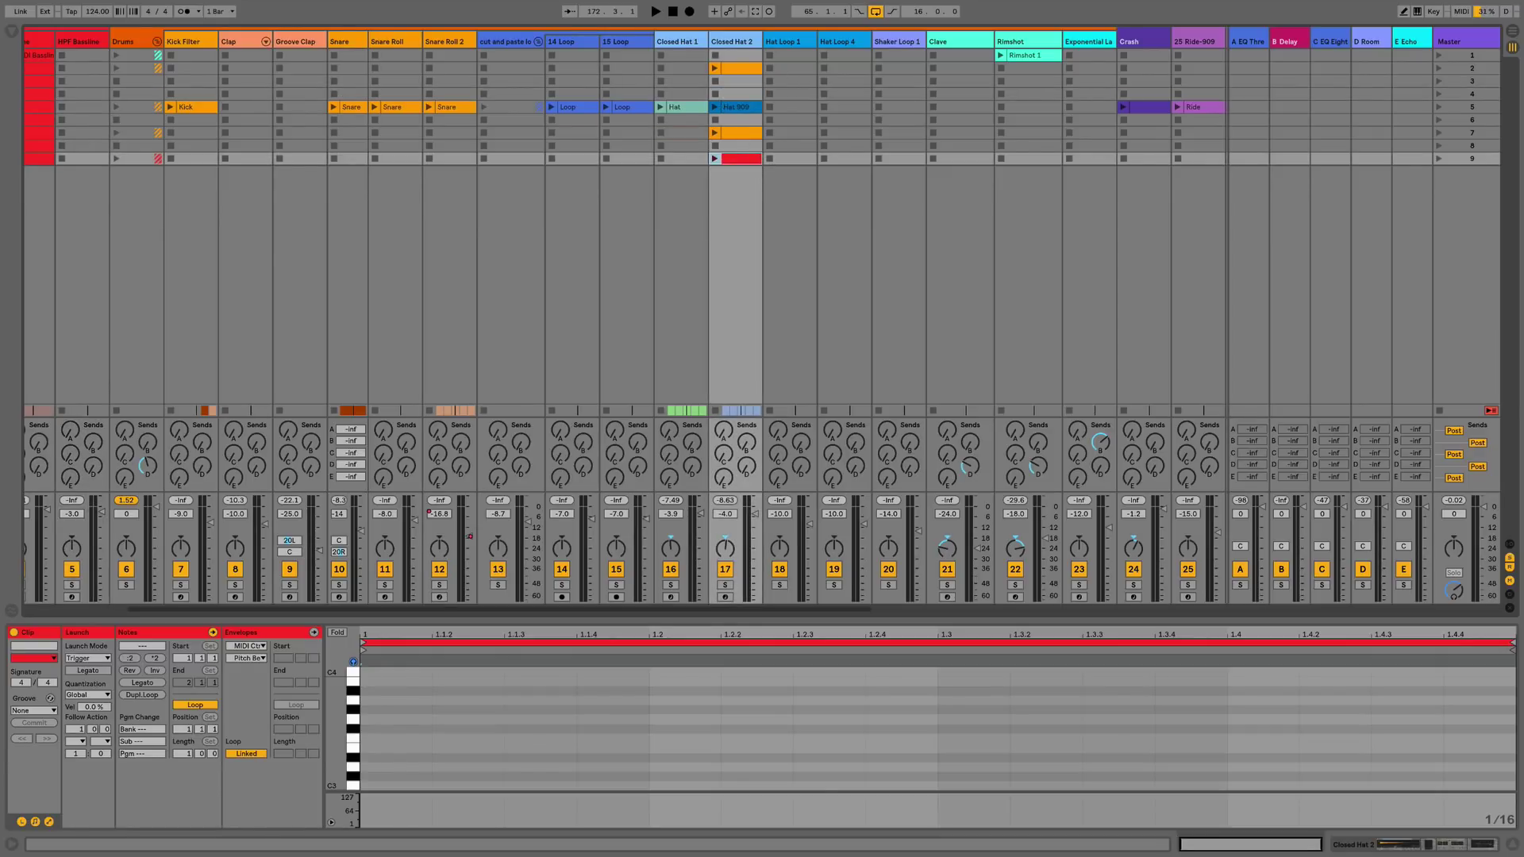
- Try assigning the Closed Hat 2 track color to all its clips, and undo the change
{"action": "right_click", "coordinate": [729, 42]}
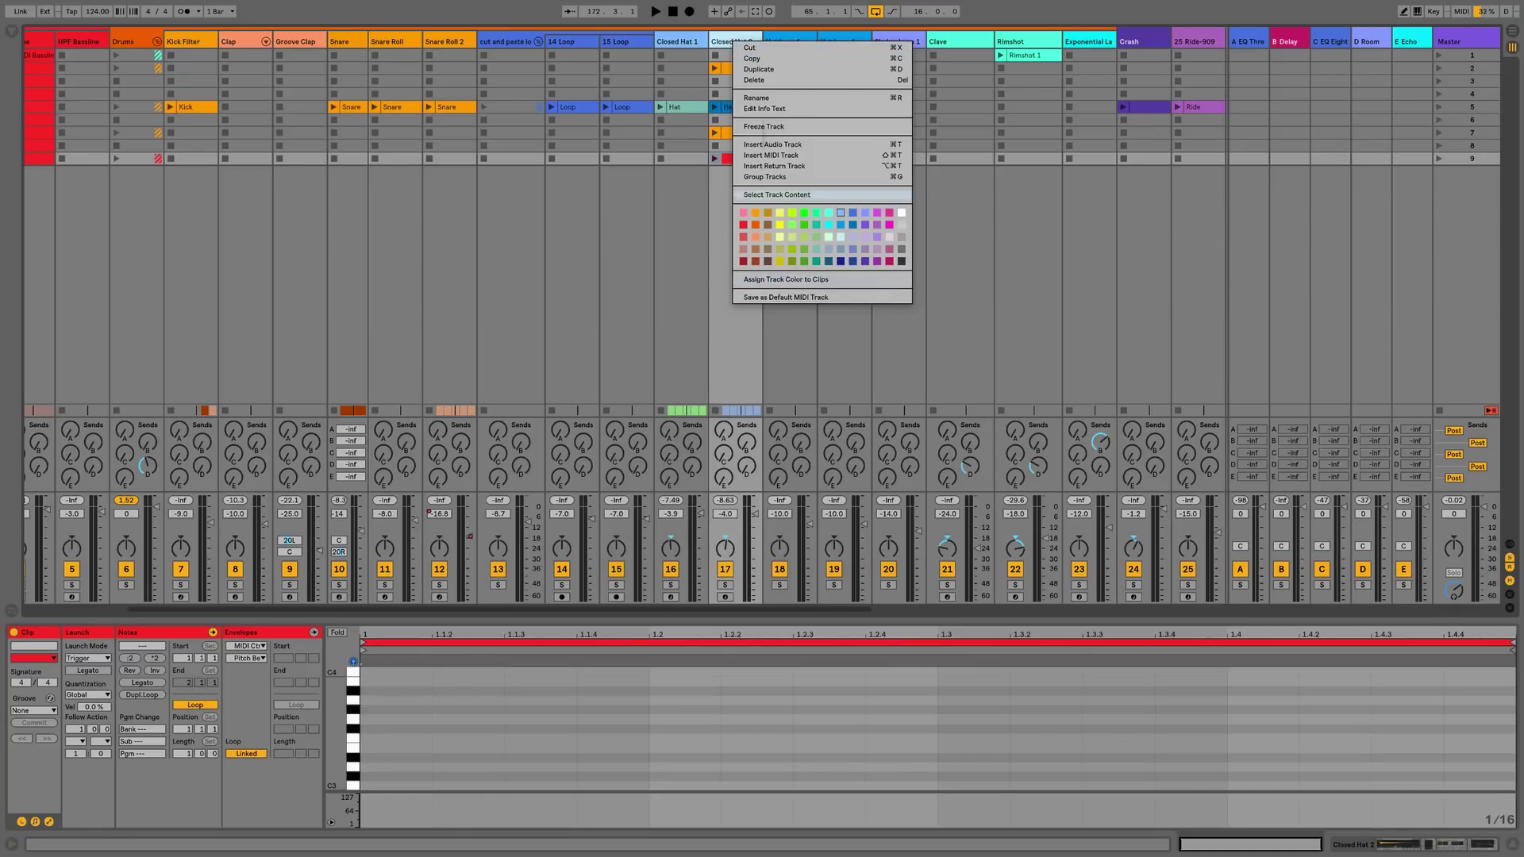
{"action": "left_click", "coordinate": [782, 281]}
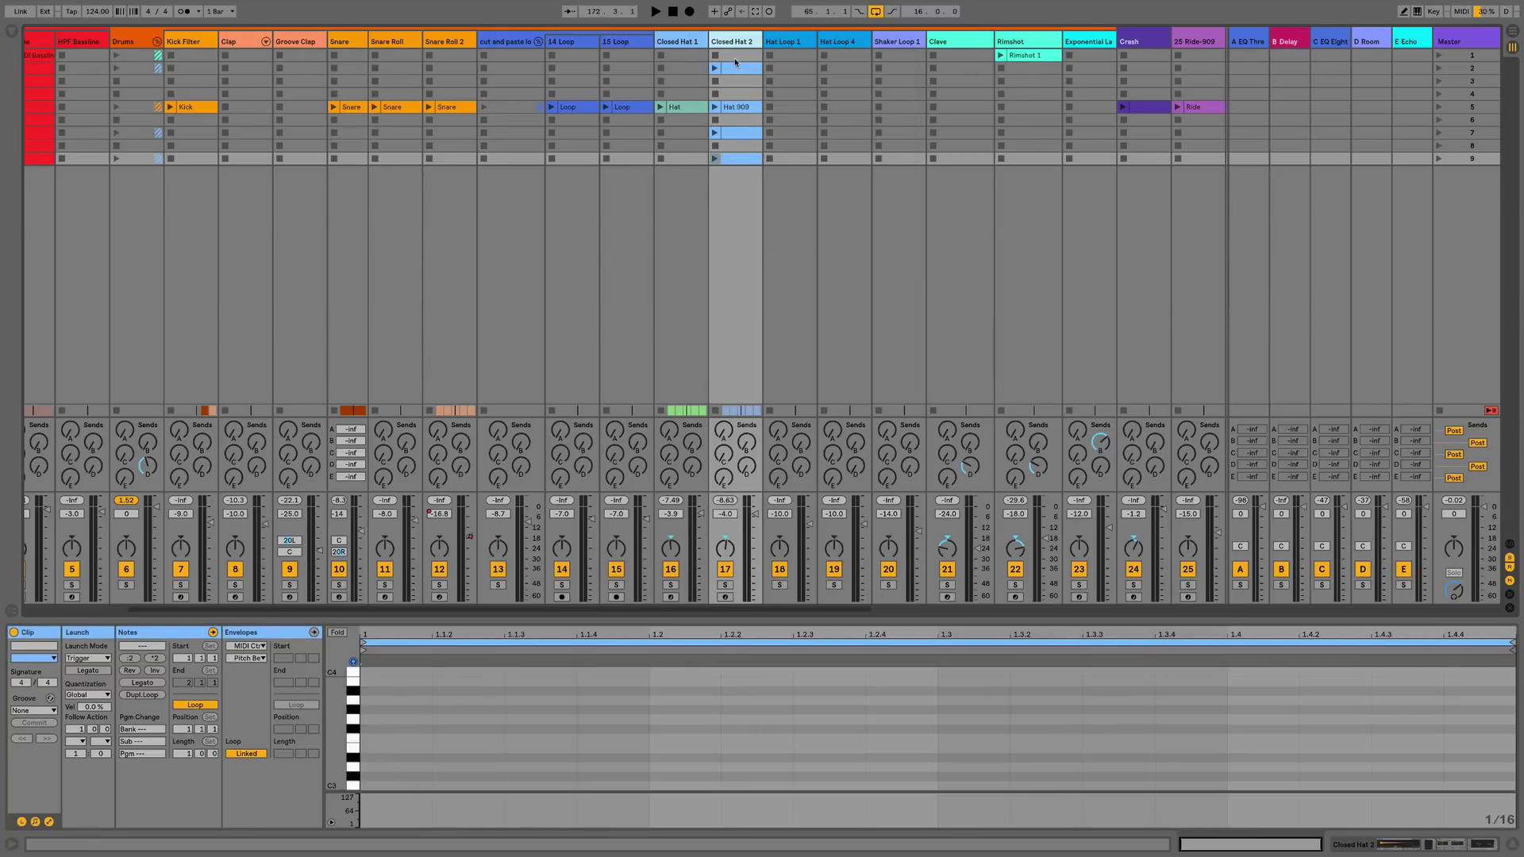
{"action": "key", "text": "ctrl+z"}
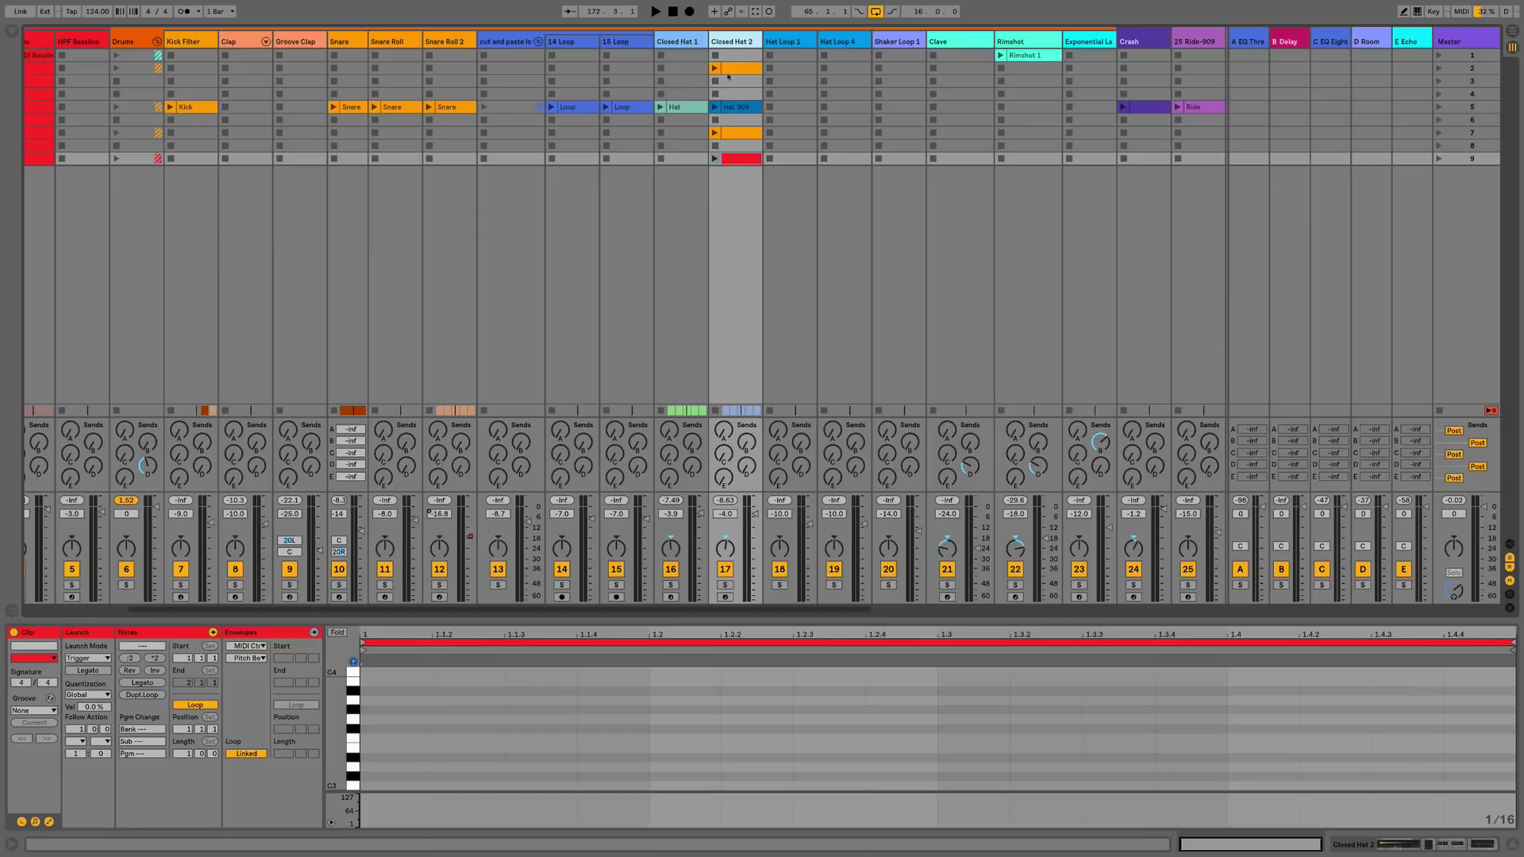
- Color the Hat clip in scene 5 of the Closed Hat 1 track bright green
{"action": "left_click", "coordinate": [682, 68]}
{"action": "left_click", "coordinate": [685, 109]}
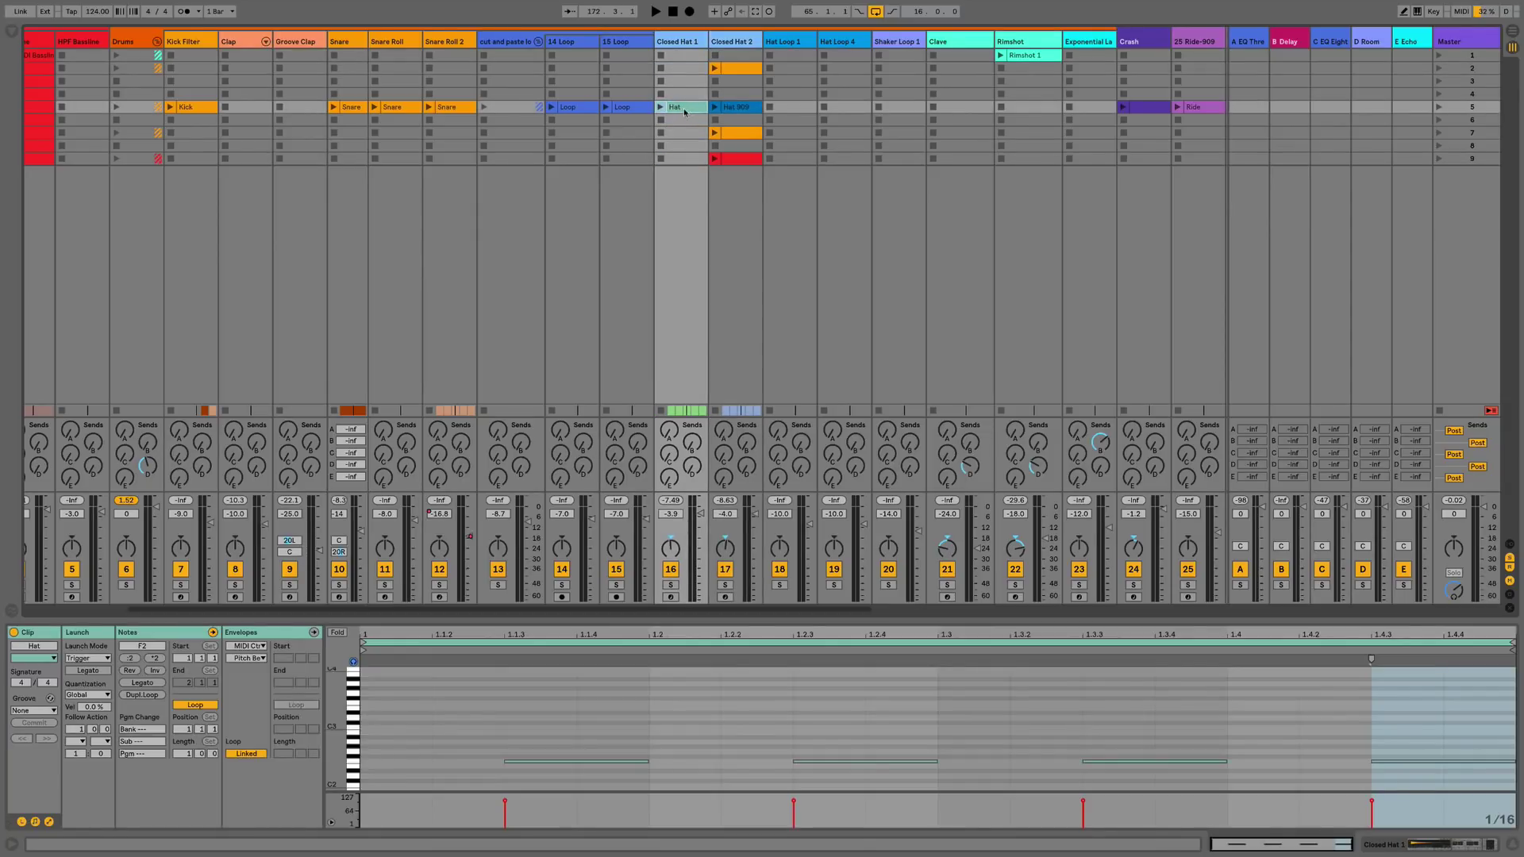
{"action": "right_click", "coordinate": [685, 112]}
{"action": "left_click", "coordinate": [763, 301]}
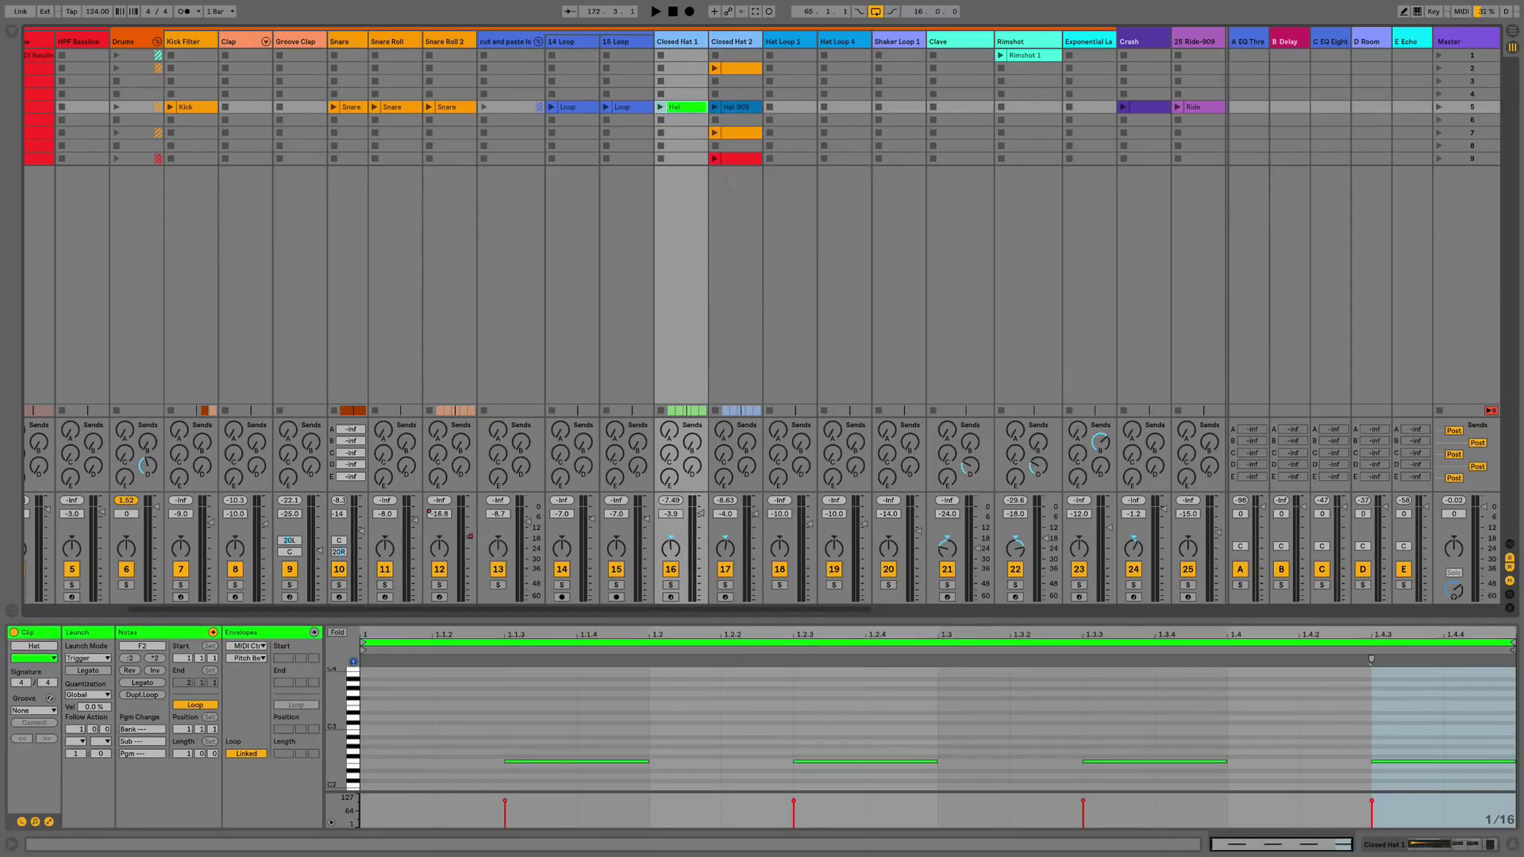
- Select the Closed Hat 1 and Closed Hat 2 tracks together and assign their track colors to their clips
{"action": "left_click", "coordinate": [681, 44]}
{"action": "scroll", "coordinate": [718, 41], "scroll_direction": "left", "scroll_amount": 2}
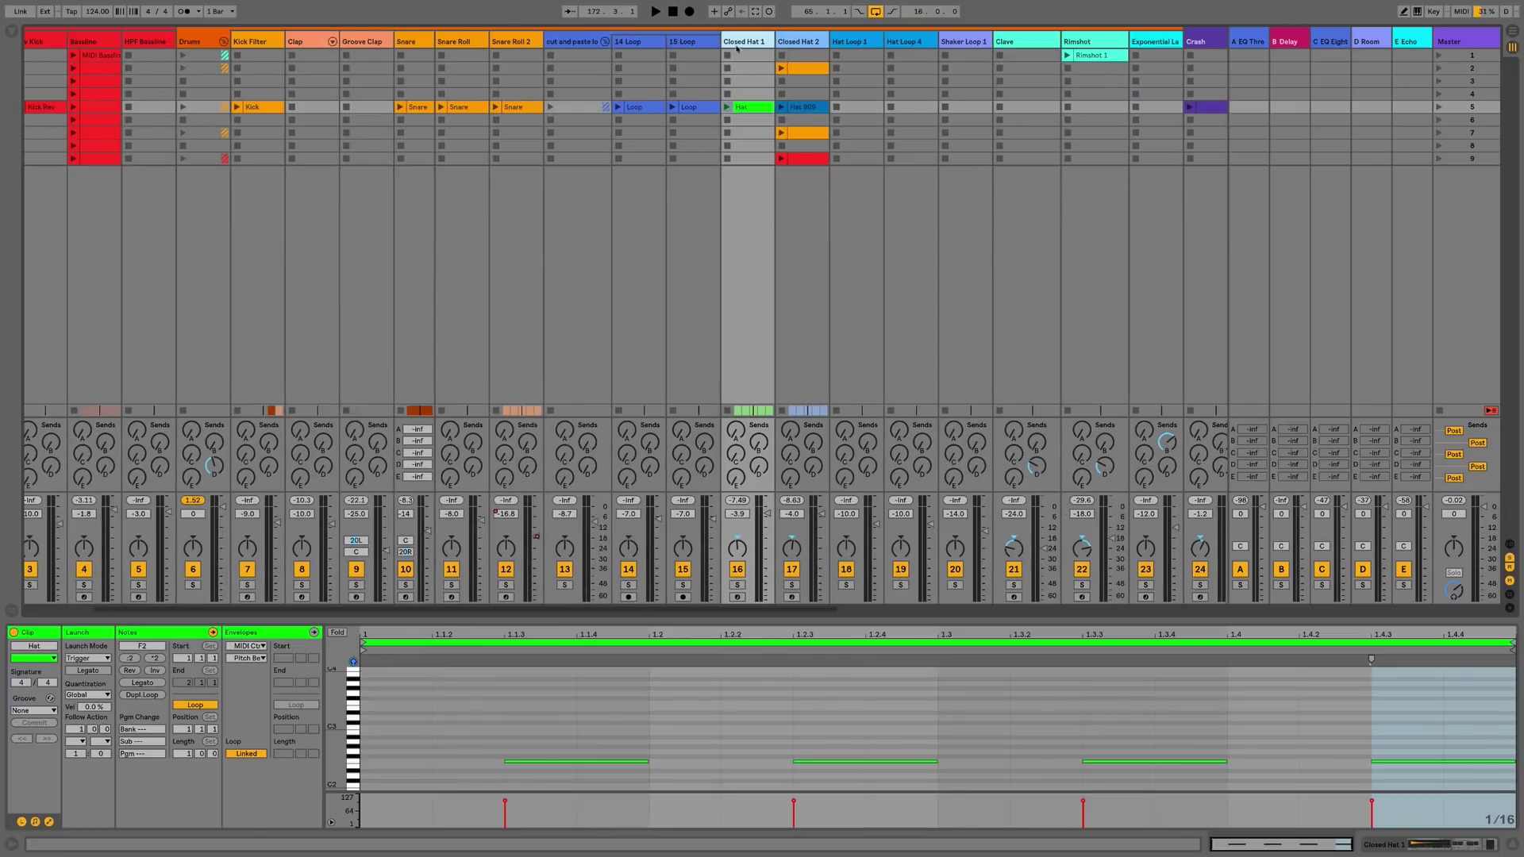
{"action": "left_click", "coordinate": [788, 44], "text": "shift"}
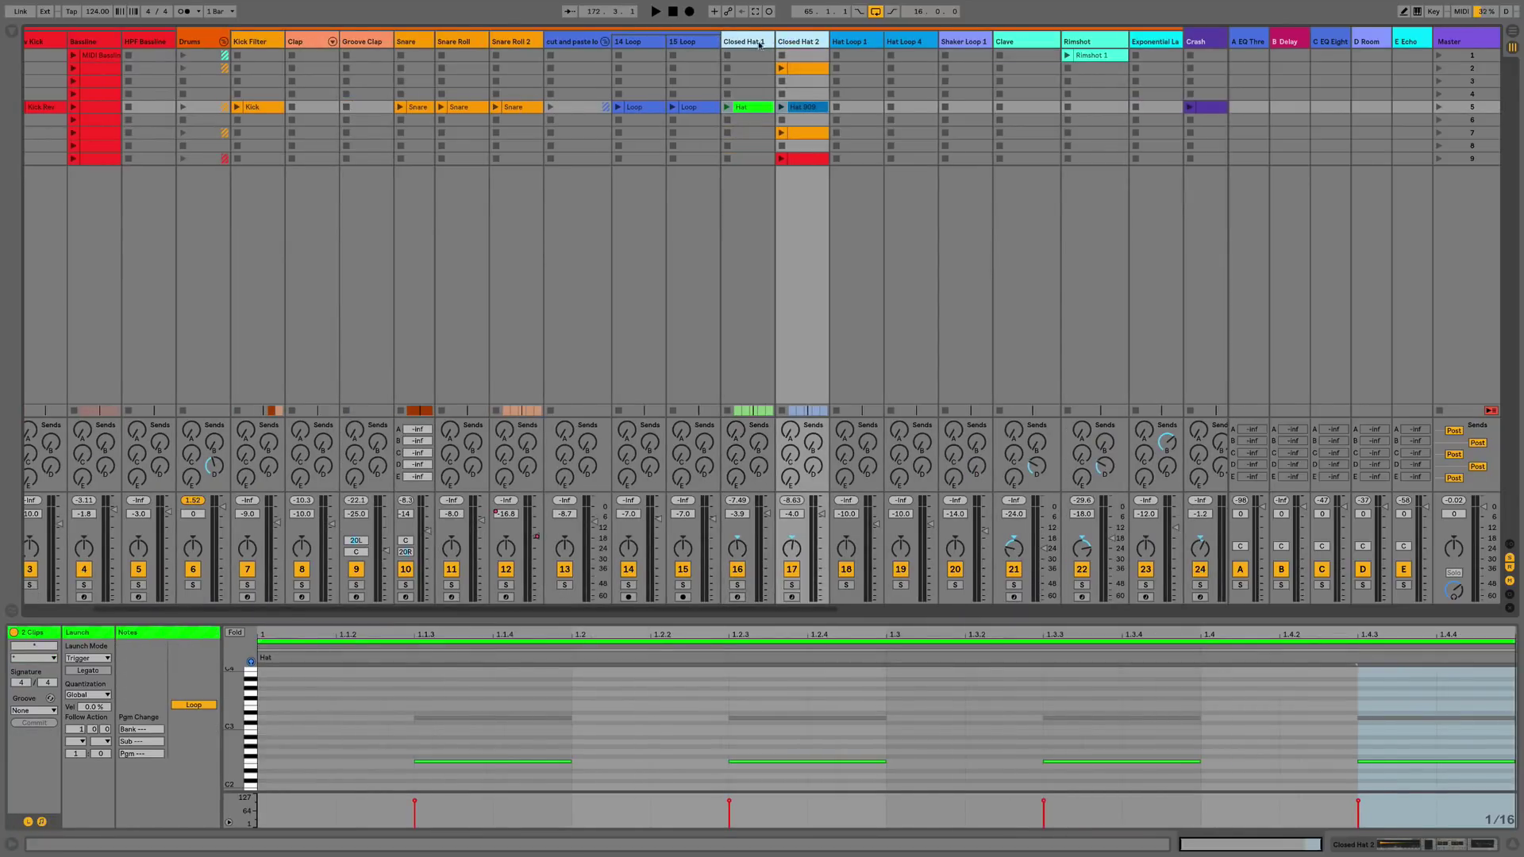
{"action": "right_click", "coordinate": [761, 43]}
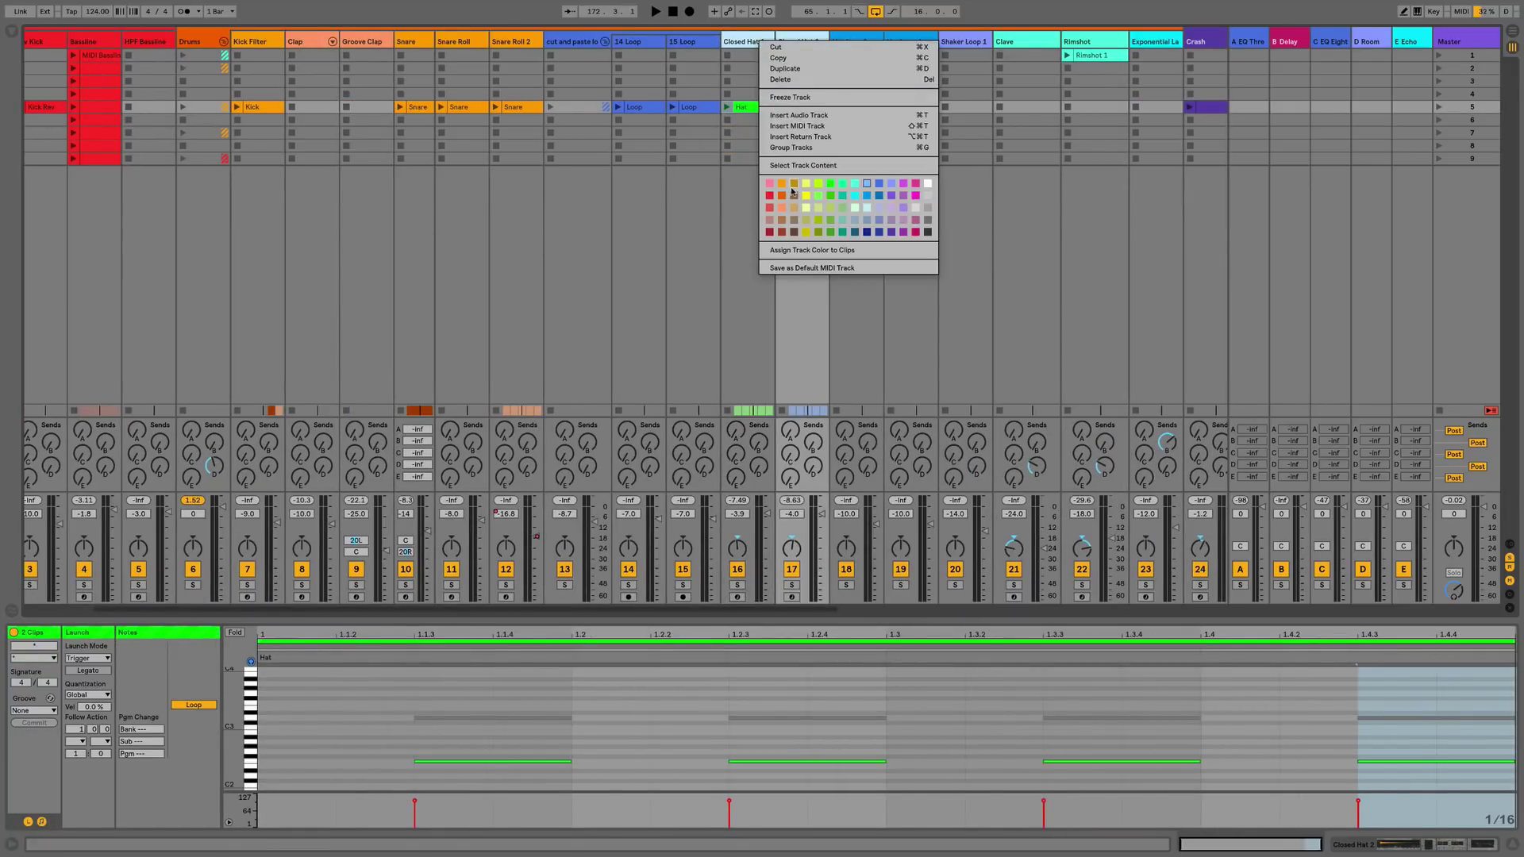
{"action": "left_click", "coordinate": [791, 251]}
{"action": "left_click", "coordinate": [753, 67]}
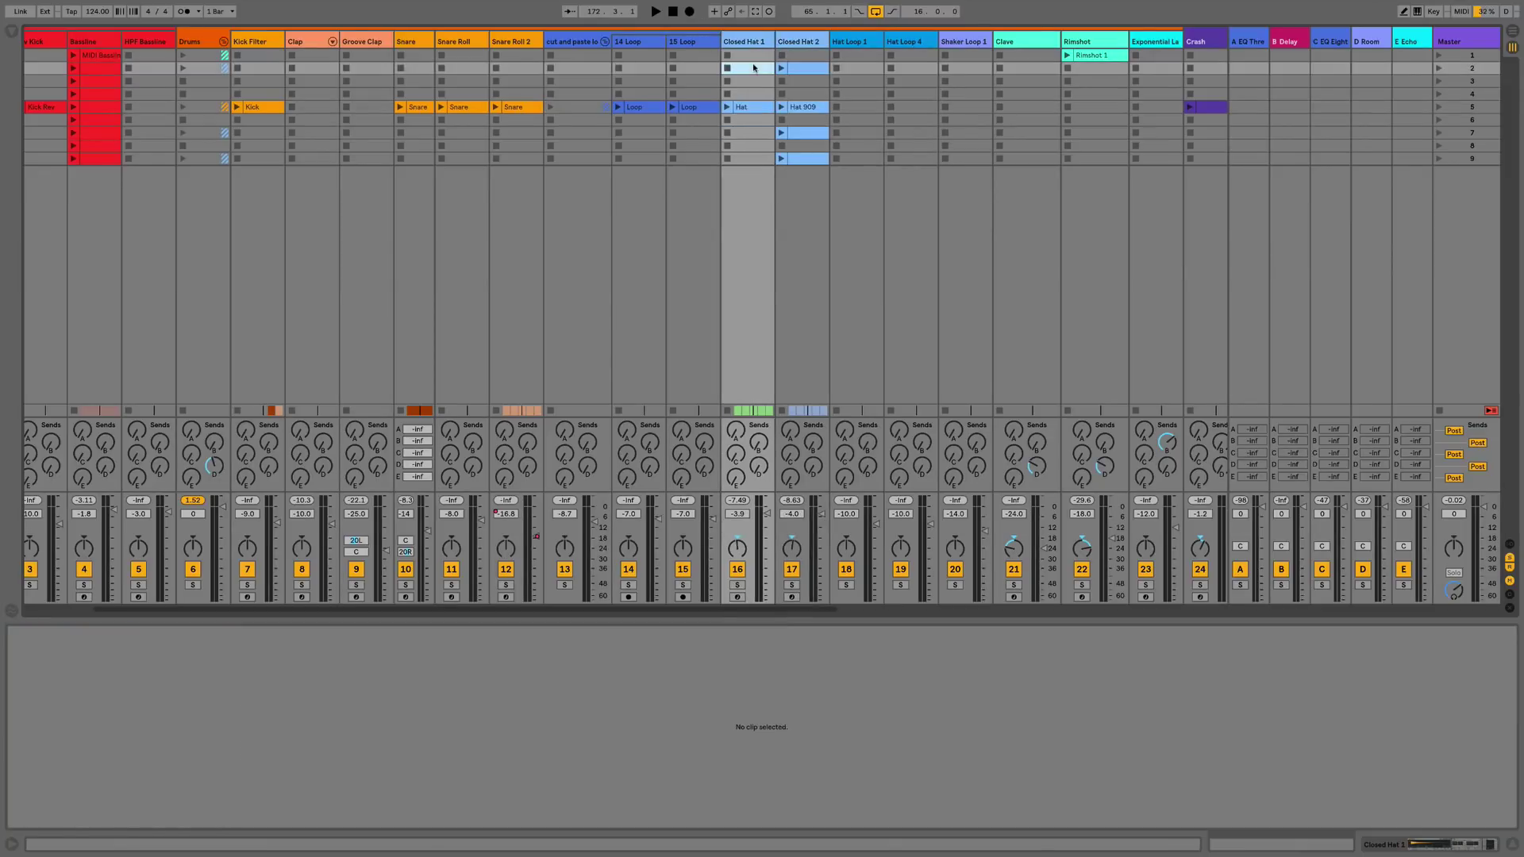
- Assign the Drums group's track color to all its grouped tracks and clips
{"action": "scroll", "coordinate": [742, 53], "scroll_direction": "right", "scroll_amount": 4}
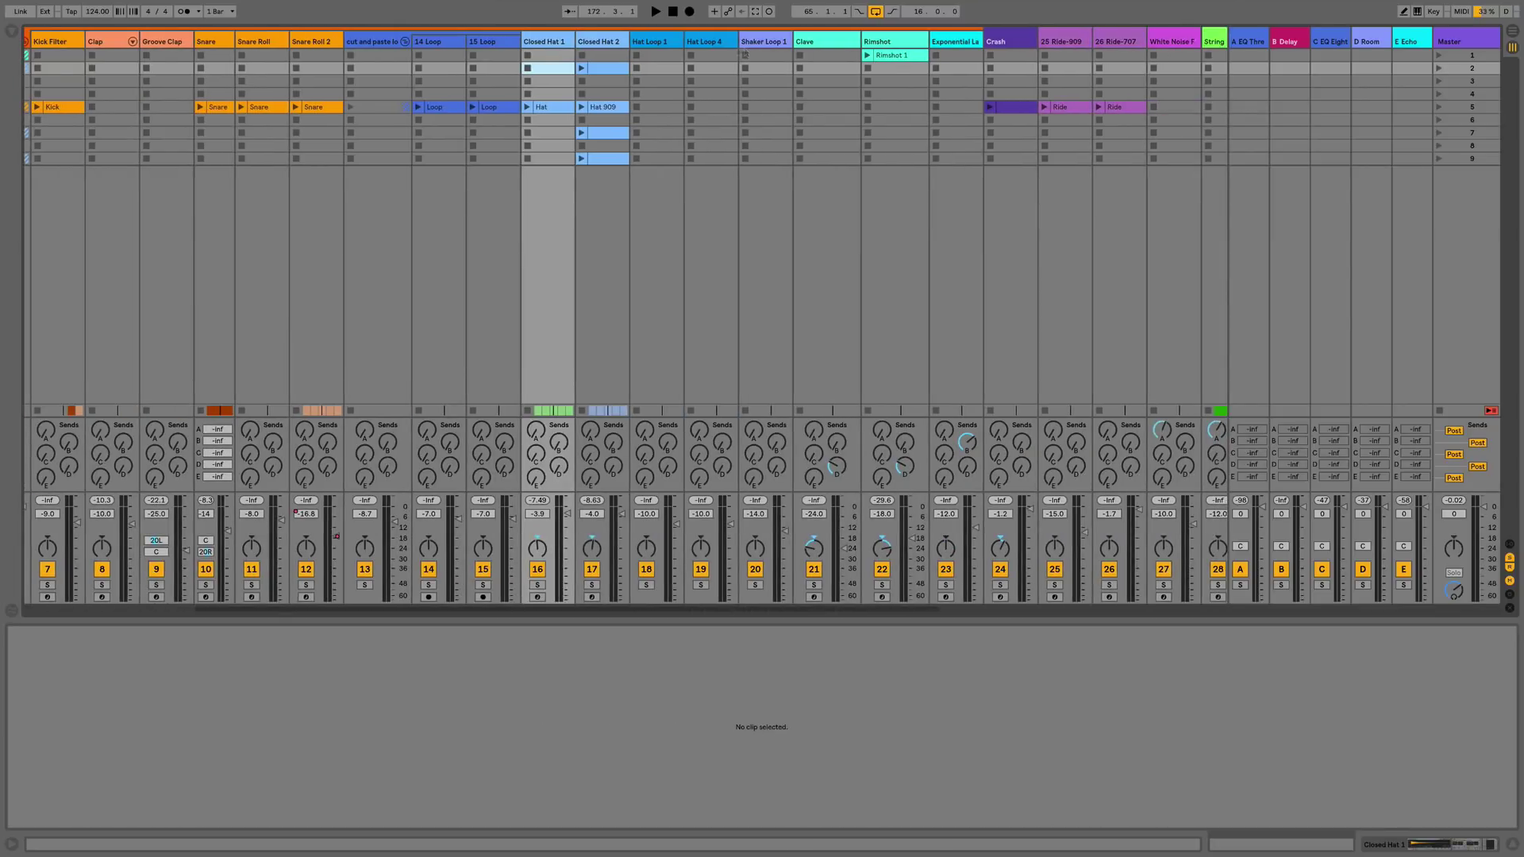
{"action": "left_click", "coordinate": [603, 68]}
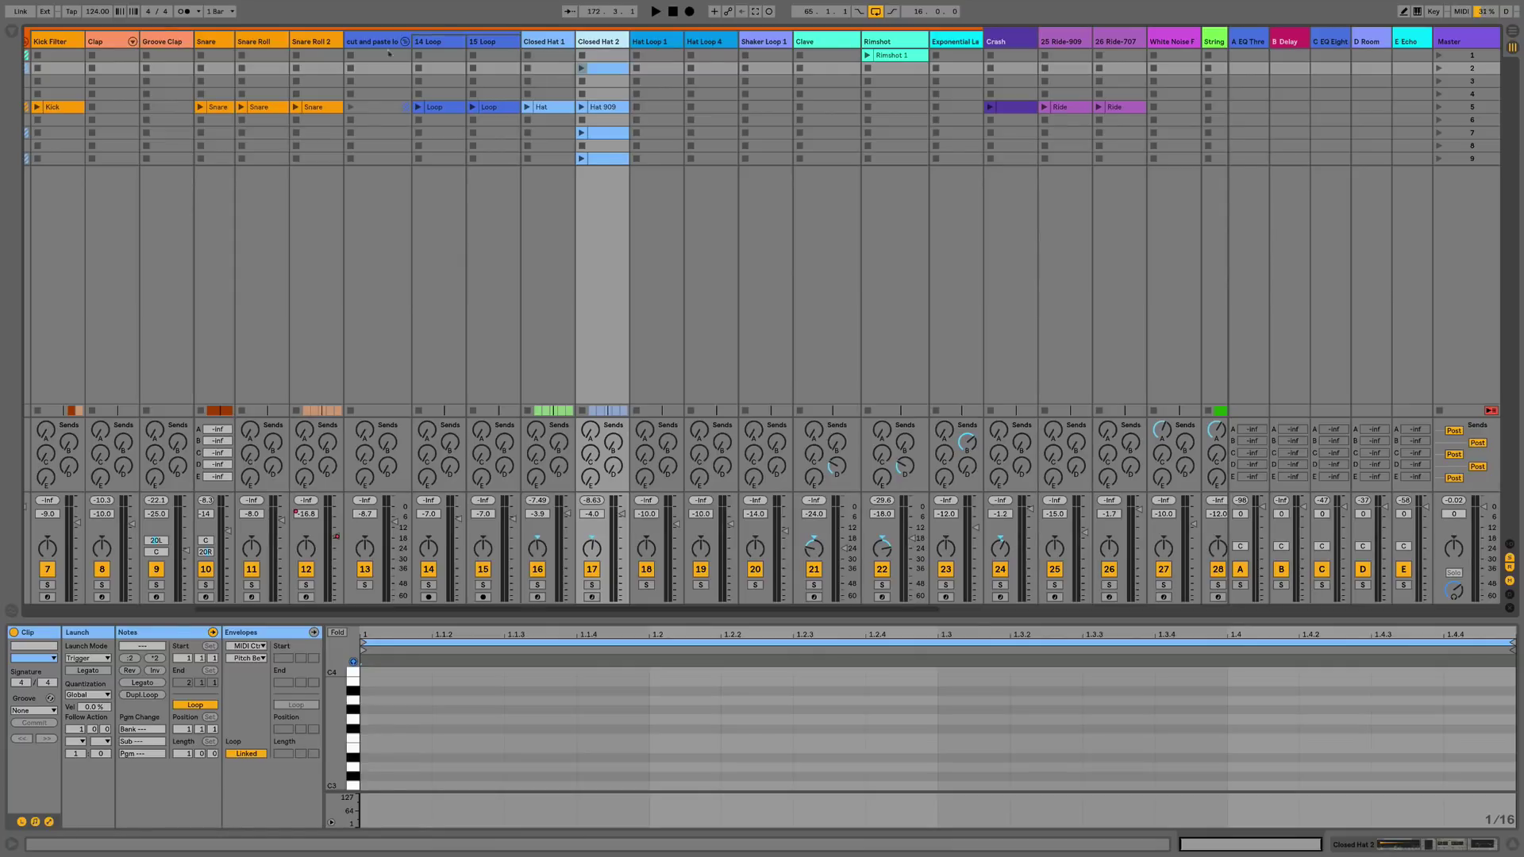
{"action": "scroll", "coordinate": [404, 44], "scroll_direction": "left", "scroll_amount": 5}
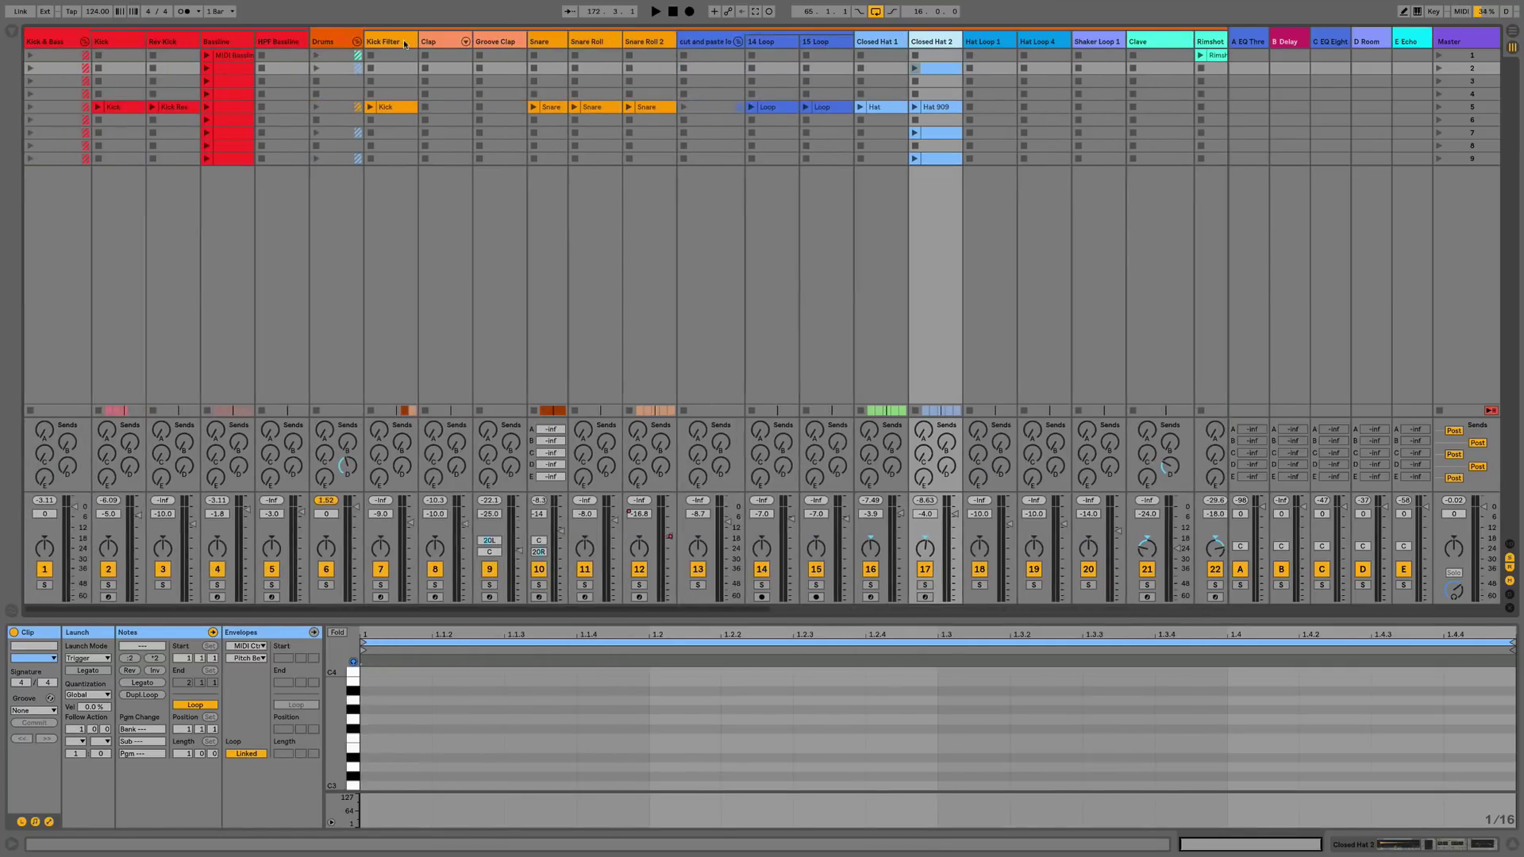
{"action": "left_click", "coordinate": [711, 44]}
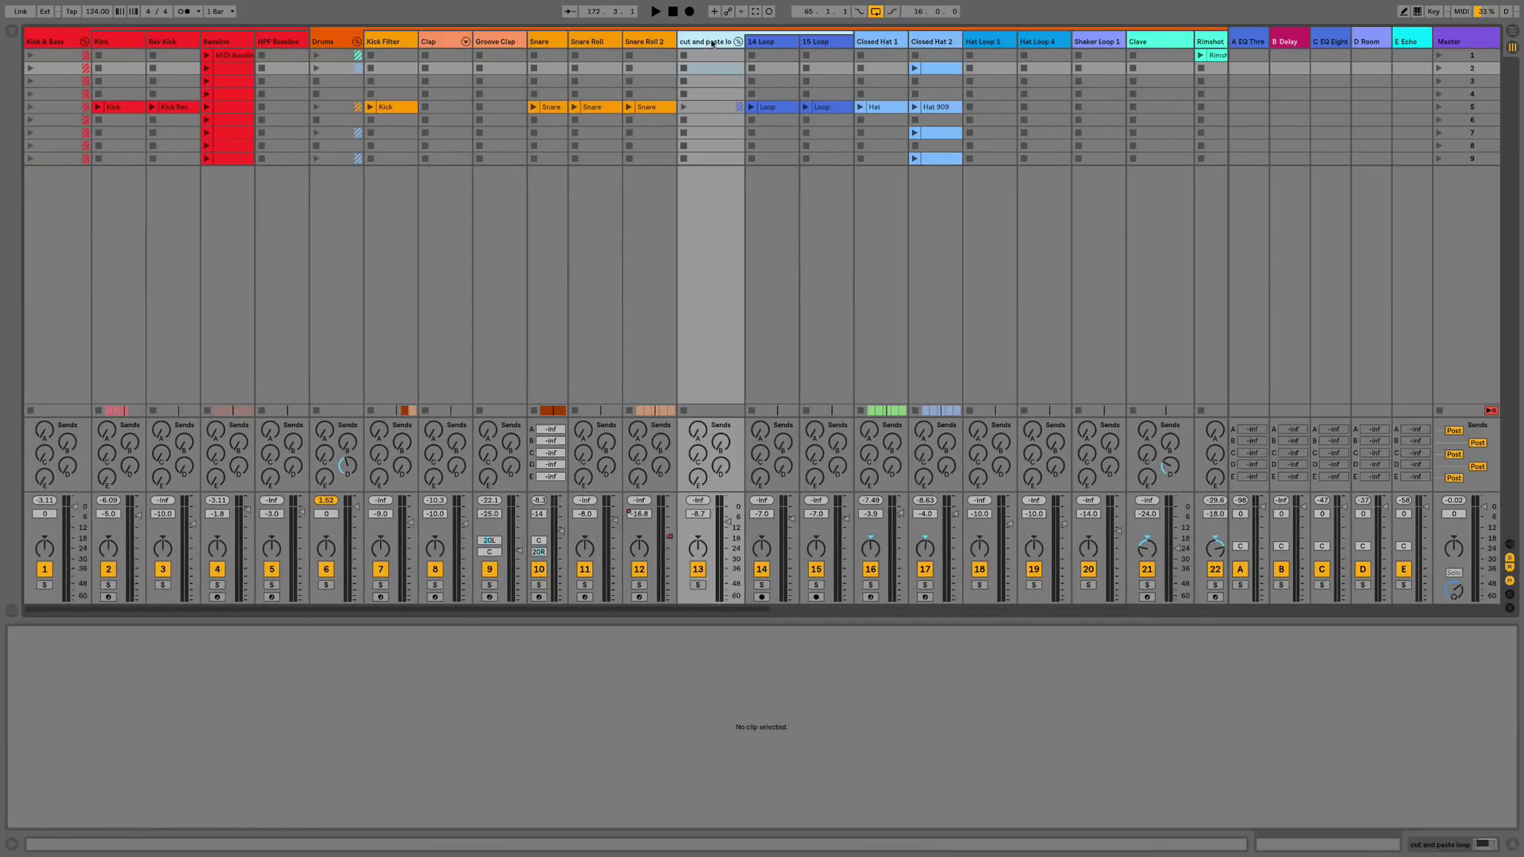
{"action": "left_click", "coordinate": [337, 46]}
{"action": "left_click", "coordinate": [334, 54]}
{"action": "left_click", "coordinate": [335, 40]}
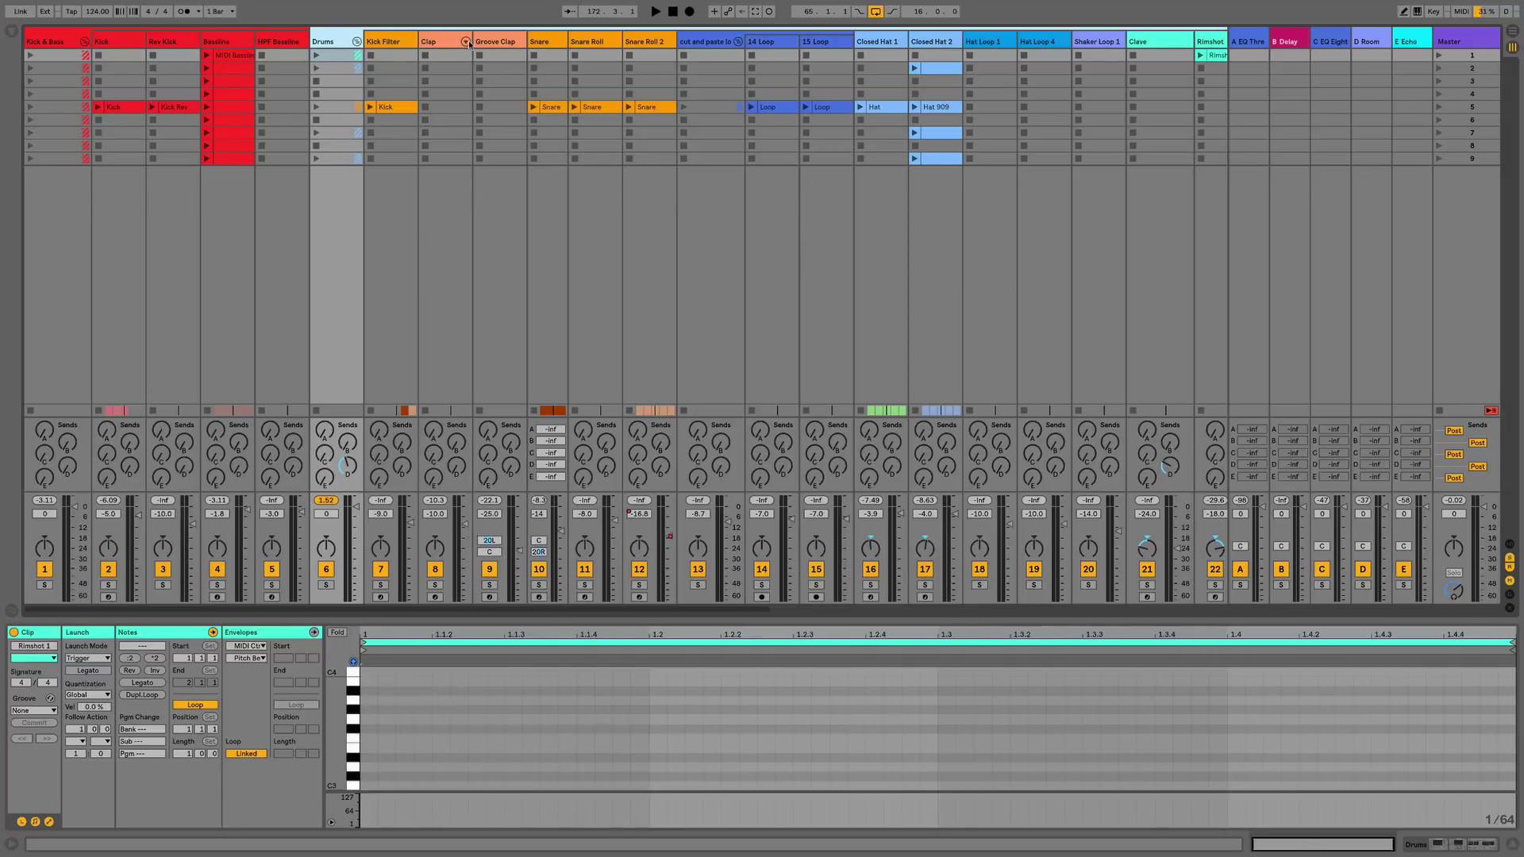
{"action": "left_click", "coordinate": [352, 54]}
{"action": "left_click", "coordinate": [356, 43]}
{"action": "left_click", "coordinate": [357, 44]}
{"action": "right_click", "coordinate": [333, 44]}
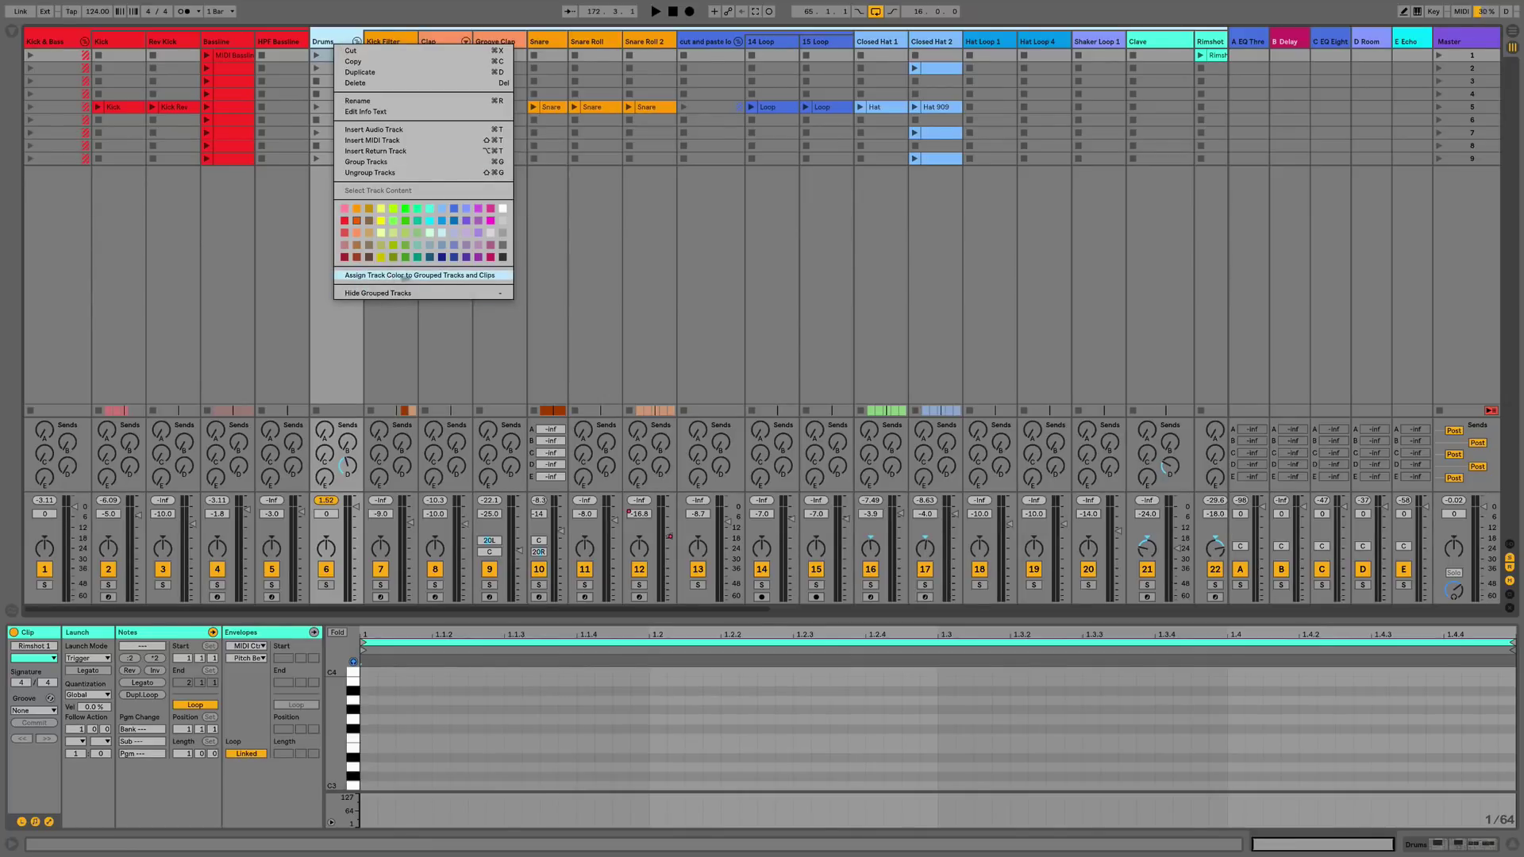
{"action": "left_click", "coordinate": [465, 281]}
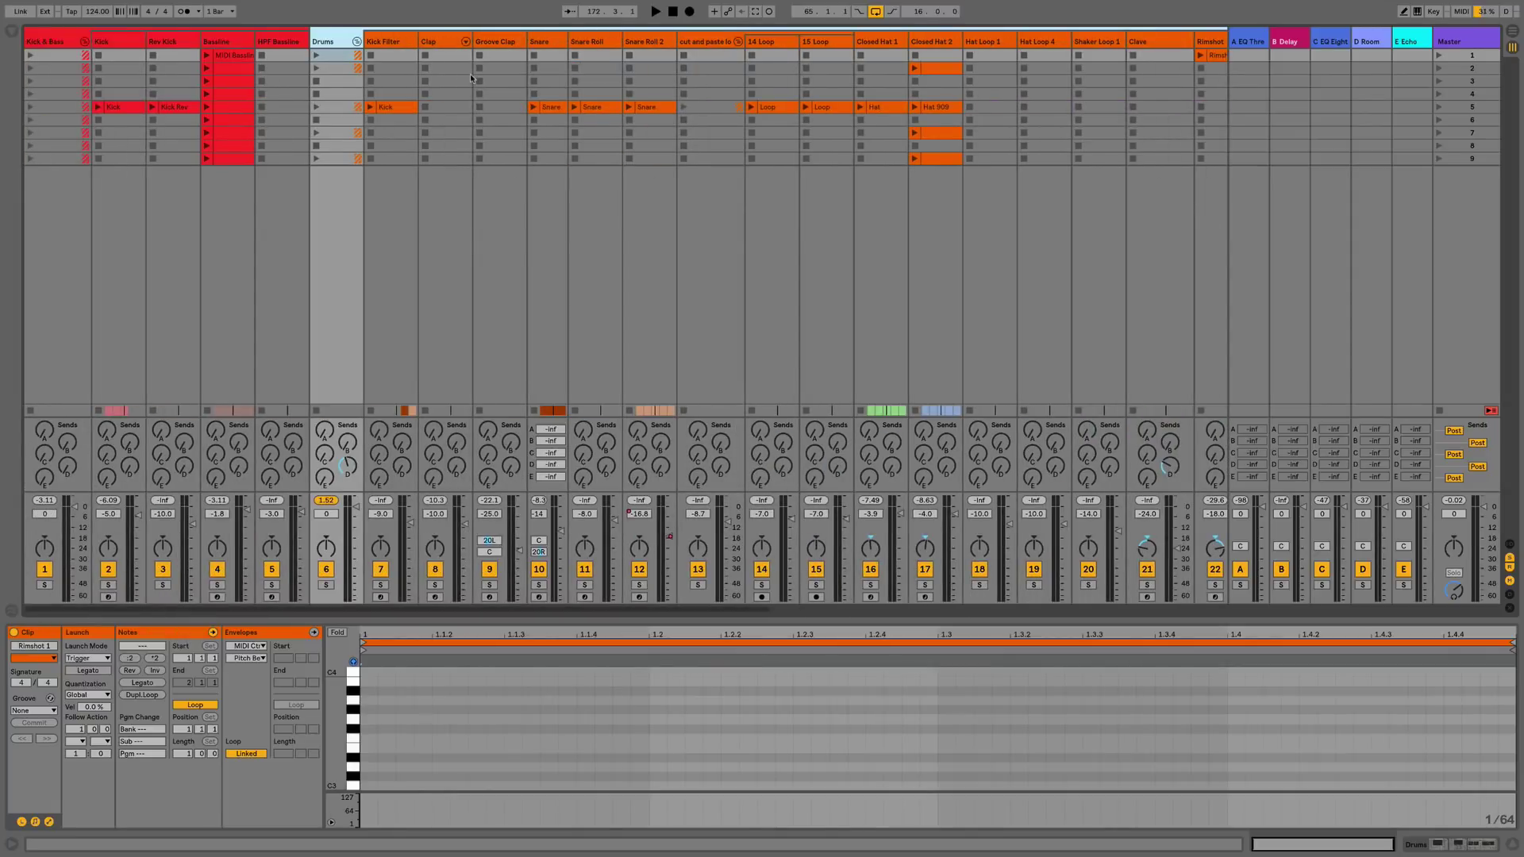
- Show the Arrangement View and look over the drum tracks and clips around the Breakdown section
{"action": "key", "text": "Tab"}
{"action": "scroll", "coordinate": [888, 279], "scroll_direction": "up", "scroll_amount": 5}
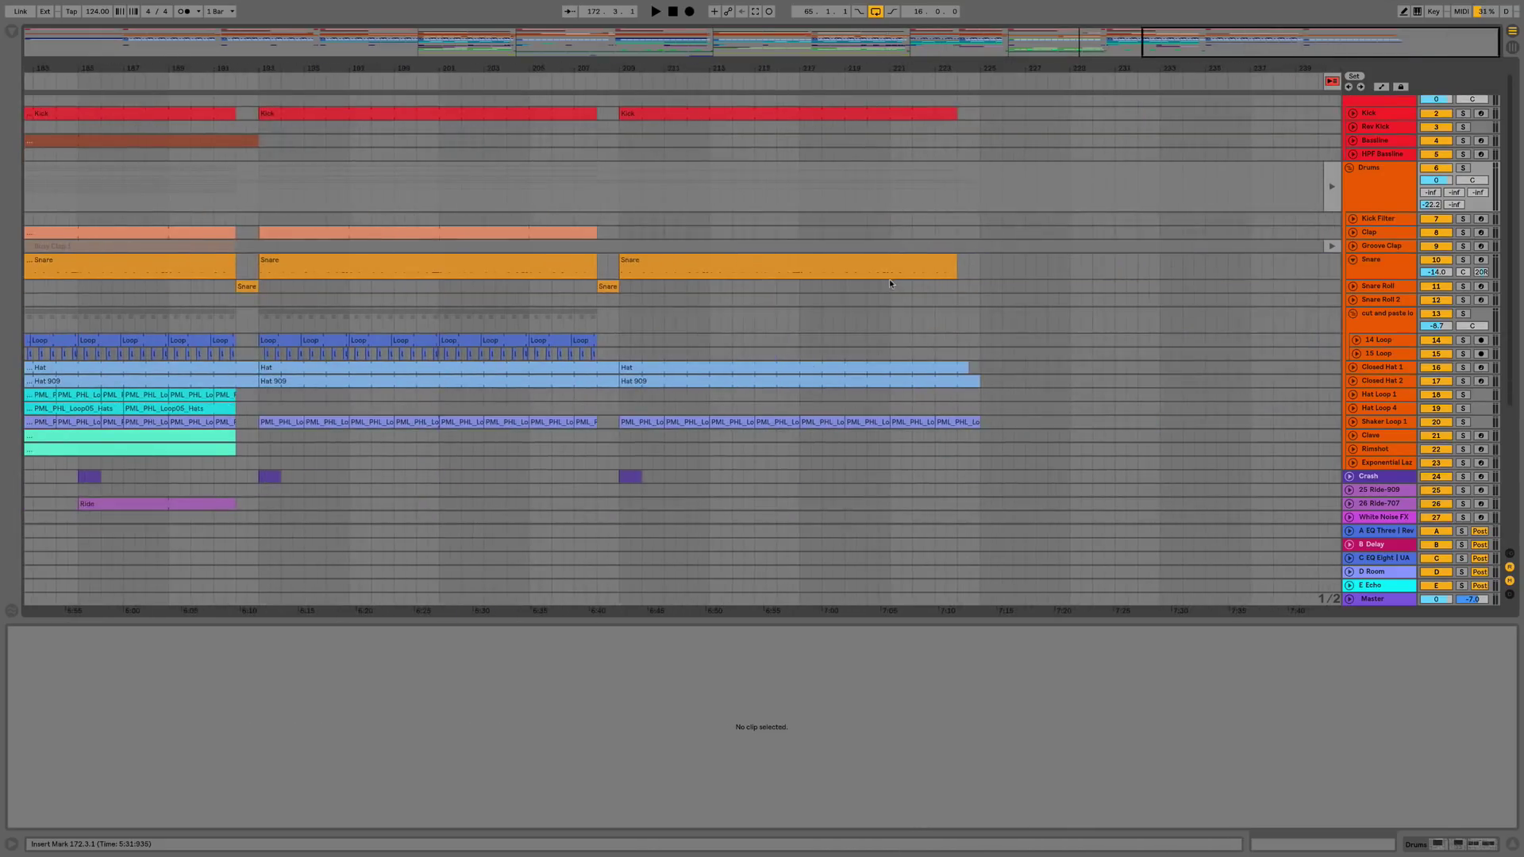
{"action": "scroll", "coordinate": [884, 282], "scroll_direction": "left", "scroll_amount": 10}
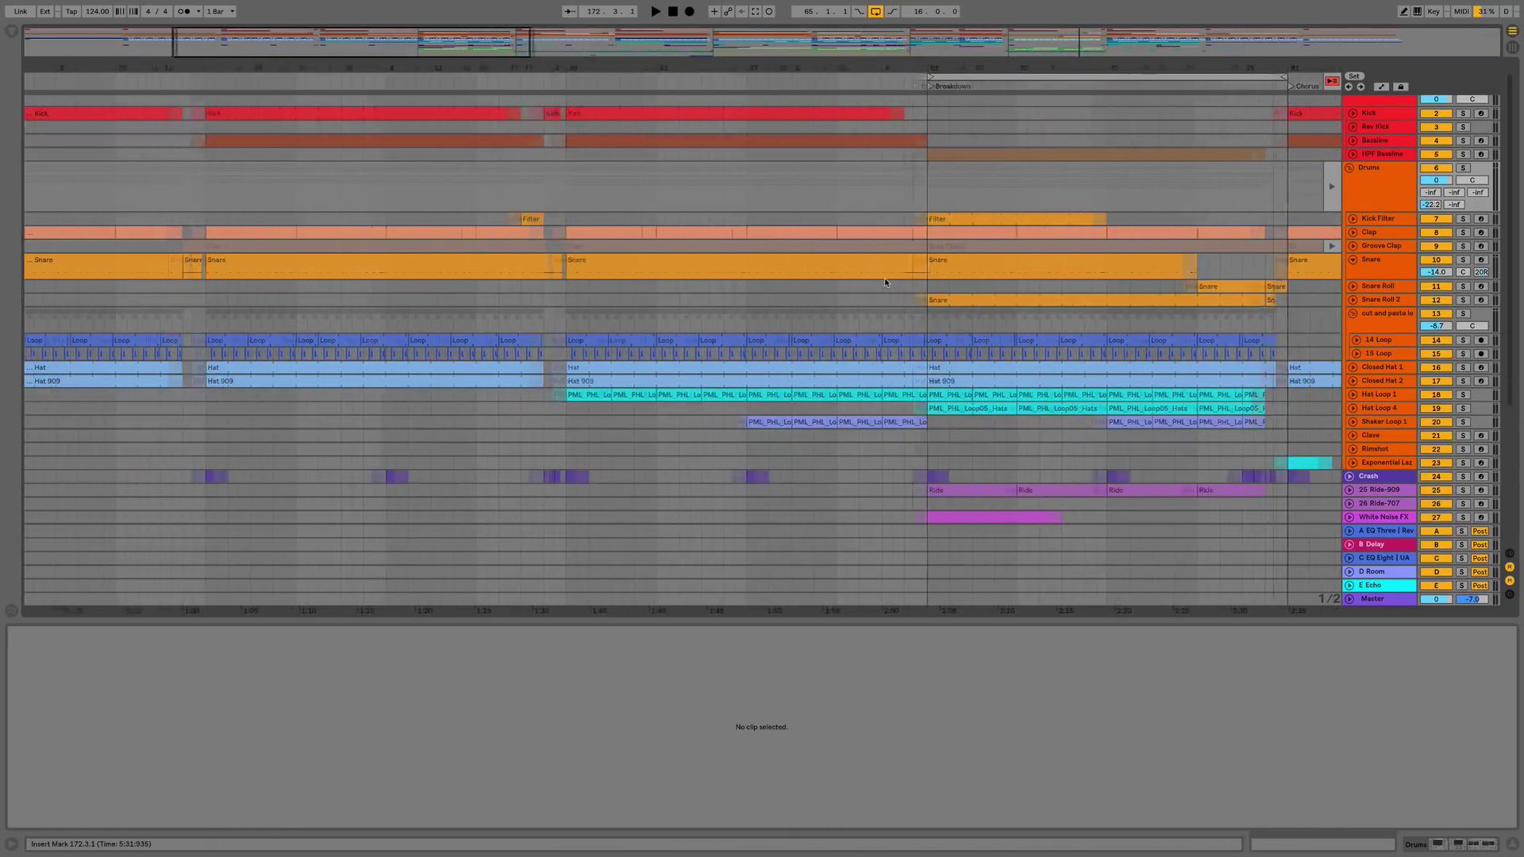
- Assign the Drums group's track color to its grouped tracks and clips from the Arrangement View
{"action": "scroll", "coordinate": [1191, 243], "scroll_direction": "right", "scroll_amount": 15}
{"action": "key", "text": "Tab"}
{"action": "key", "text": "Tab"}
{"action": "right_click", "coordinate": [1370, 181]}
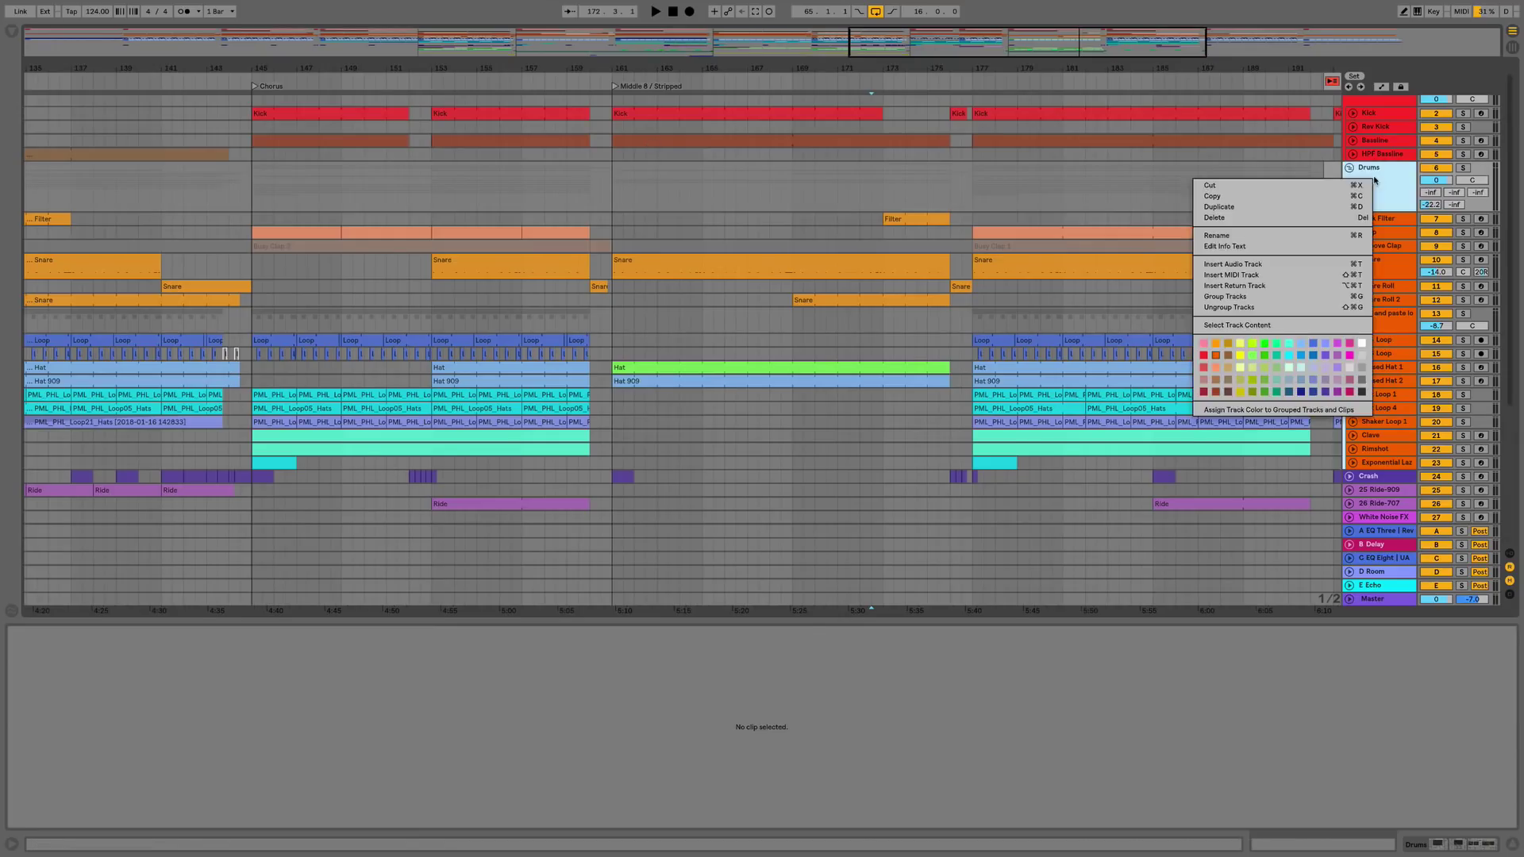
{"action": "left_click", "coordinate": [1277, 410]}
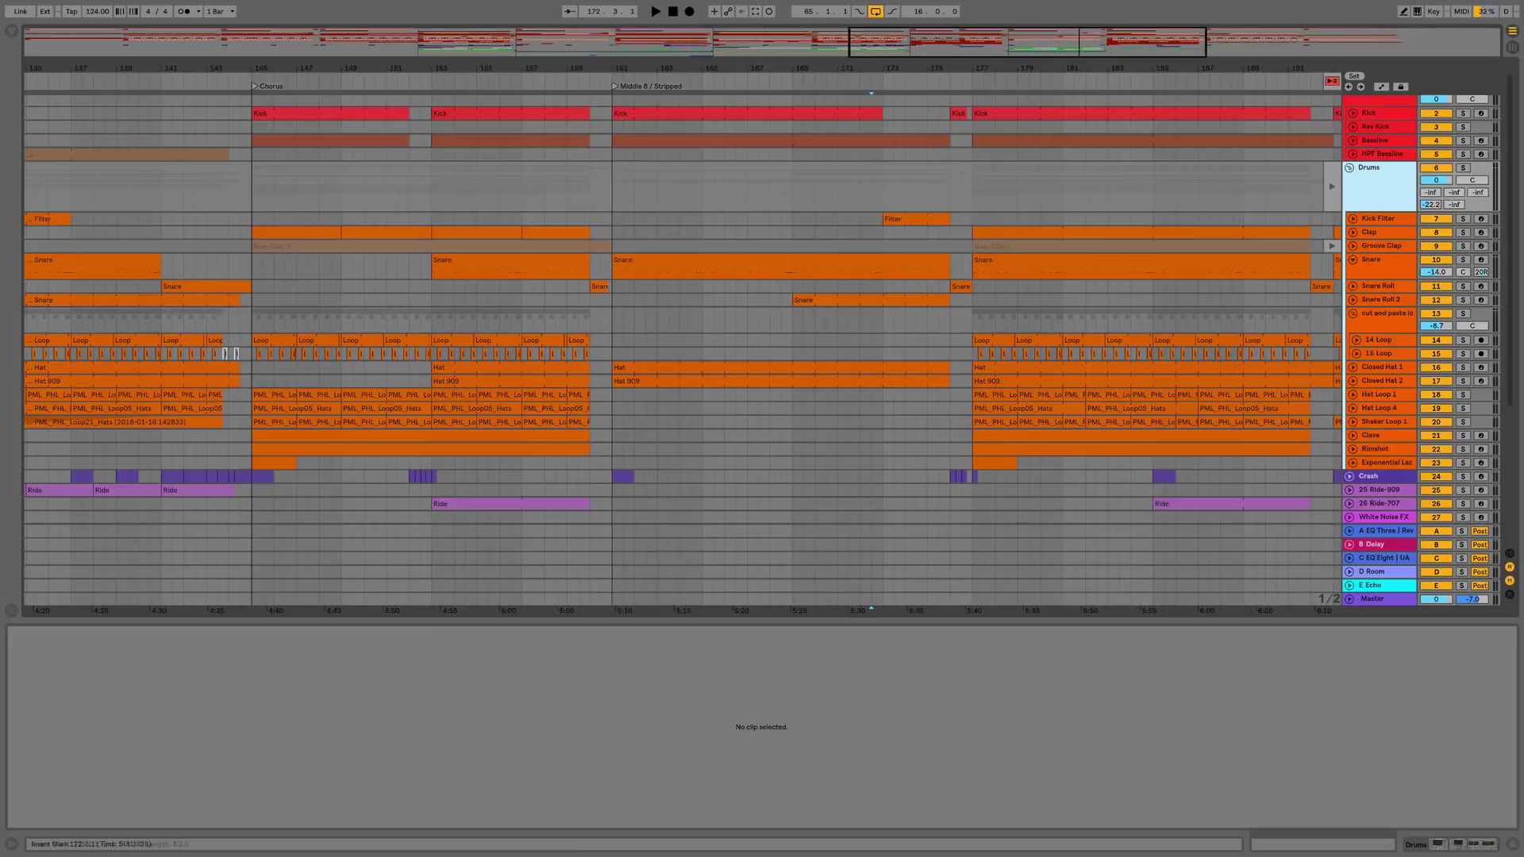
- Look over the whole recolored arrangement and open the options of the Closed Hat 1 clip at bar 177
{"action": "scroll", "coordinate": [683, 341], "scroll_direction": "right", "scroll_amount": 15}
{"action": "scroll", "coordinate": [808, 353], "scroll_direction": "down", "scroll_amount": 10}
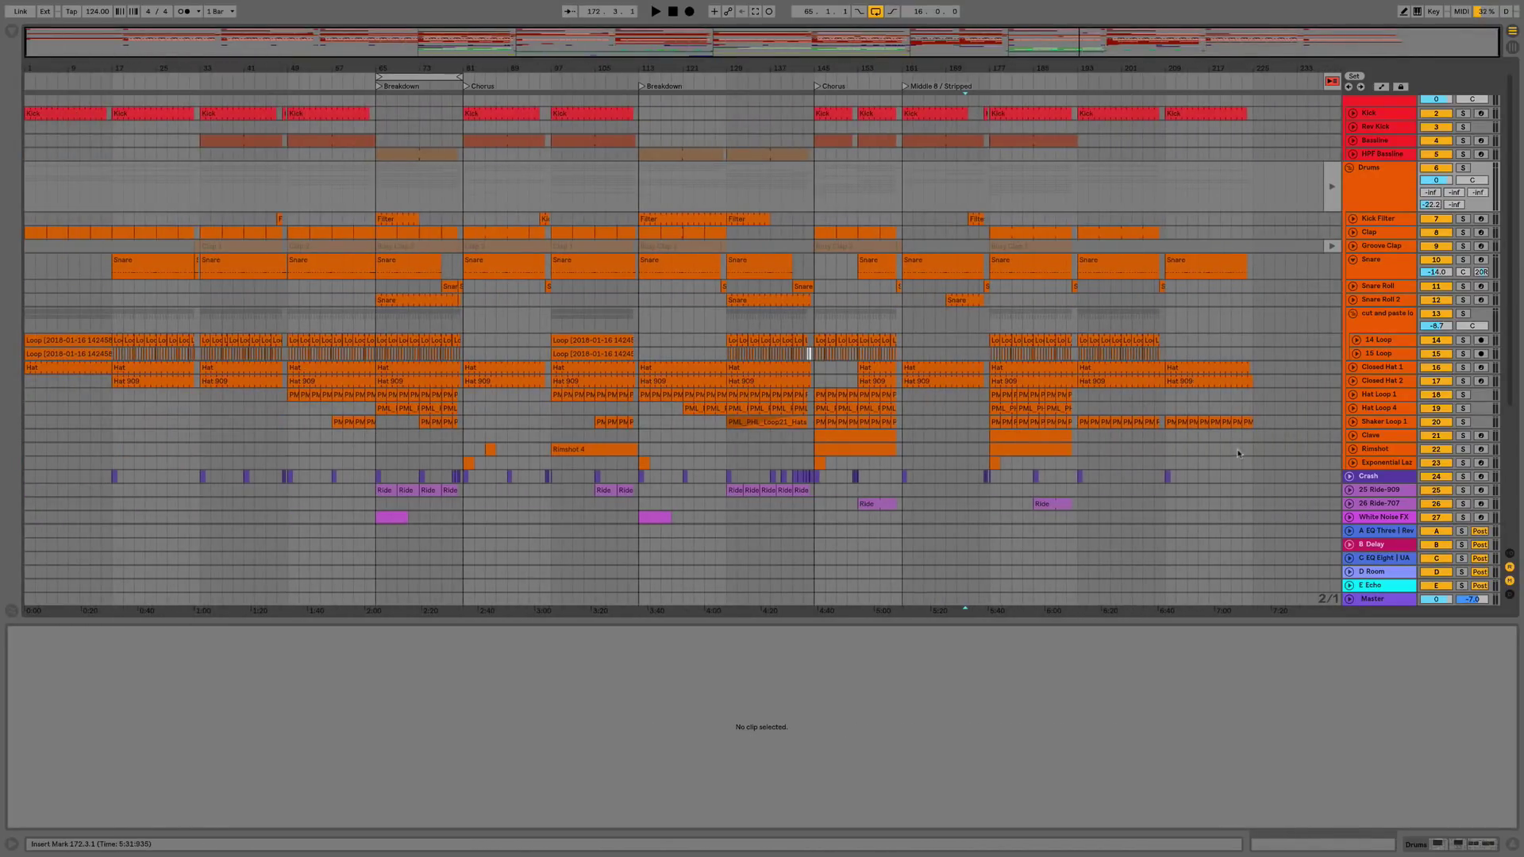
{"action": "right_click", "coordinate": [1029, 372]}
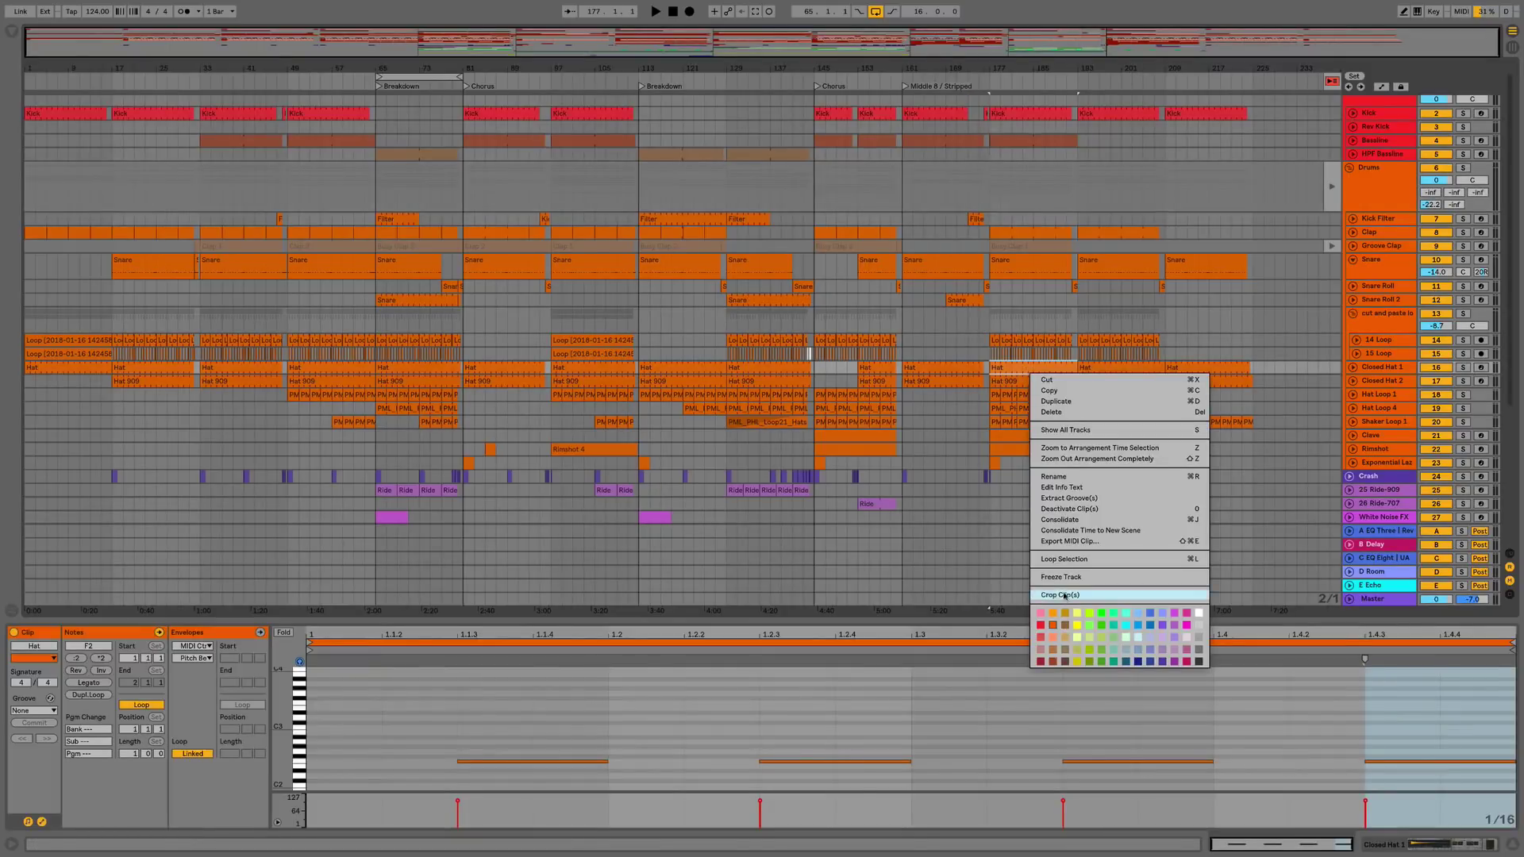
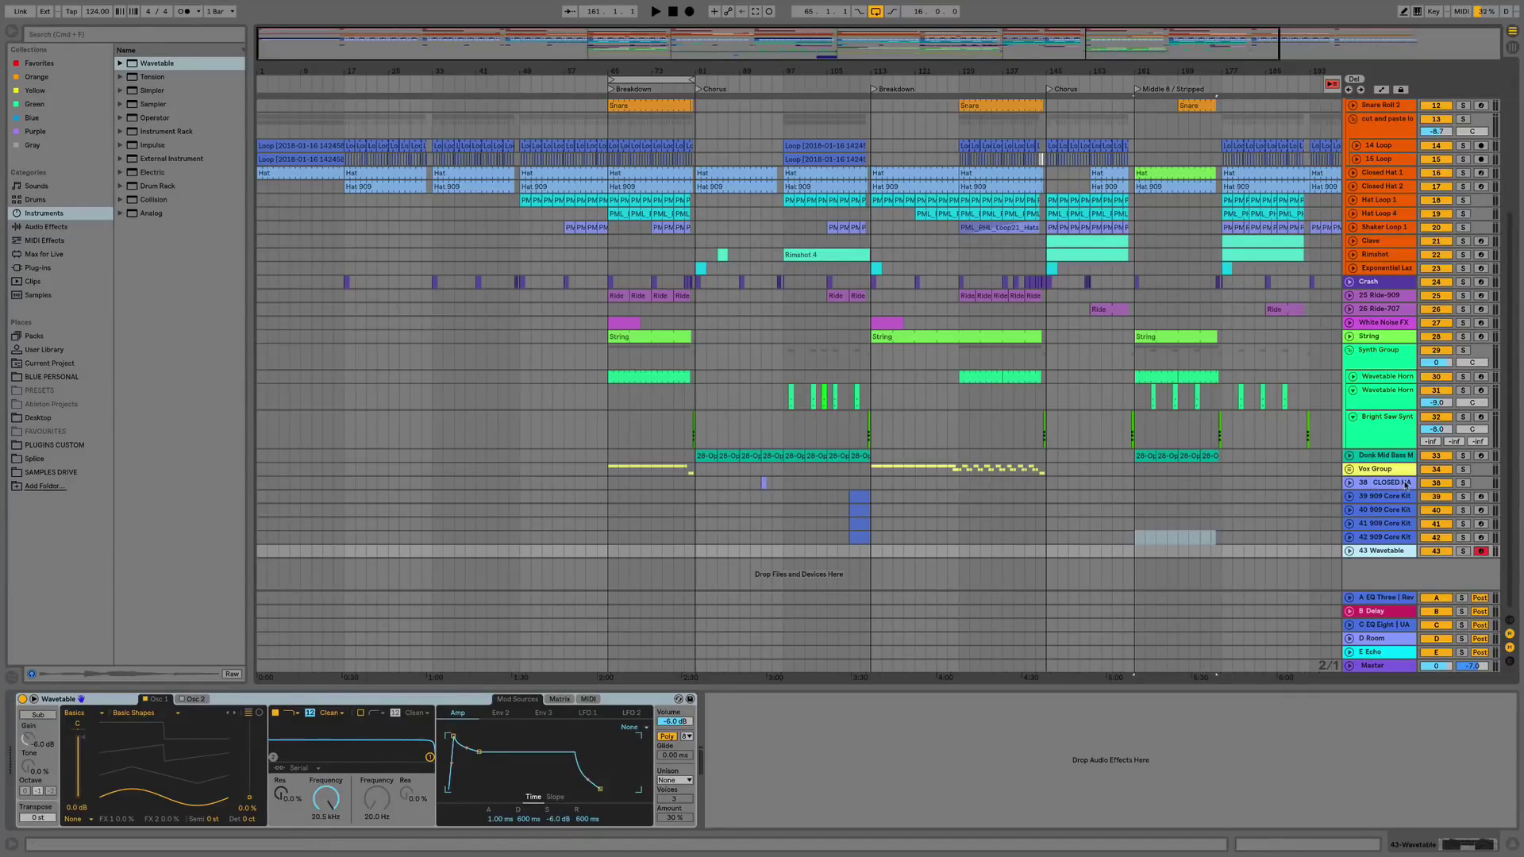
- Add the EQ Eight audio effect to track 38, the closed hat audio track
{"action": "left_click", "coordinate": [1405, 483]}
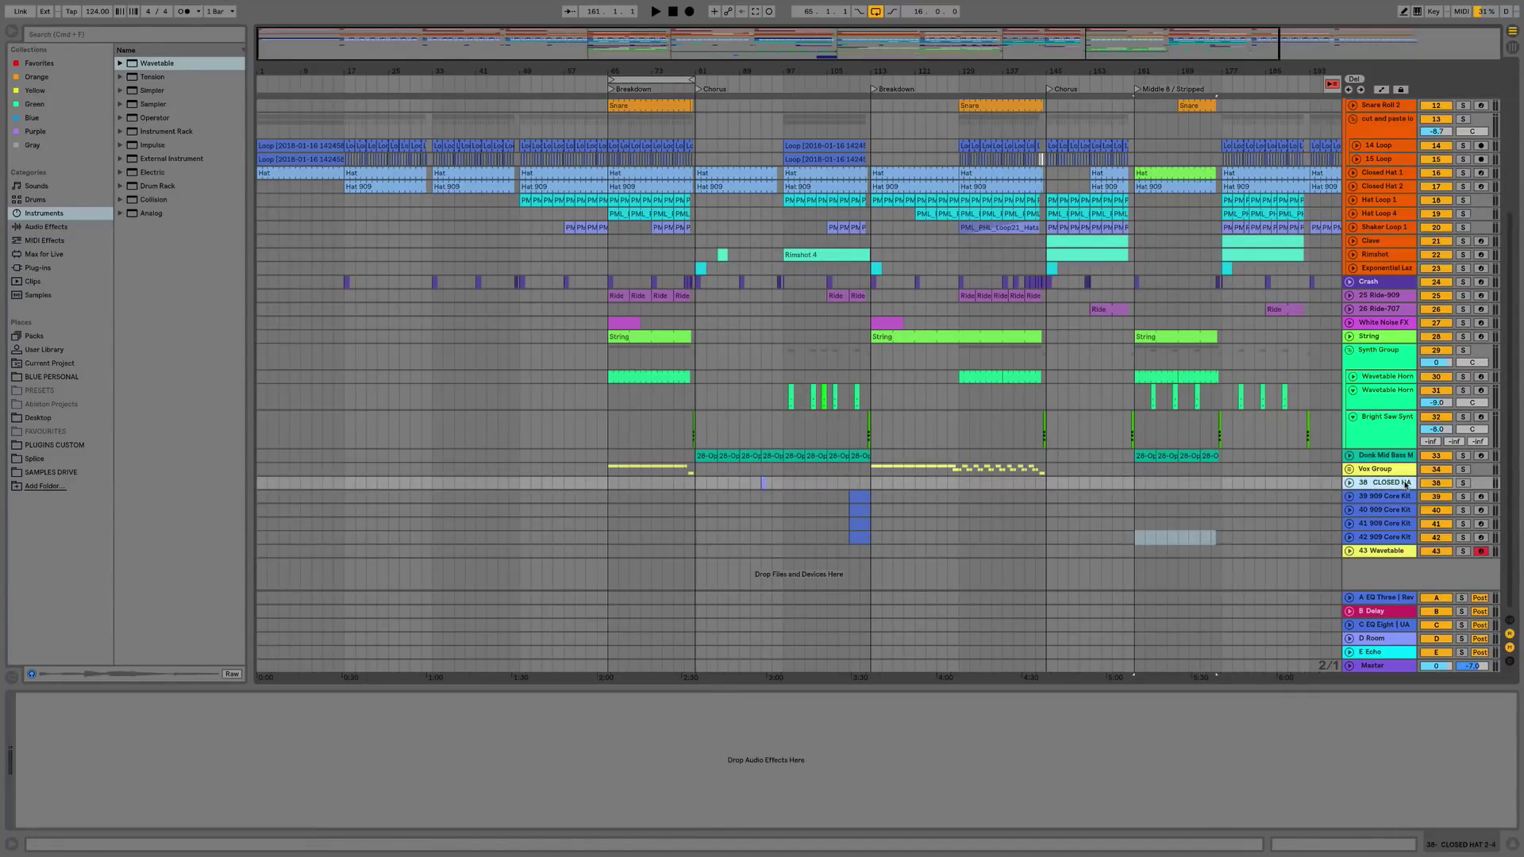
{"action": "left_click", "coordinate": [44, 227]}
{"action": "left_click_drag", "start_coordinate": [157, 230], "coordinate": [773, 484]}
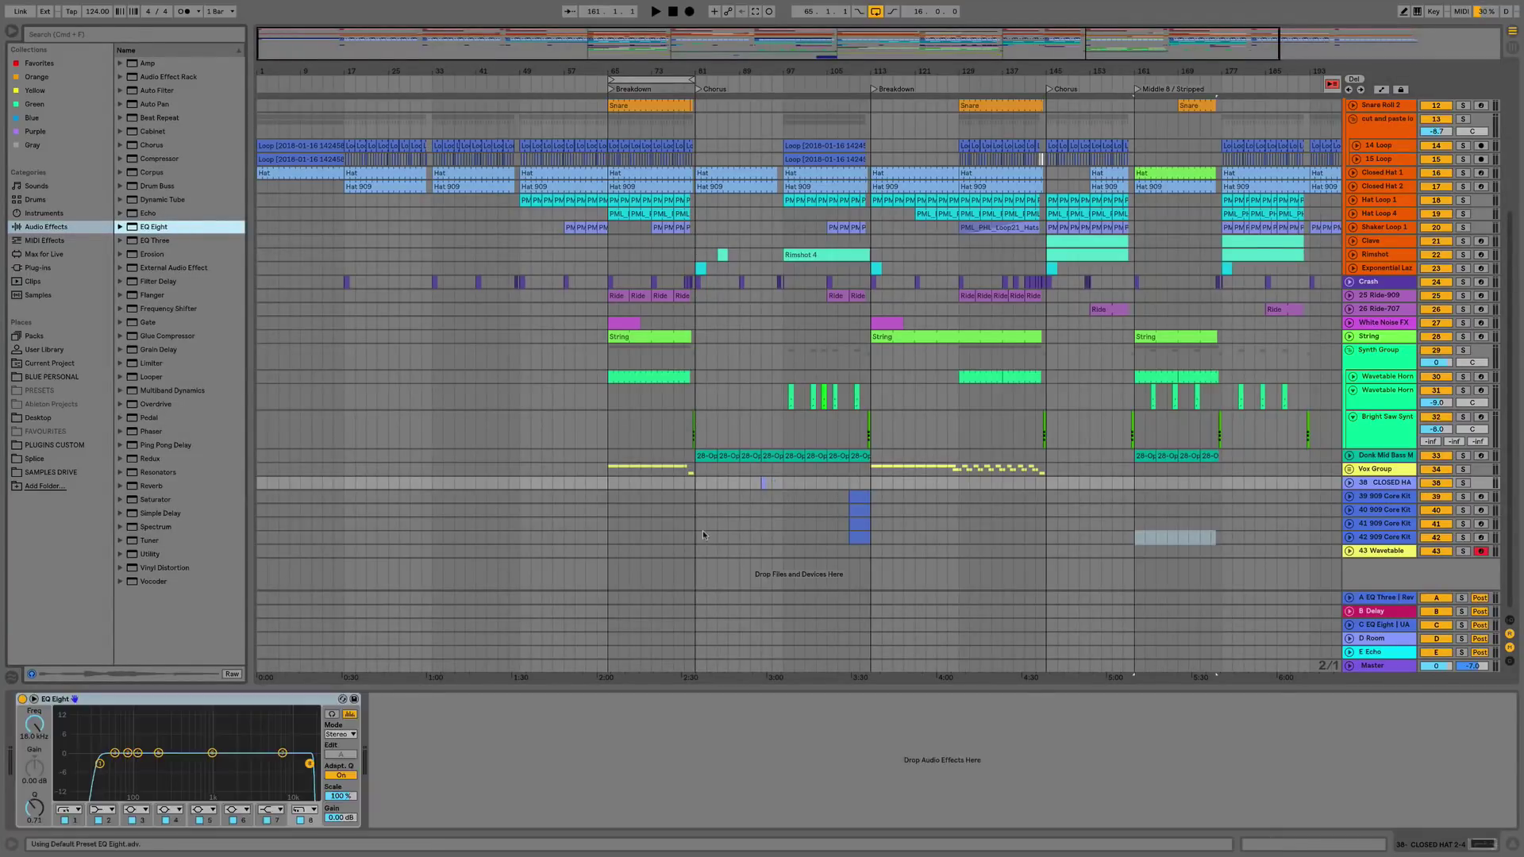
- Move the closed hat clip from track 38 to a new track below 43 Wavetable, keeping it at bar 93
{"action": "left_click", "coordinate": [763, 482]}
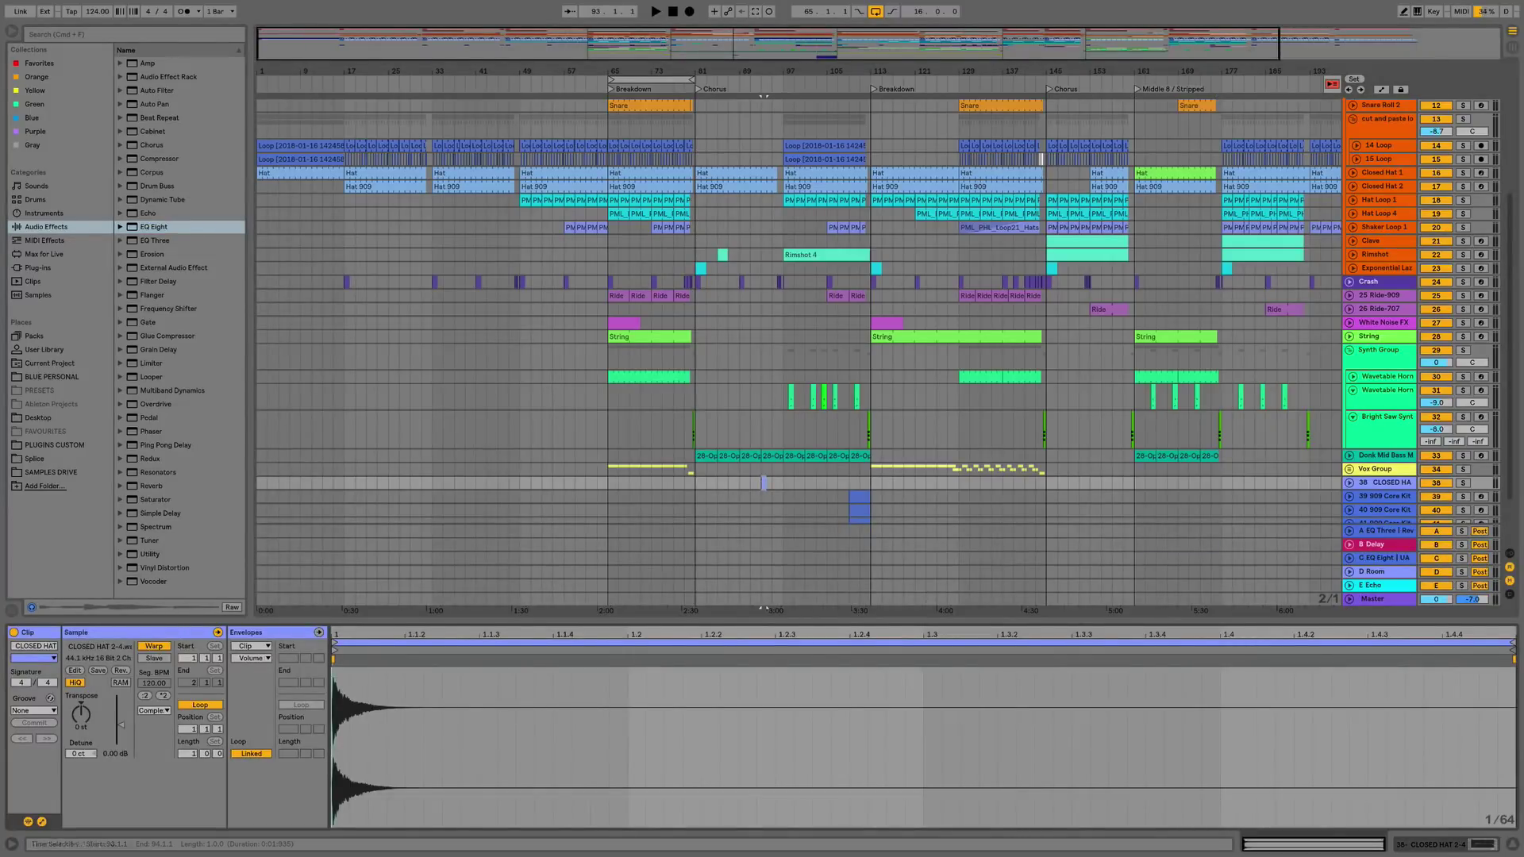
{"action": "scroll", "coordinate": [732, 482], "scroll_direction": "down", "scroll_amount": 2}
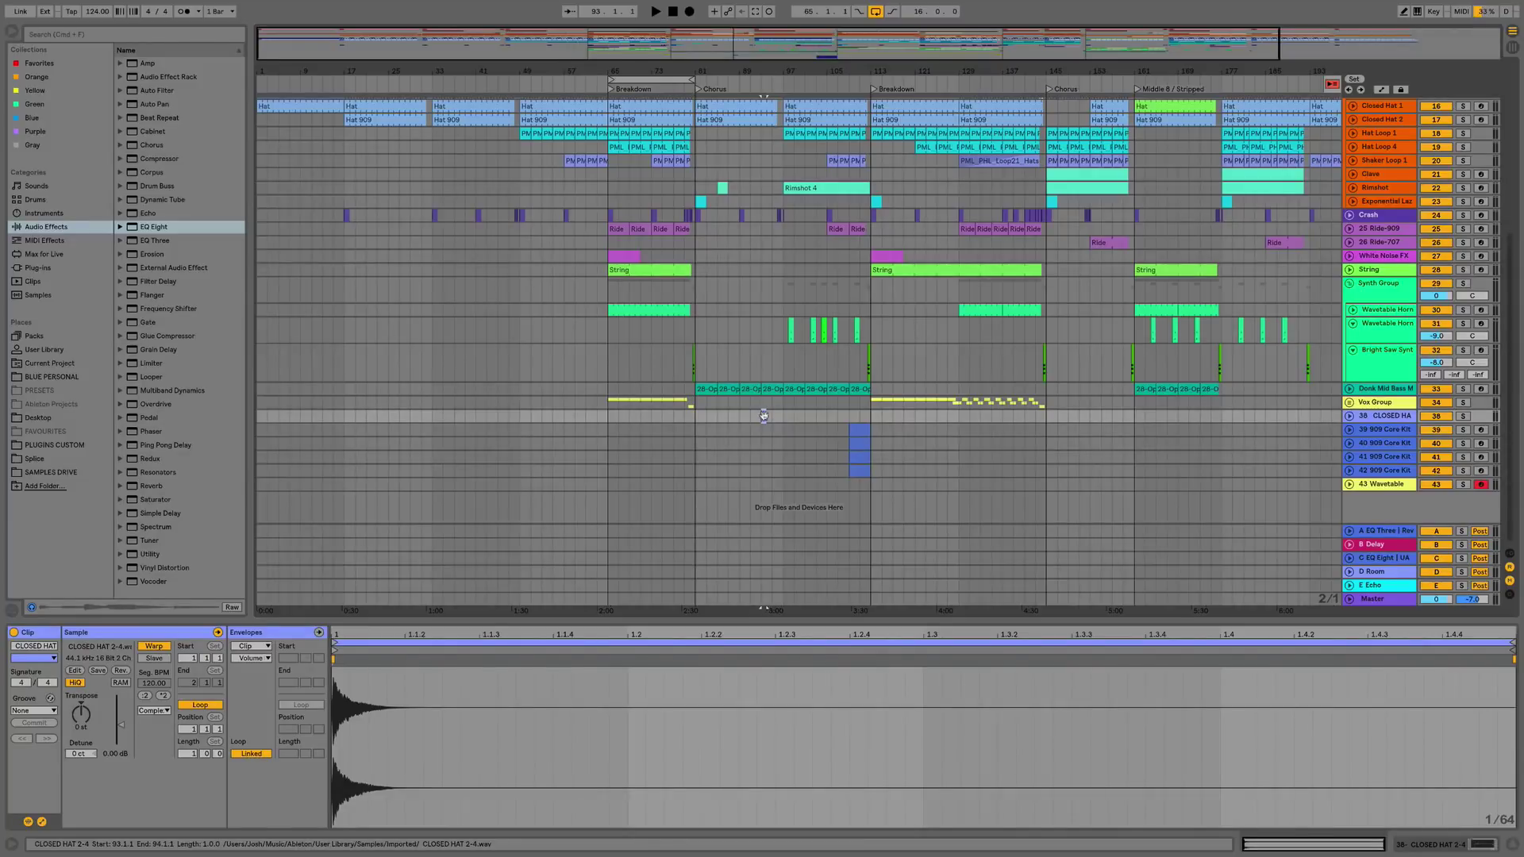
{"action": "left_click", "coordinate": [763, 486]}
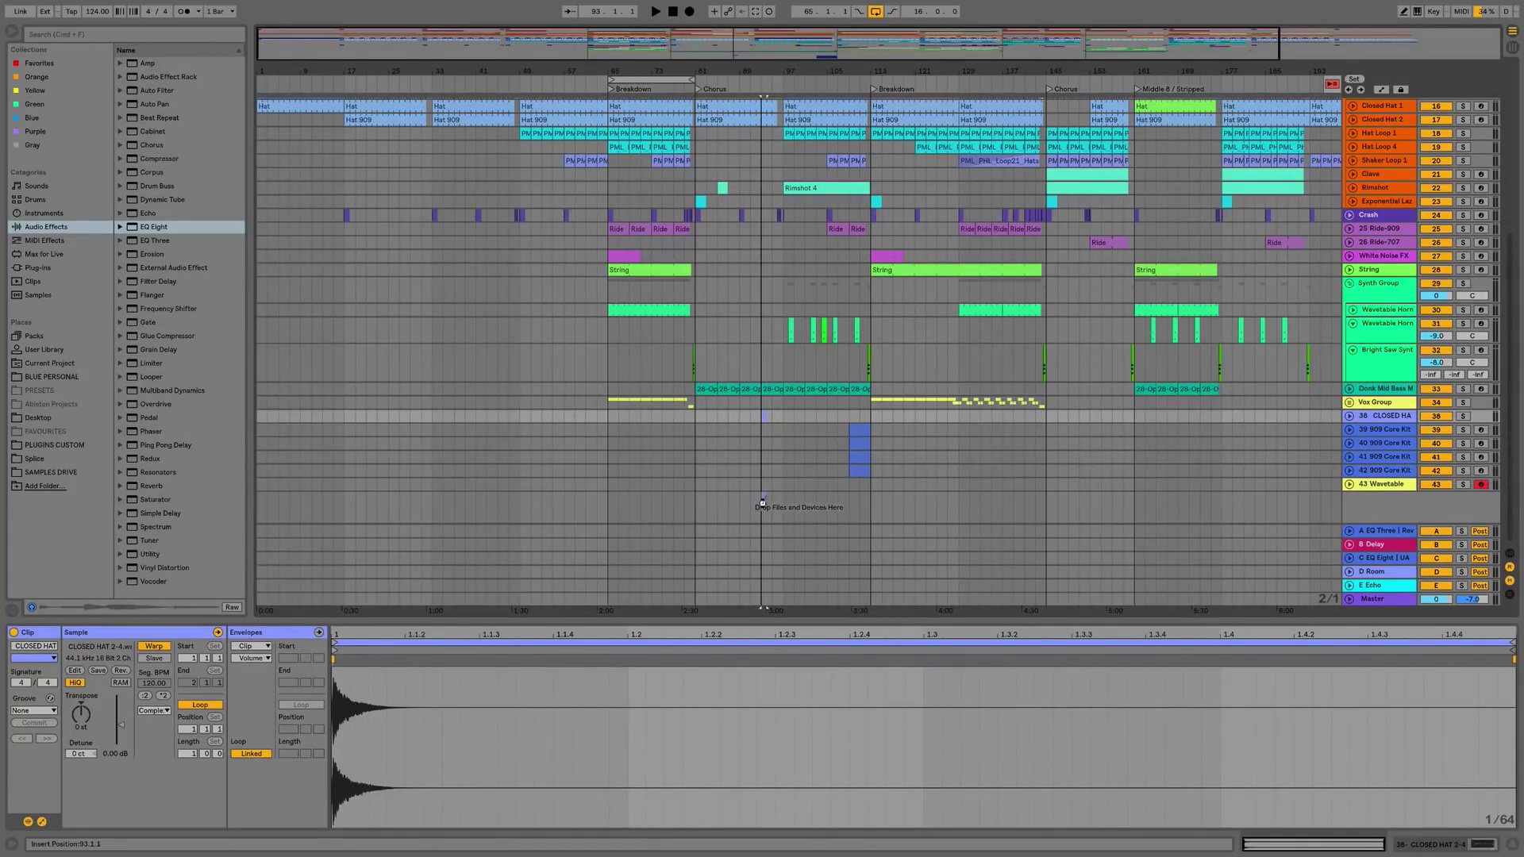
{"action": "left_click_drag", "start_coordinate": [763, 502], "coordinate": [762, 502]}
{"action": "left_click", "coordinate": [1393, 502]}
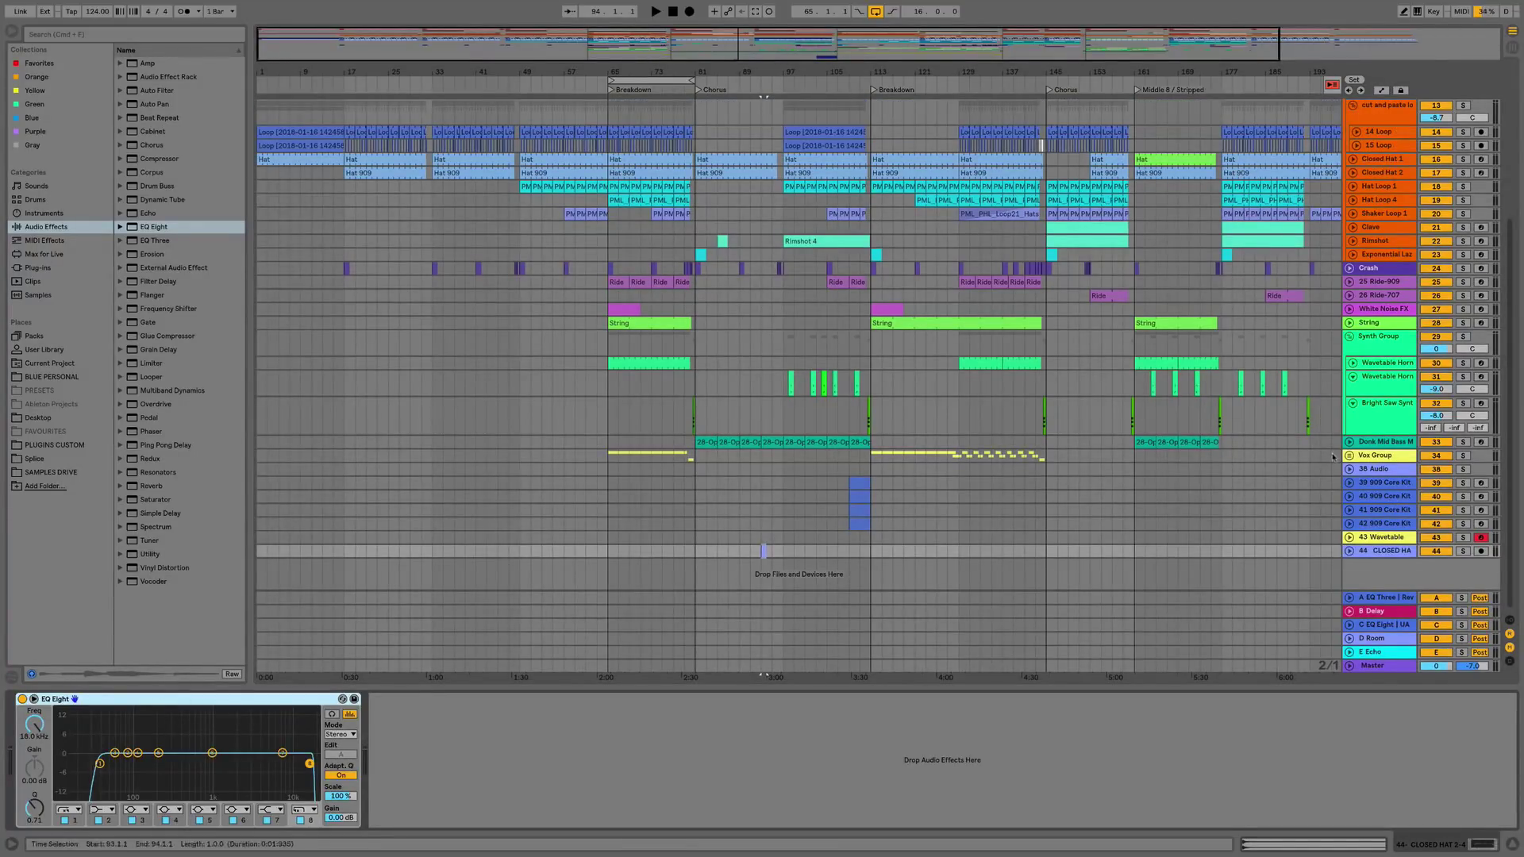
- Compare the devices on tracks 38 and 44, and move the closed hat clip back to track 38 at bar 93
{"action": "left_click", "coordinate": [1375, 469]}
{"action": "left_click", "coordinate": [1375, 551]}
{"action": "left_click", "coordinate": [1371, 469]}
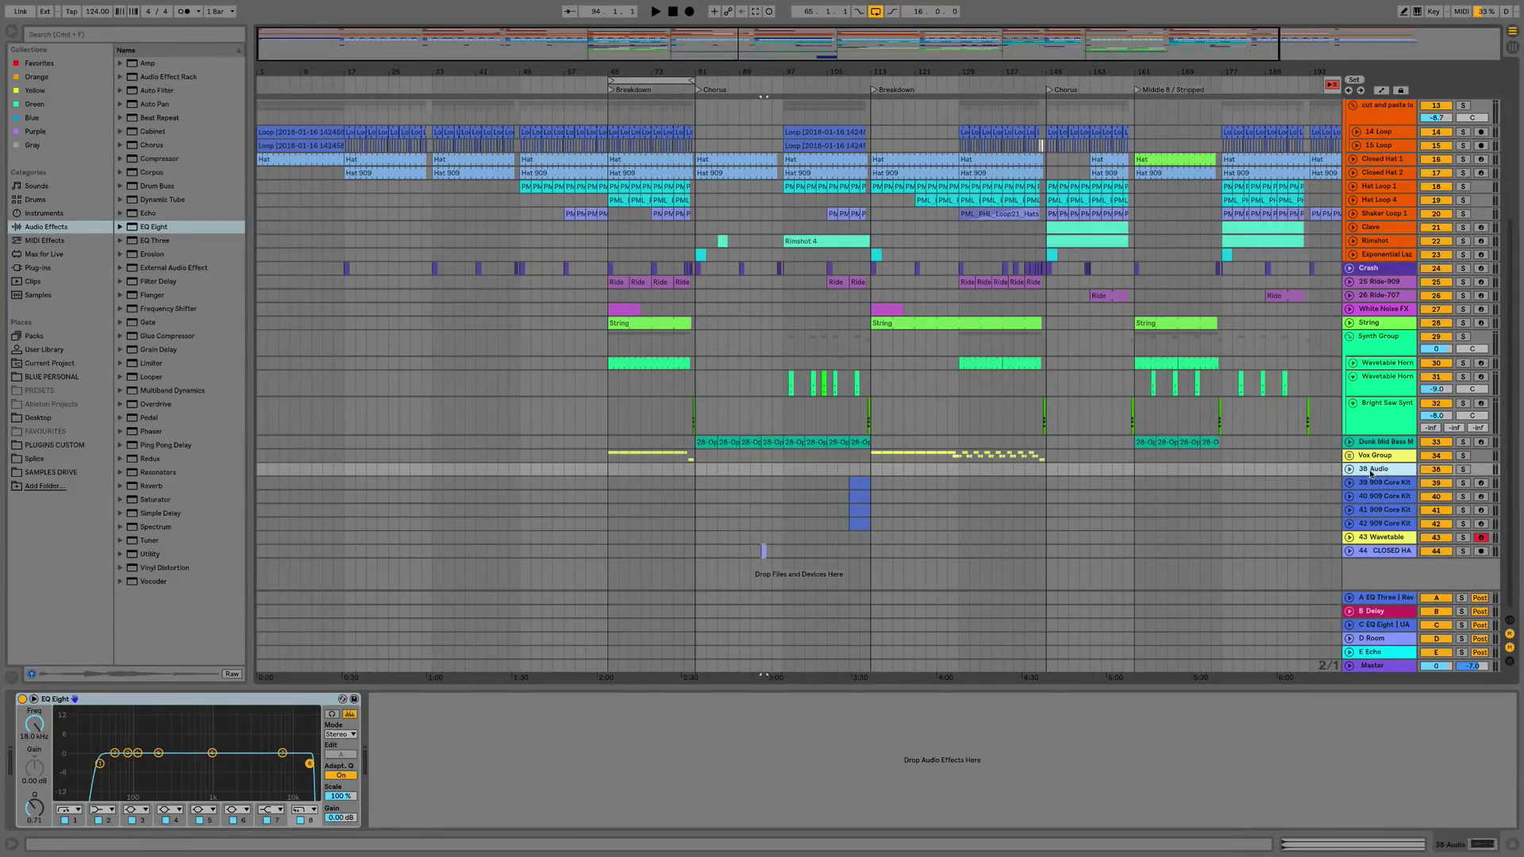
{"action": "left_click", "coordinate": [1371, 470]}
{"action": "left_click", "coordinate": [762, 547]}
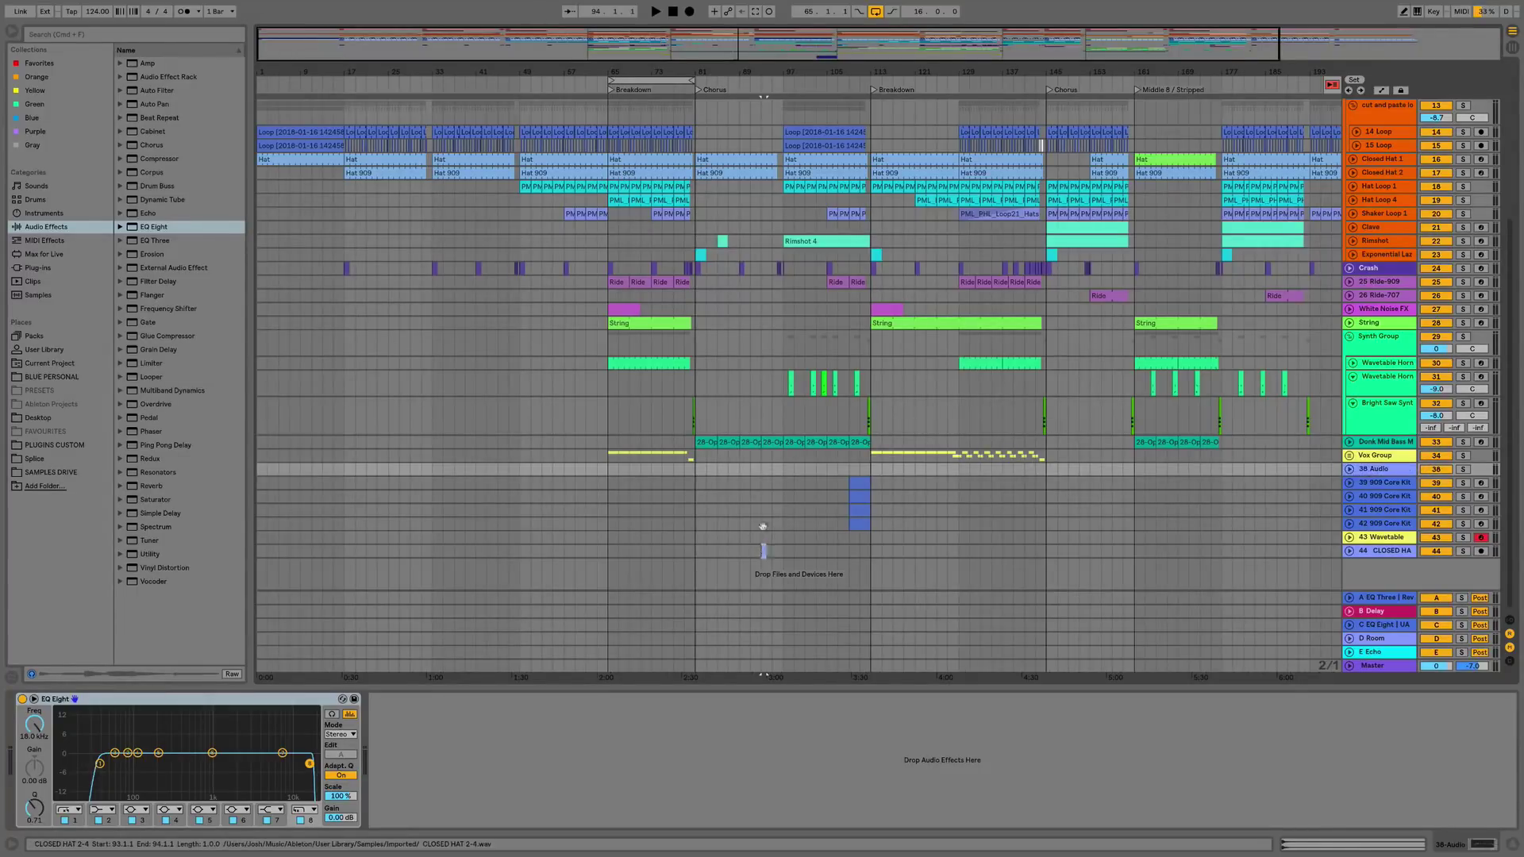
{"action": "left_click_drag", "start_coordinate": [764, 470], "coordinate": [764, 470]}
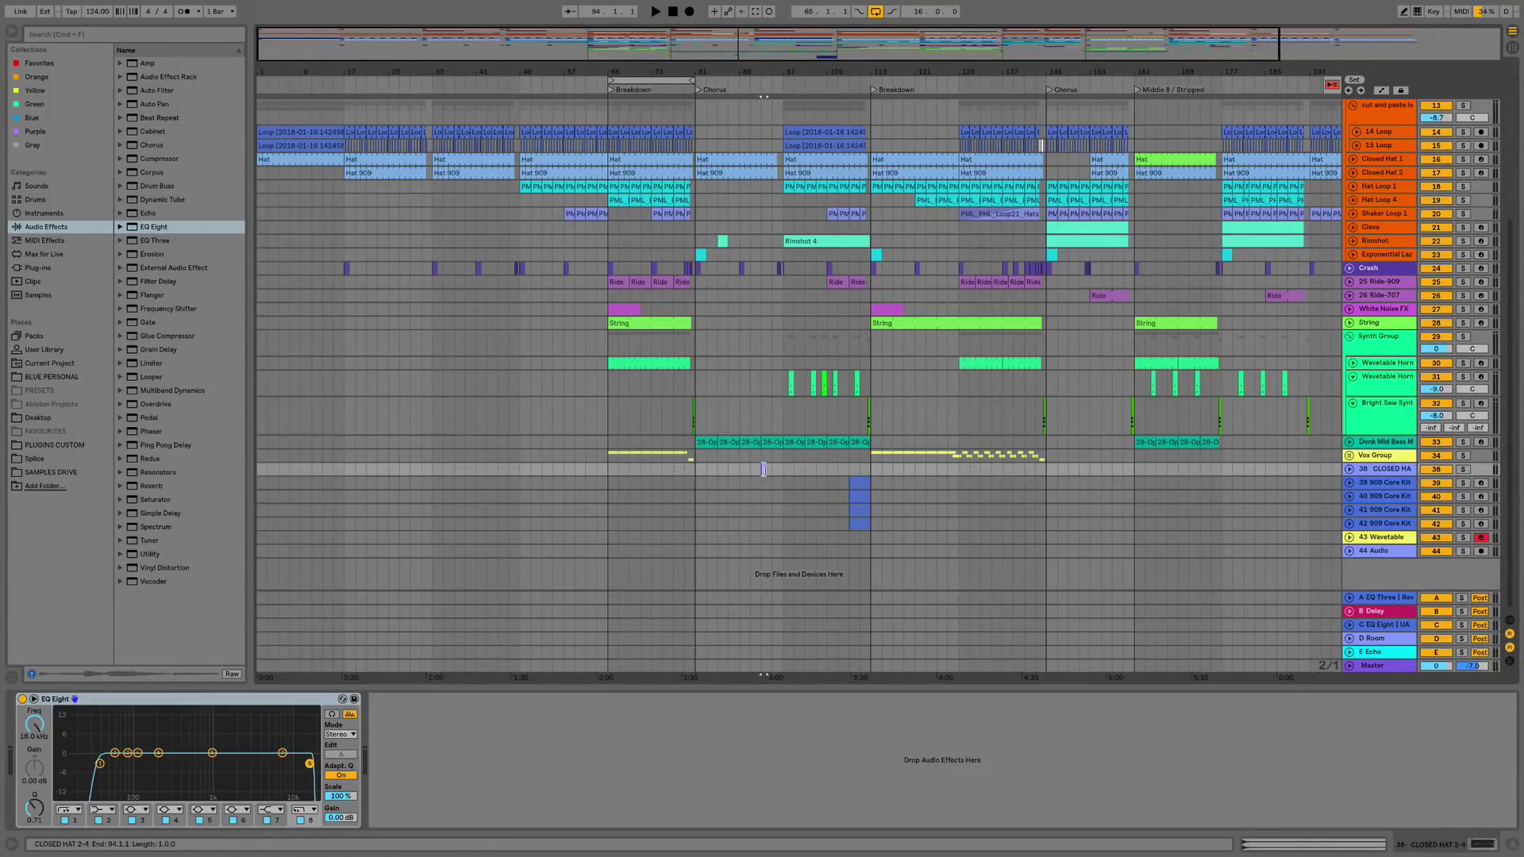
- Copy the closed hat clip to track 44 at bar 91 and to a new track at bar 99, and compare the tracks' devices
{"action": "left_click", "coordinate": [751, 555]}
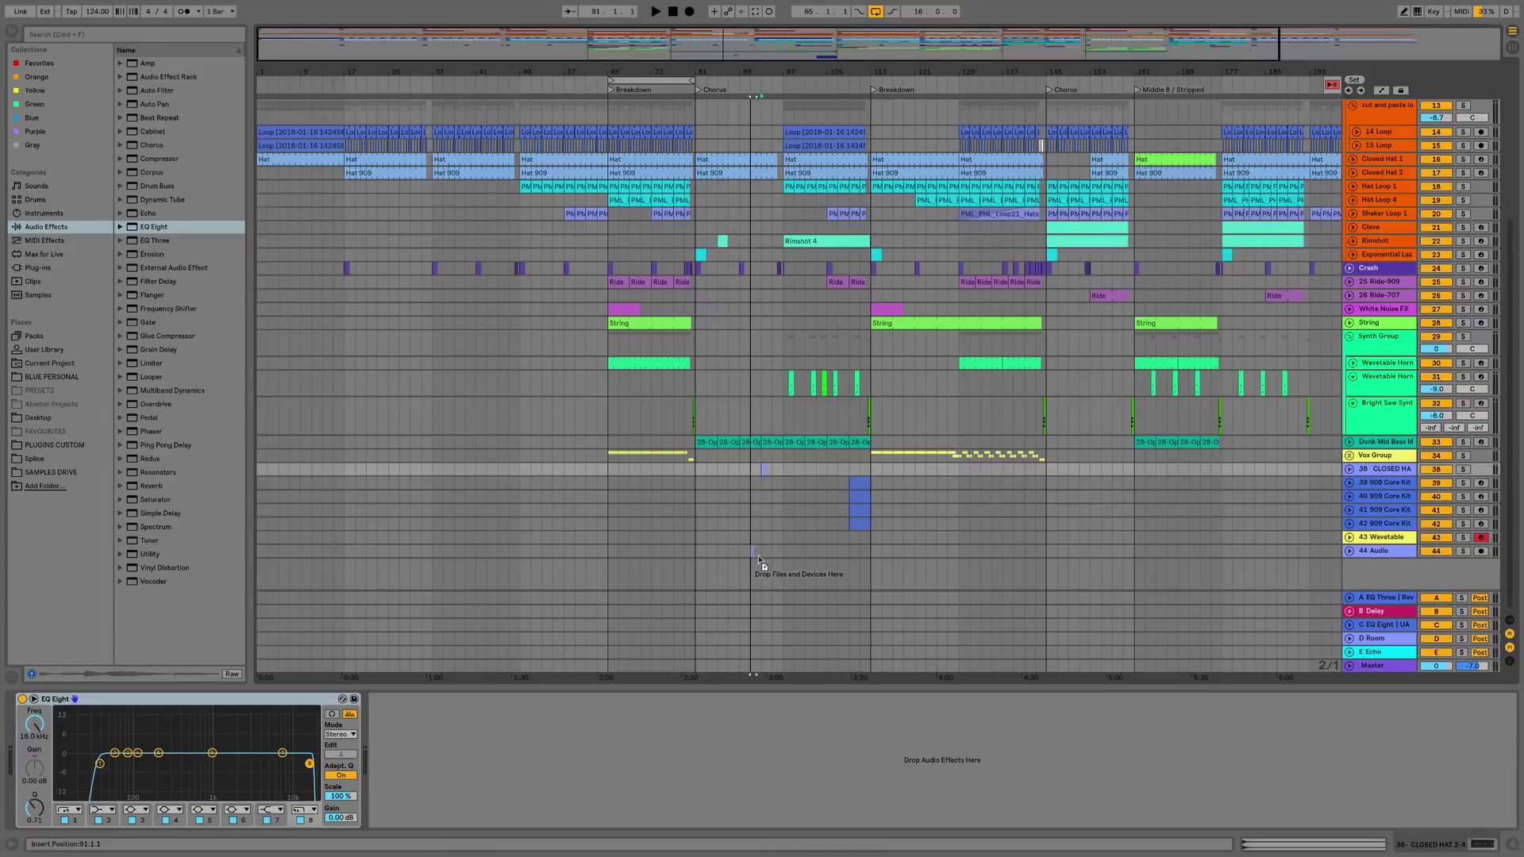
{"action": "left_click_drag", "start_coordinate": [759, 560], "coordinate": [753, 550]}
{"action": "left_click", "coordinate": [794, 566]}
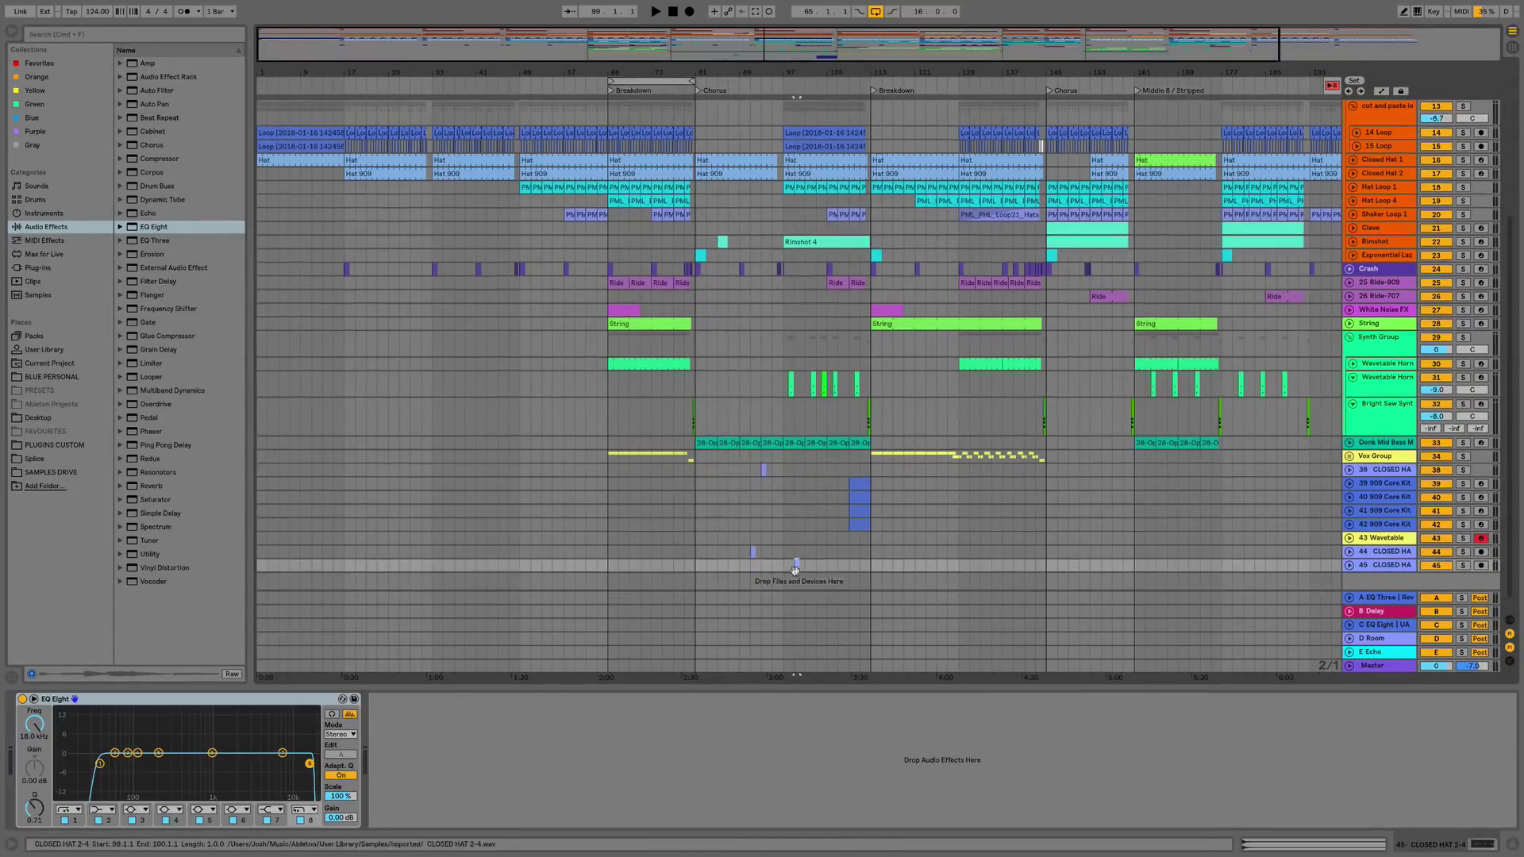
{"action": "key", "text": "super+v"}
{"action": "left_click", "coordinate": [1382, 565]}
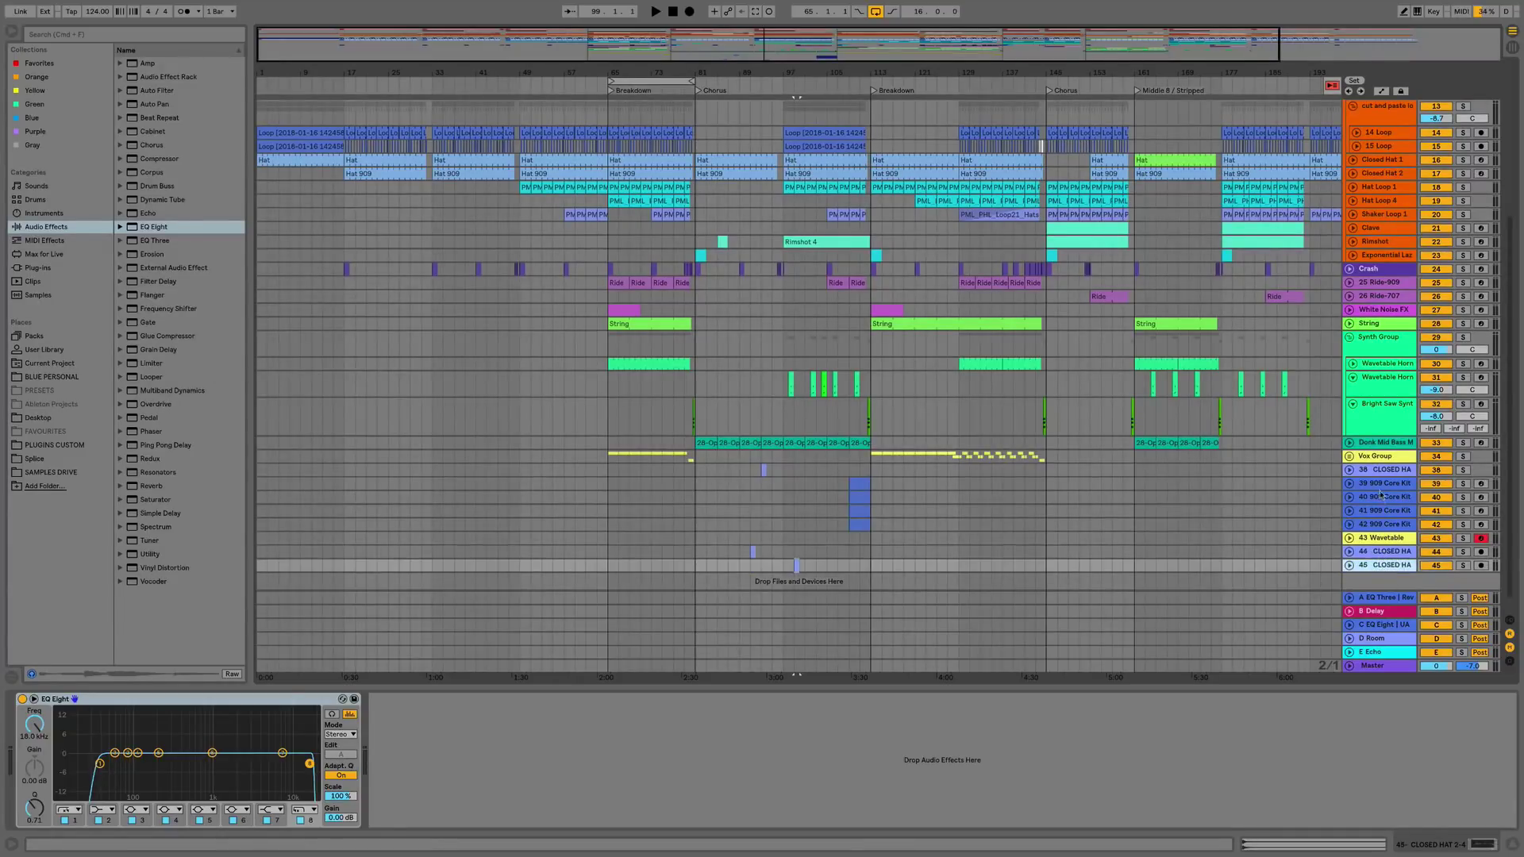
{"action": "left_click", "coordinate": [1382, 470]}
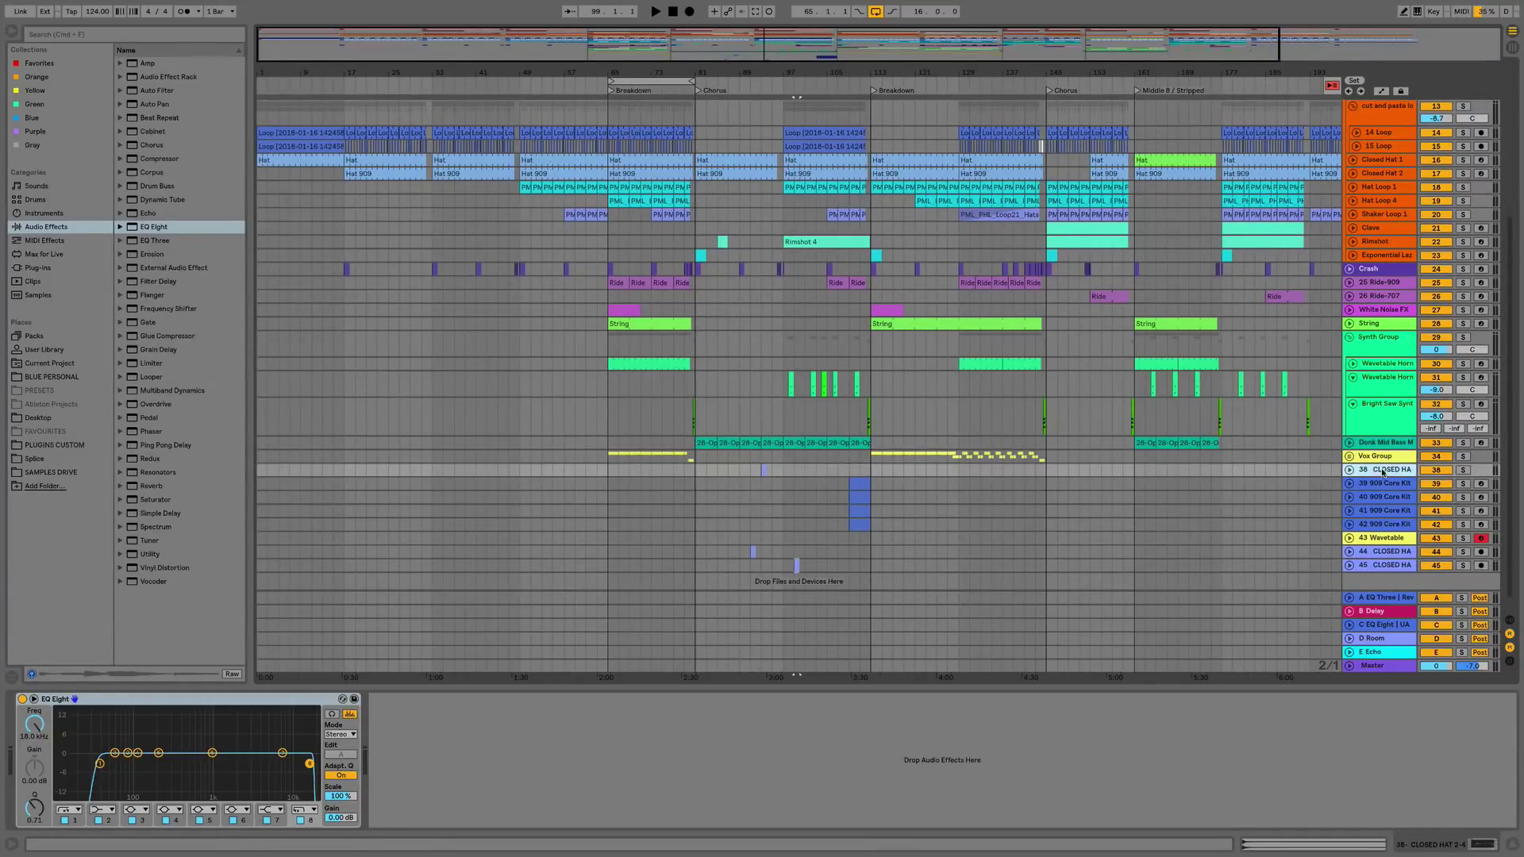
- Delete tracks 40 through 45, from the 40 909 Core Kit track to the last closed hat track
{"action": "left_click", "coordinate": [1381, 567]}
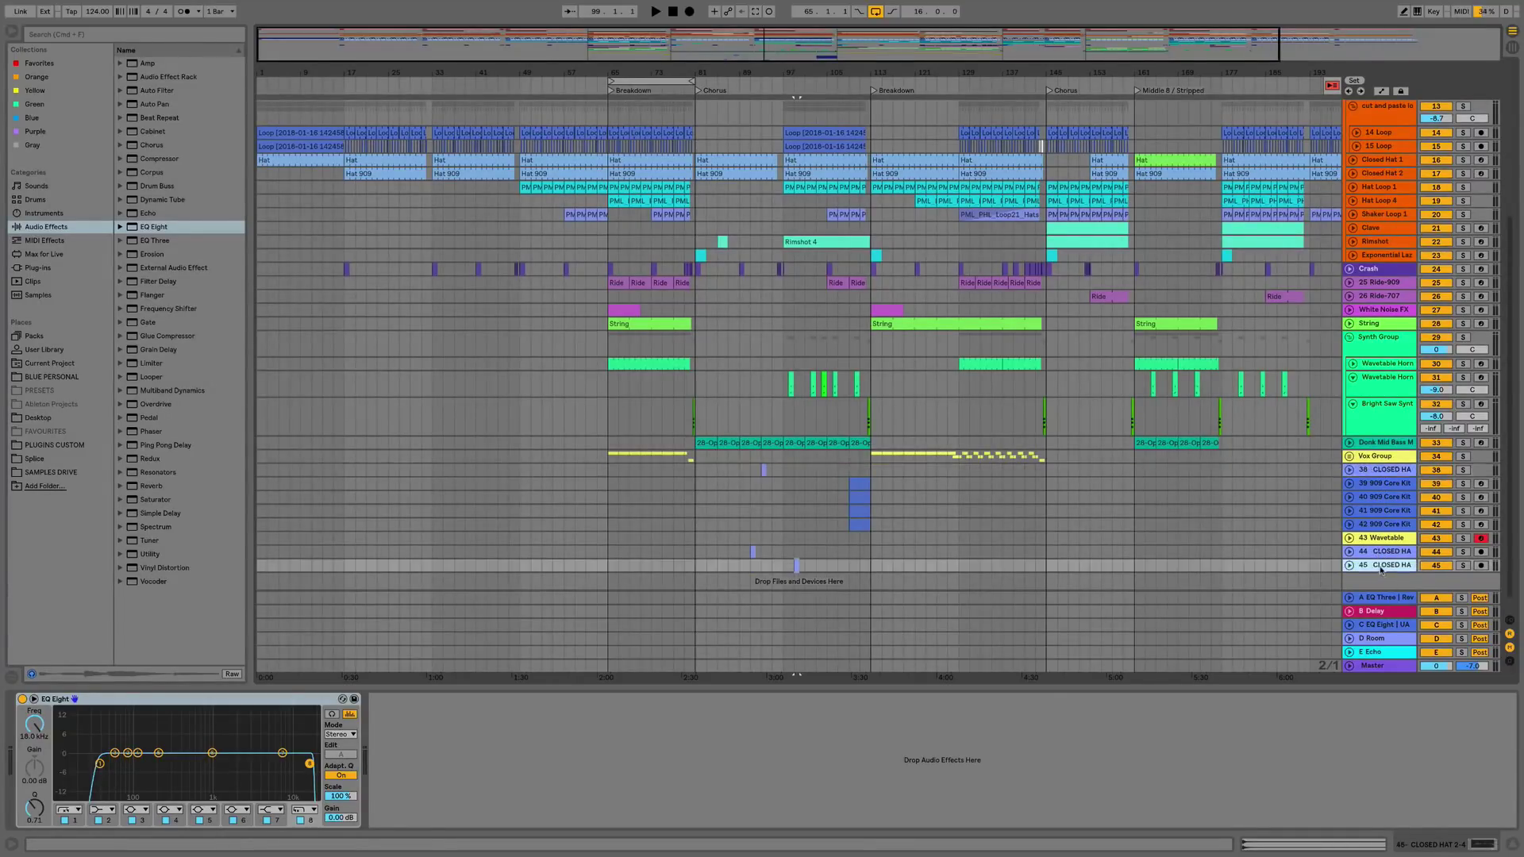
{"action": "left_click", "coordinate": [1375, 498]}
{"action": "key", "text": "Delete"}
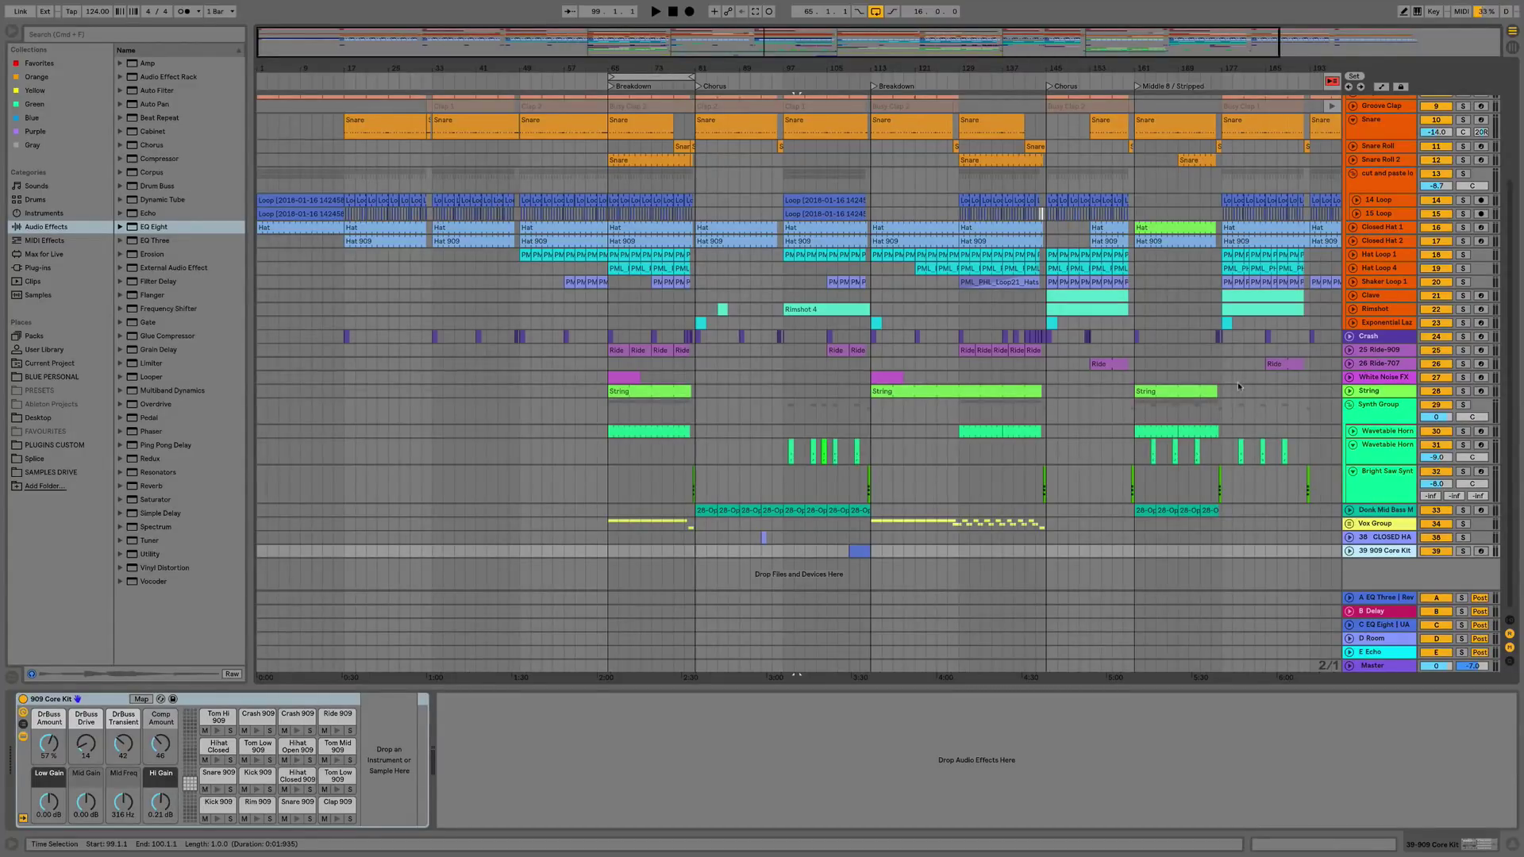
- Play the song from the Breakdown at bar 65 and show the Session View mixer
{"action": "scroll", "coordinate": [1238, 387], "scroll_direction": "right", "scroll_amount": 3}
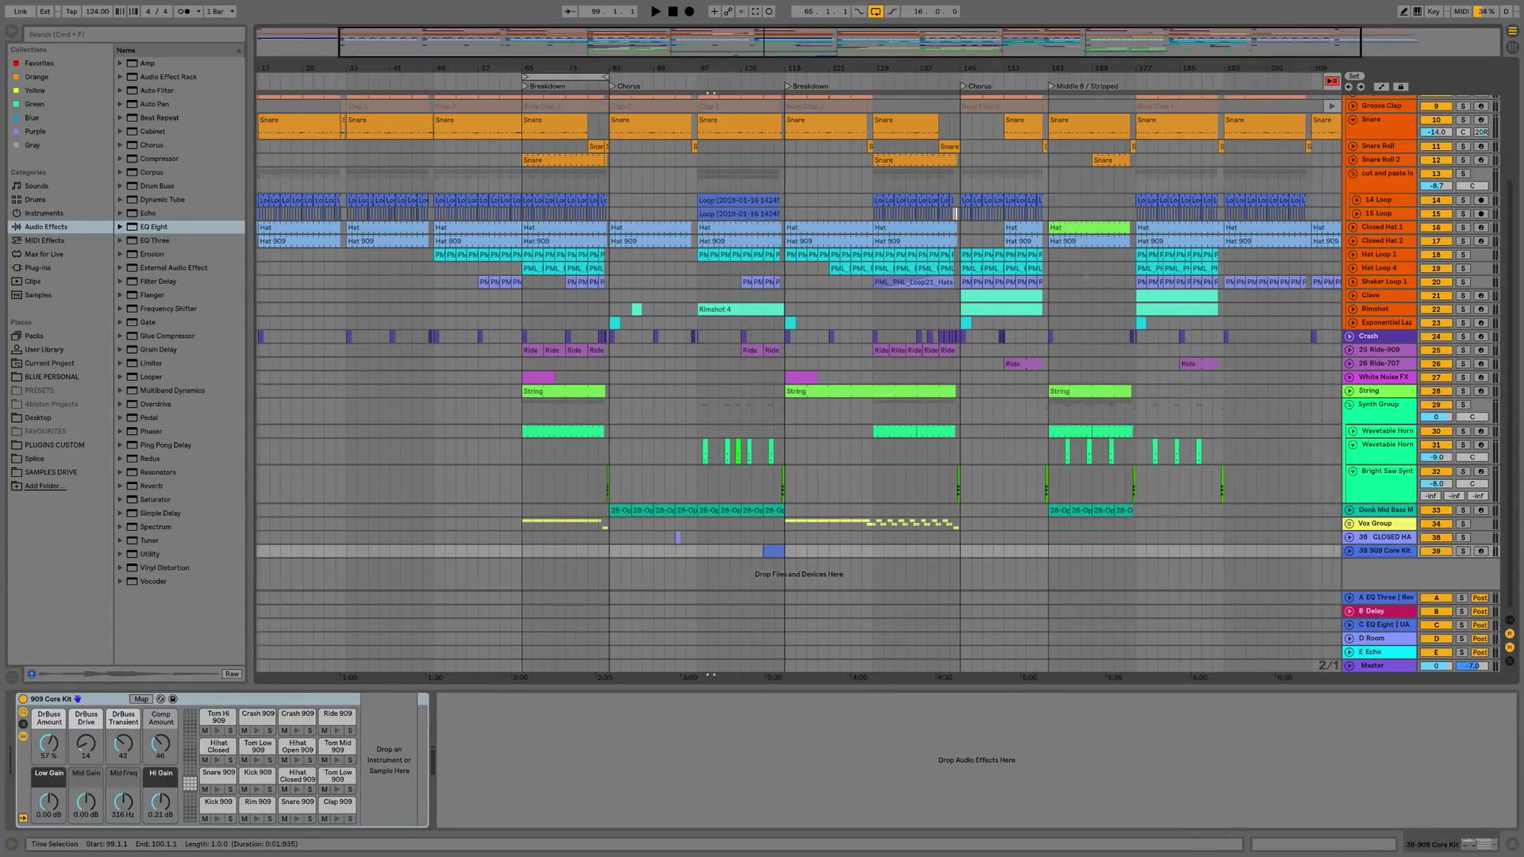
{"action": "left_click", "coordinate": [522, 185]}
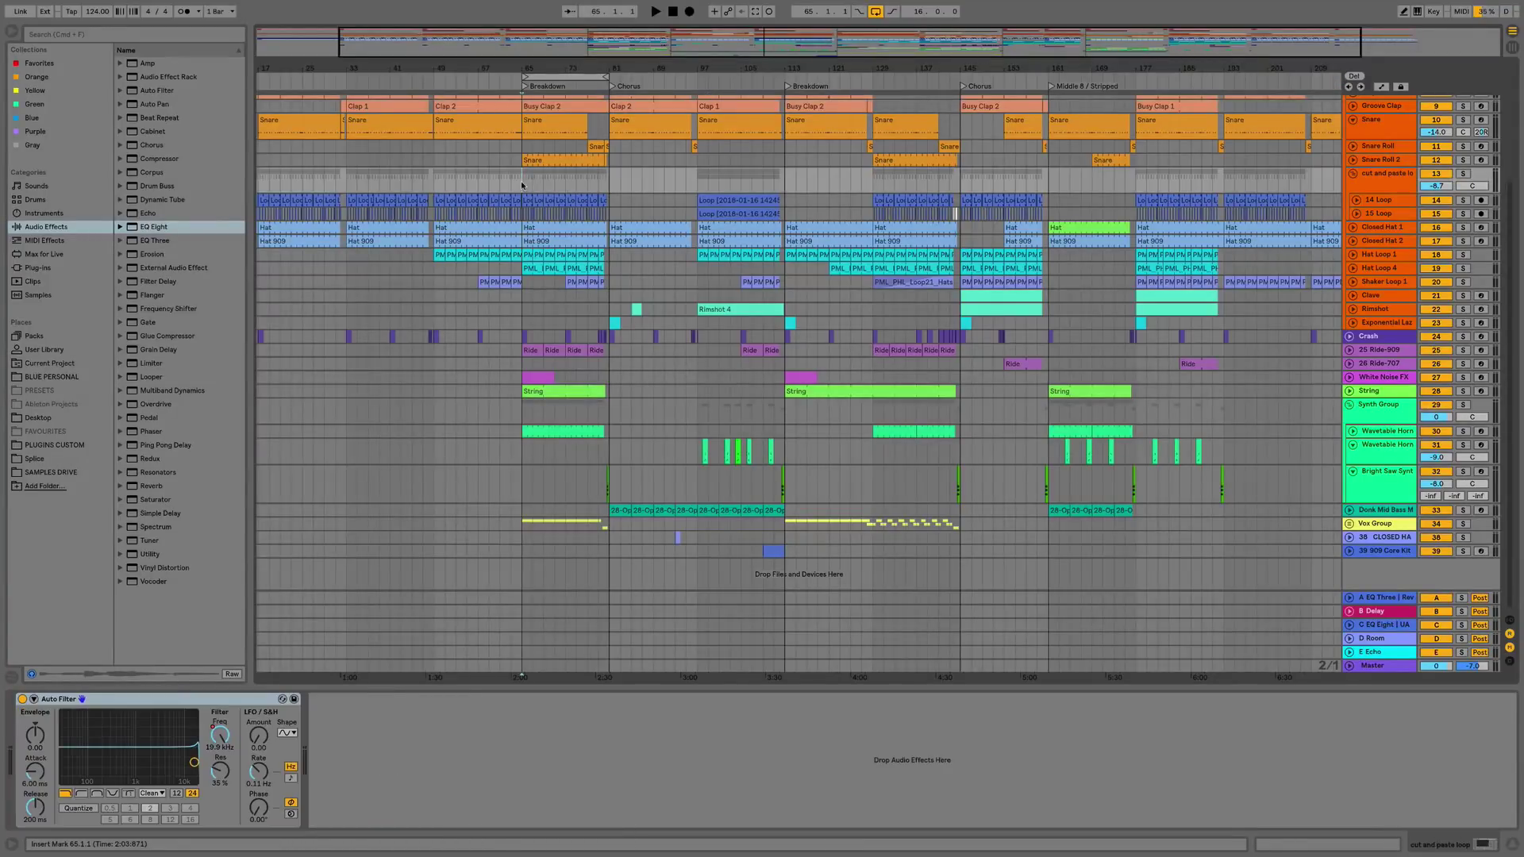
{"action": "key", "text": "space"}
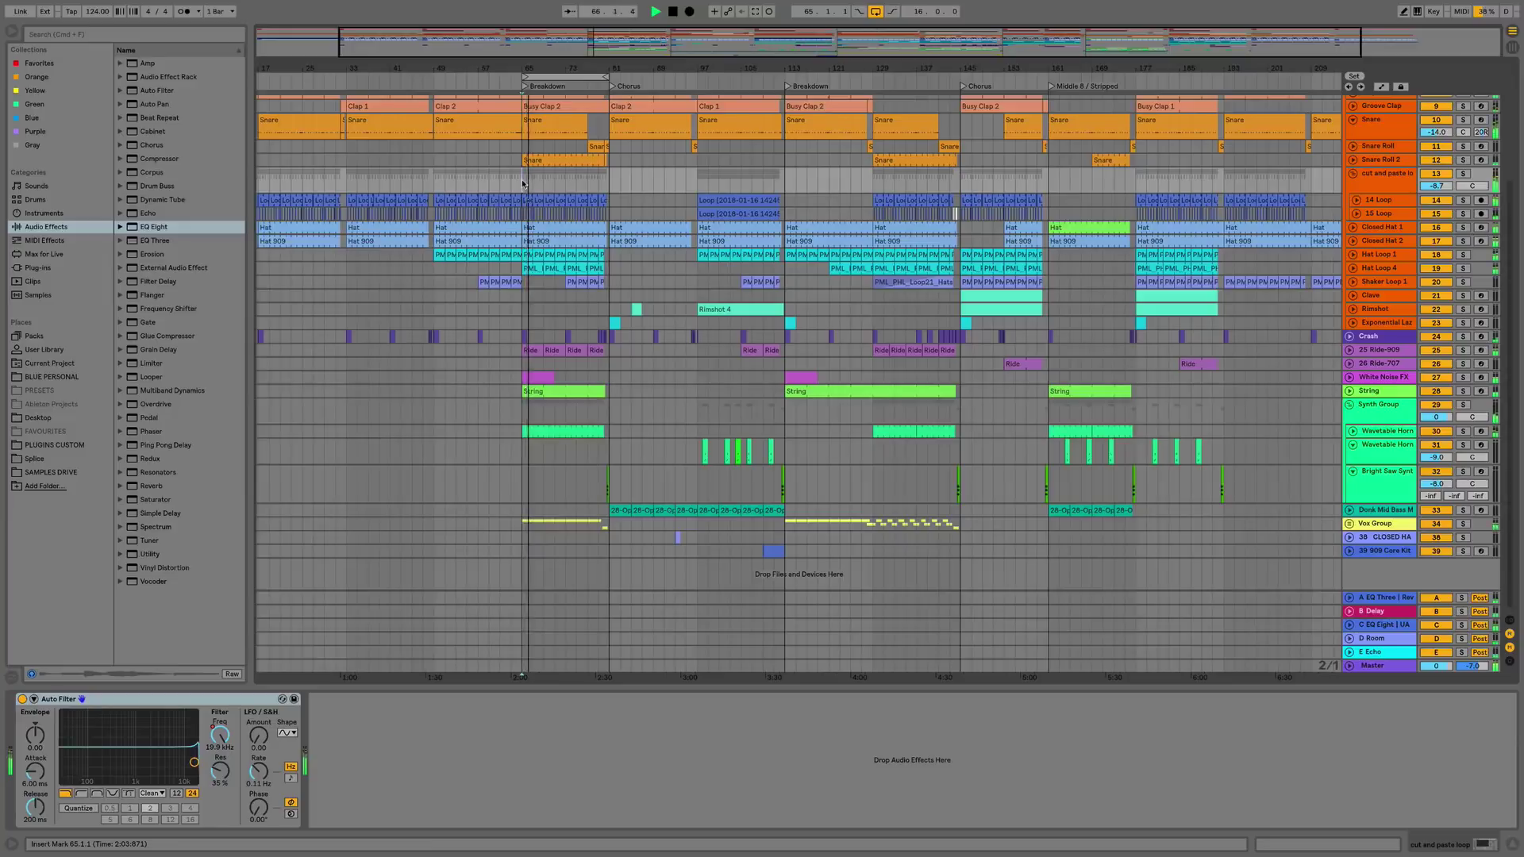
{"action": "key", "text": "Tab"}
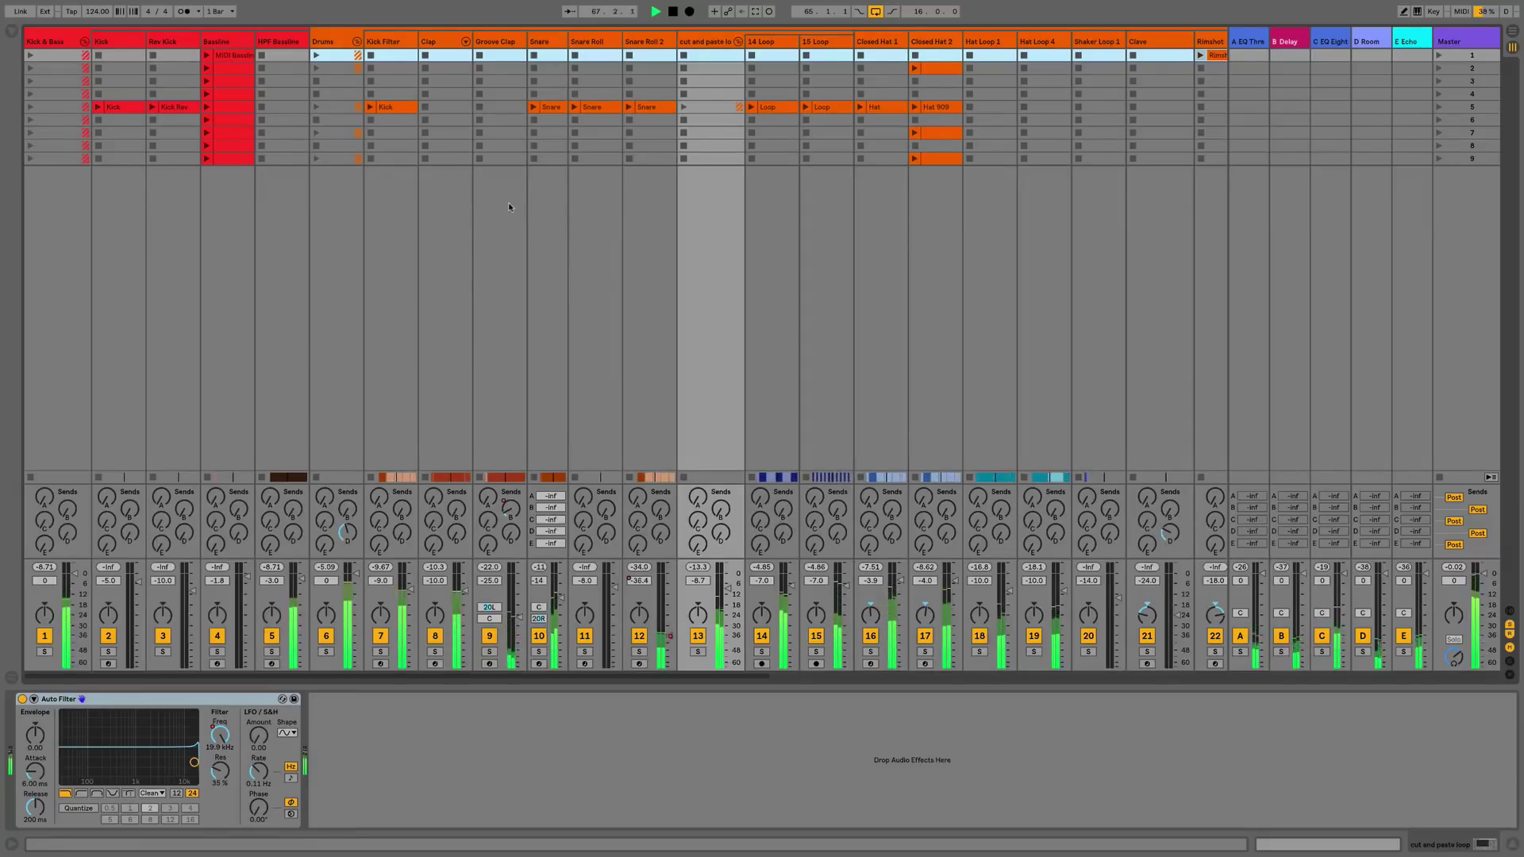
{"action": "scroll", "coordinate": [480, 340], "scroll_direction": "right", "scroll_amount": 3}
{"action": "scroll", "coordinate": [478, 345], "scroll_direction": "left", "scroll_amount": 3}
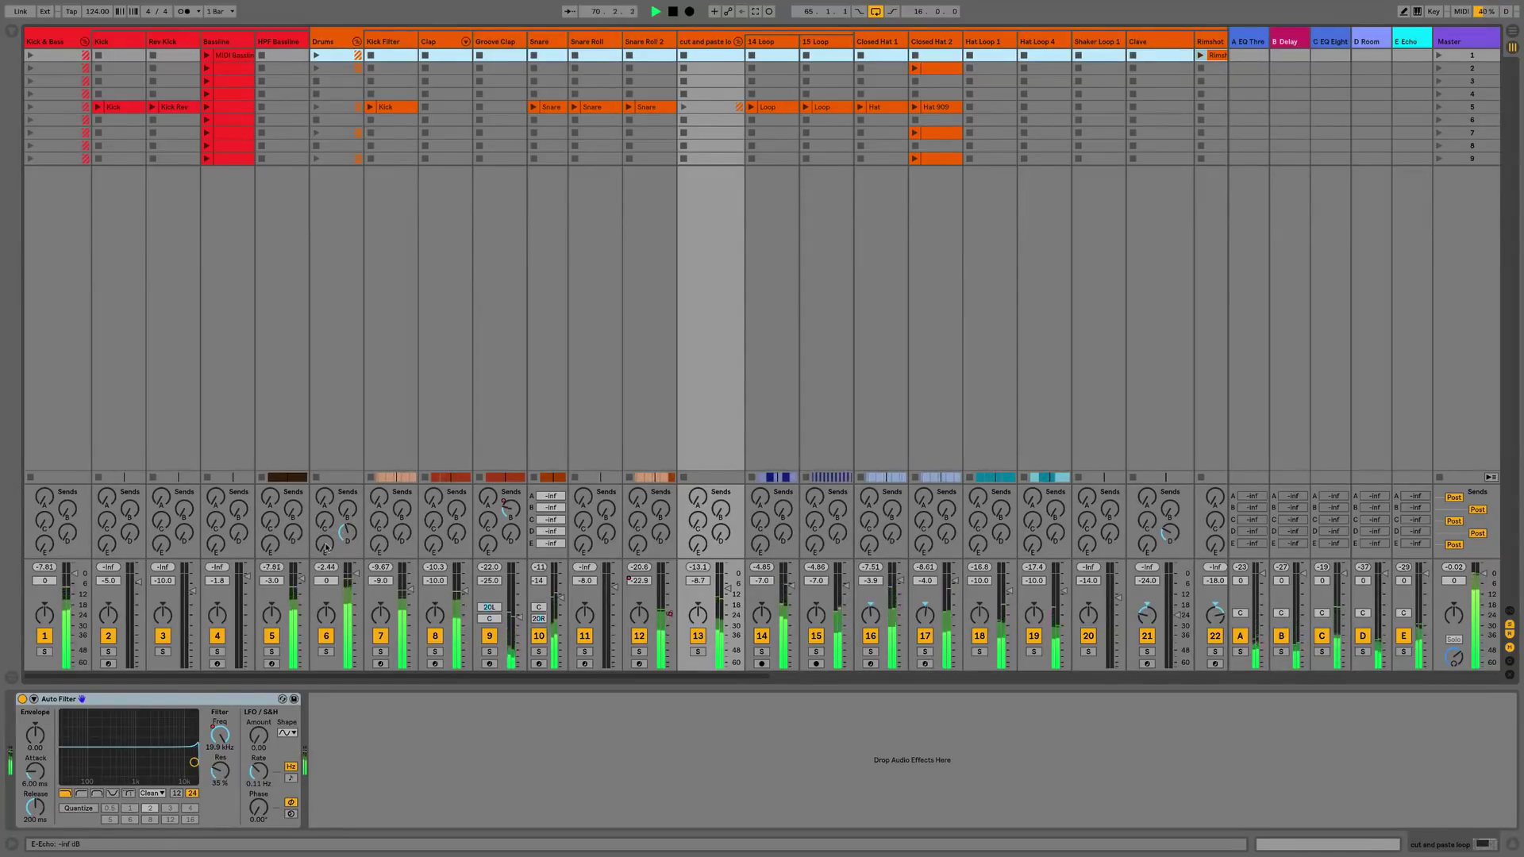
- Raise several send levels on the Drums group and return them to their defaults
{"action": "left_click_drag", "start_coordinate": [323, 548], "coordinate": [347, 512]}
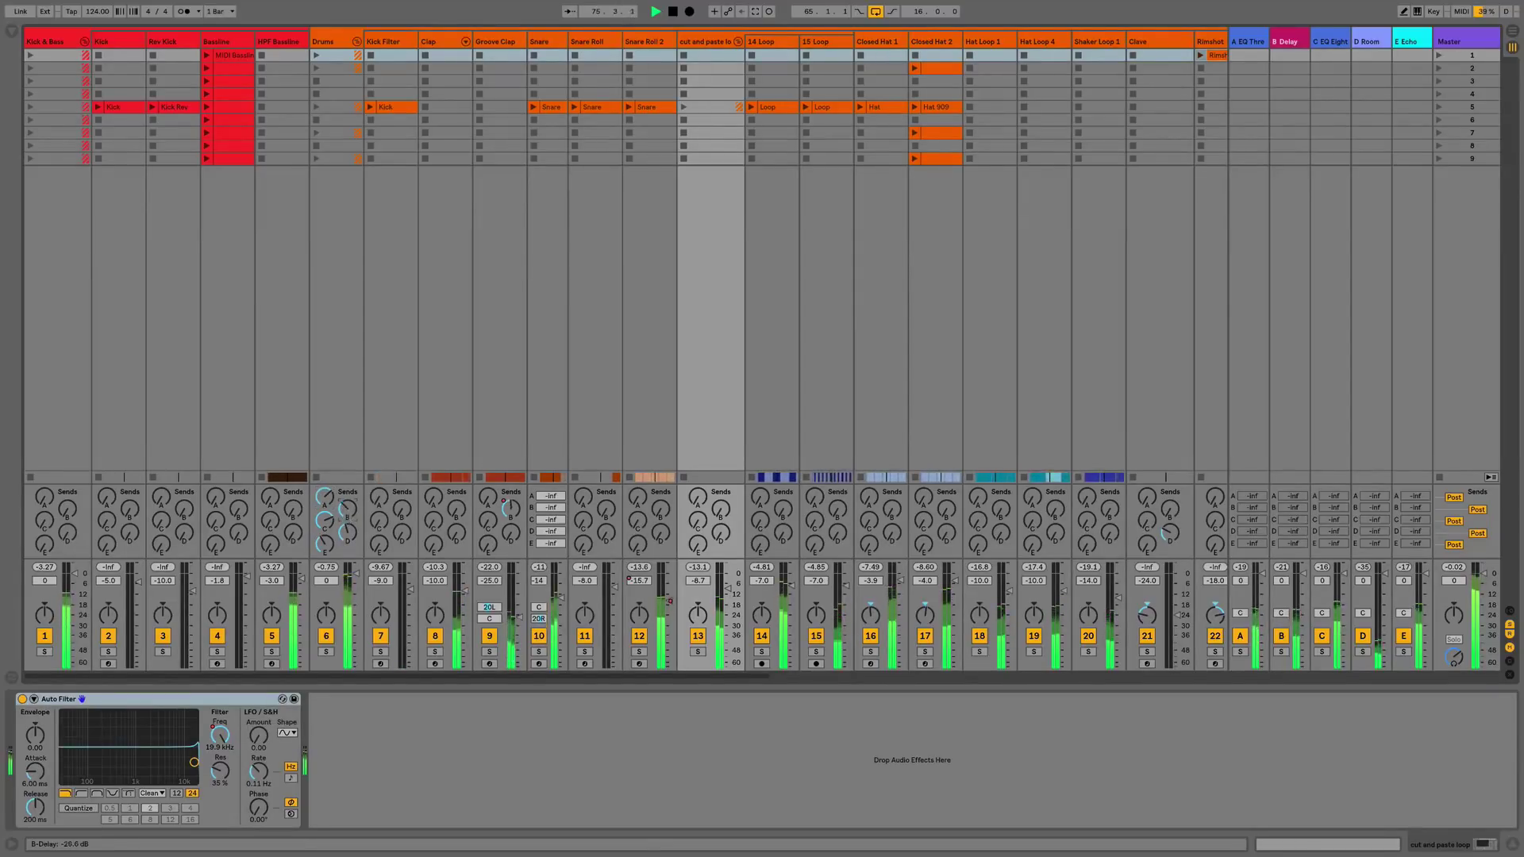
{"action": "right_click", "coordinate": [325, 496]}
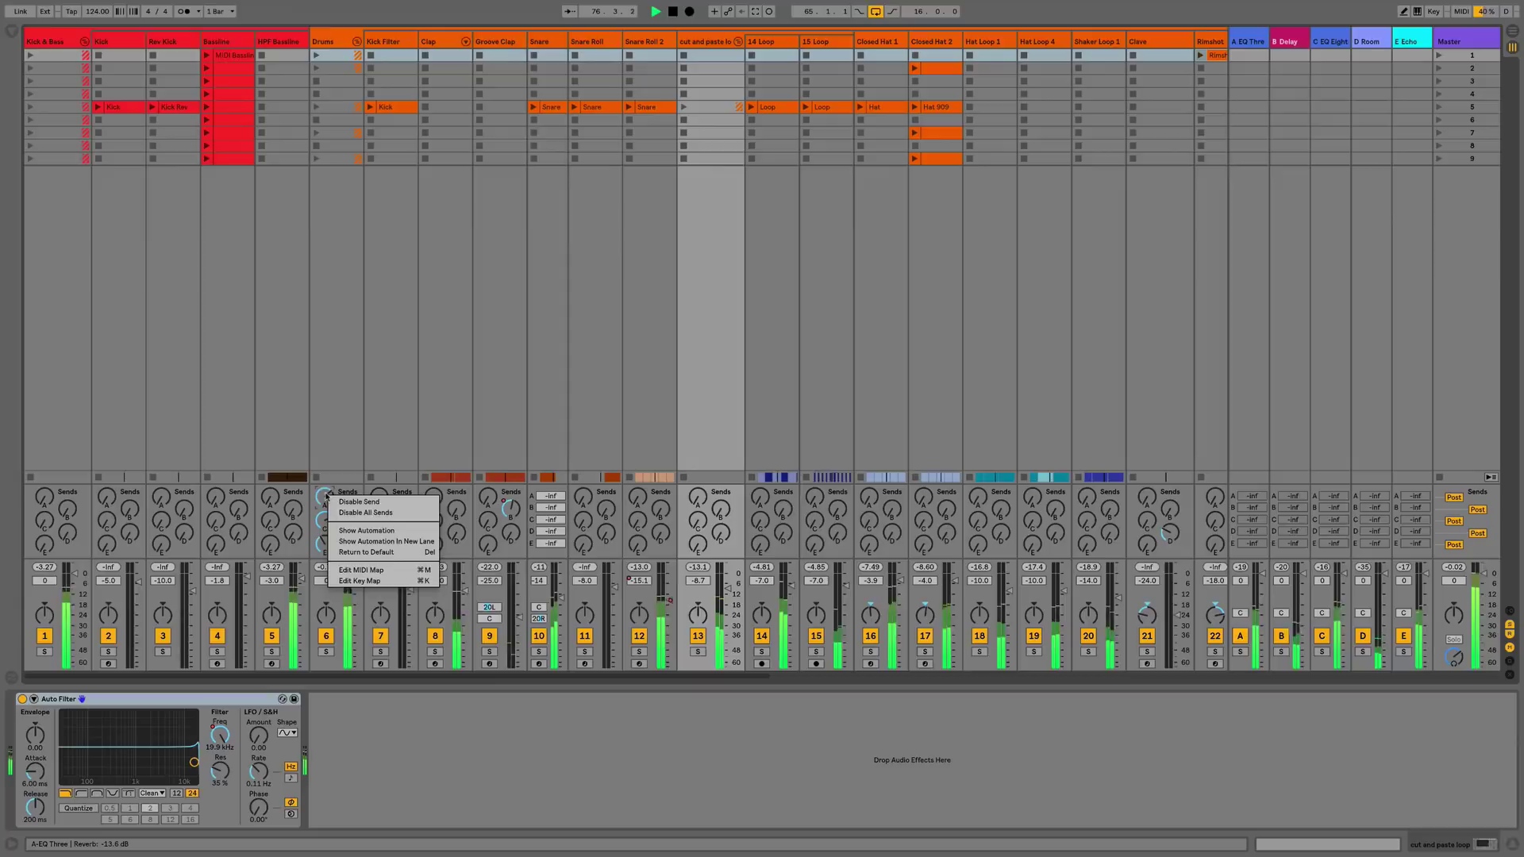
{"action": "left_click", "coordinate": [323, 501]}
{"action": "left_click_drag", "start_coordinate": [324, 501], "coordinate": [324, 540]}
{"action": "left_click", "coordinate": [325, 567]}
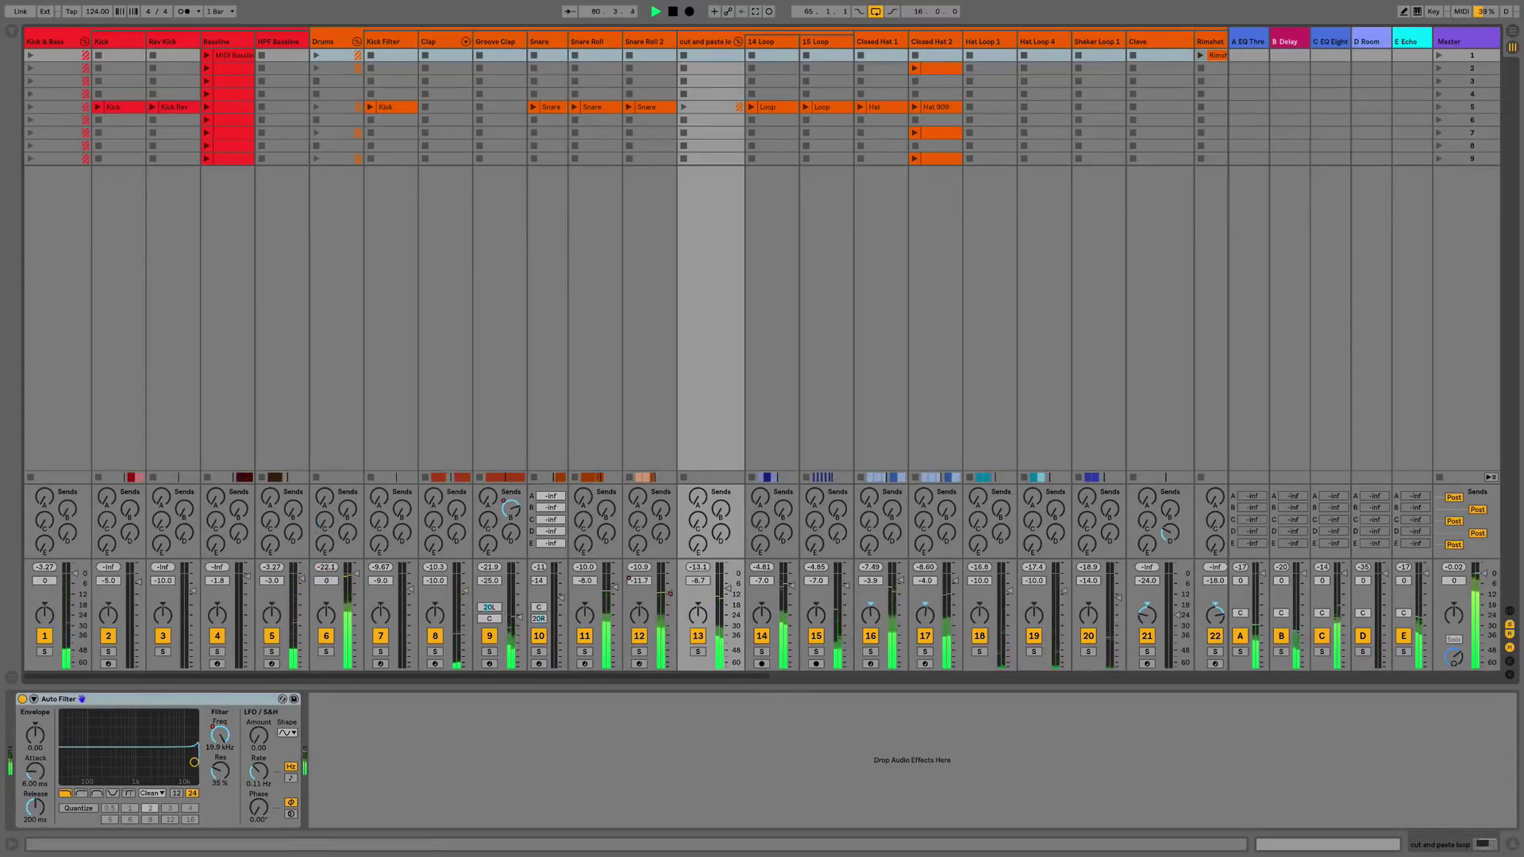
- Set the split stereo panning of the Groove Clap and Snare tracks to 50L and 50R, and stop playback
{"action": "left_click_drag", "start_coordinate": [489, 607], "coordinate": [539, 583]}
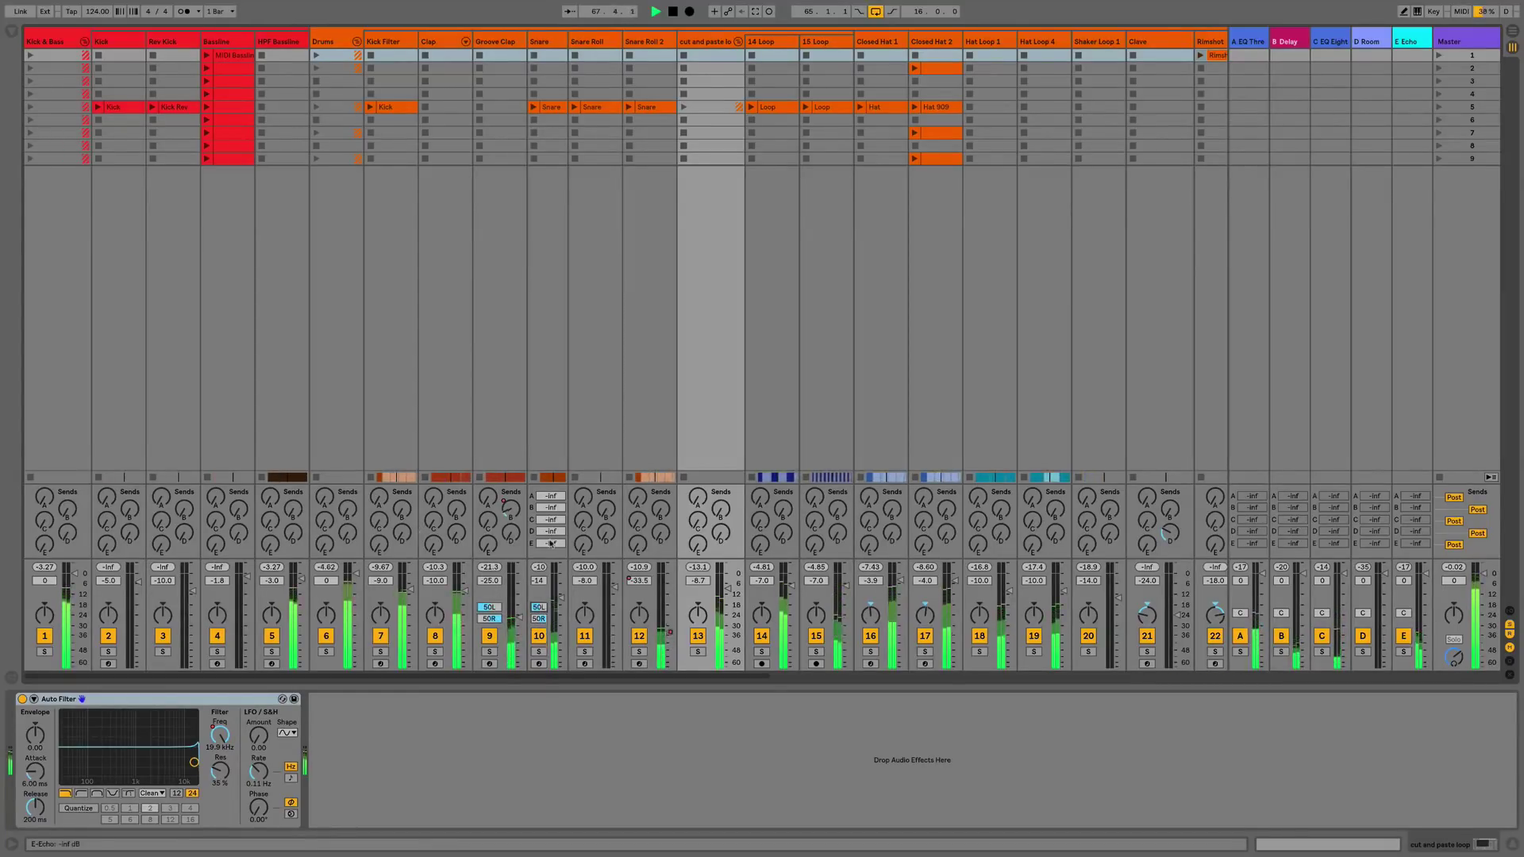
{"action": "key", "text": "space"}
- Undo the recent split stereo panning changes and the Drums group's send changes
{"action": "key", "text": "ctrl+z"}
{"action": "key", "text": "ctrl+z"}
{"action": "key", "text": "ctrl+z"}
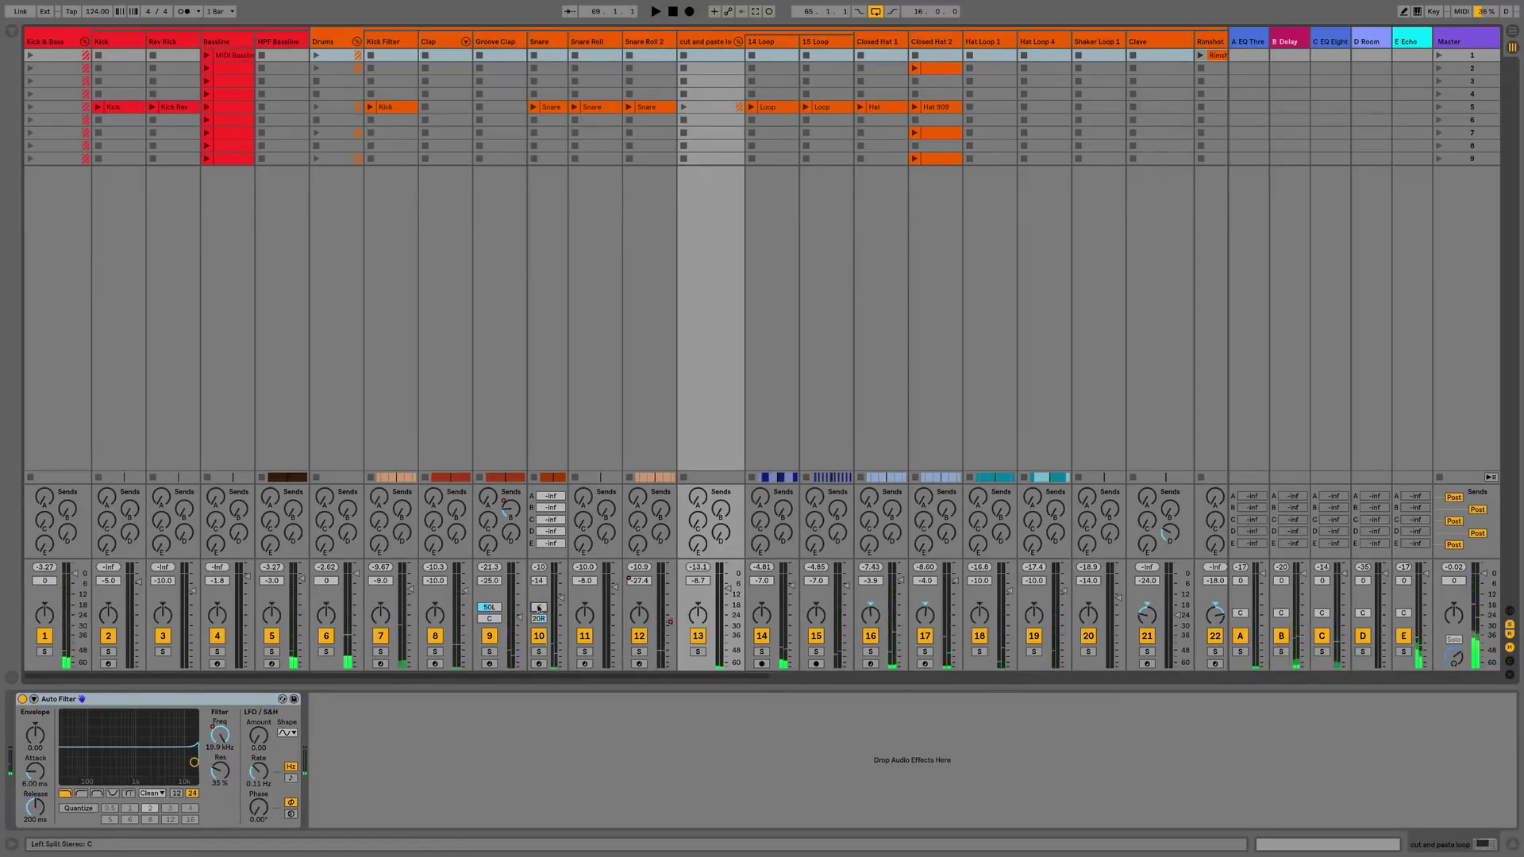
{"action": "key", "text": "ctrl+z"}
{"action": "key", "text": "ctrl+z"}
{"action": "key", "text": "ctrl+z"}
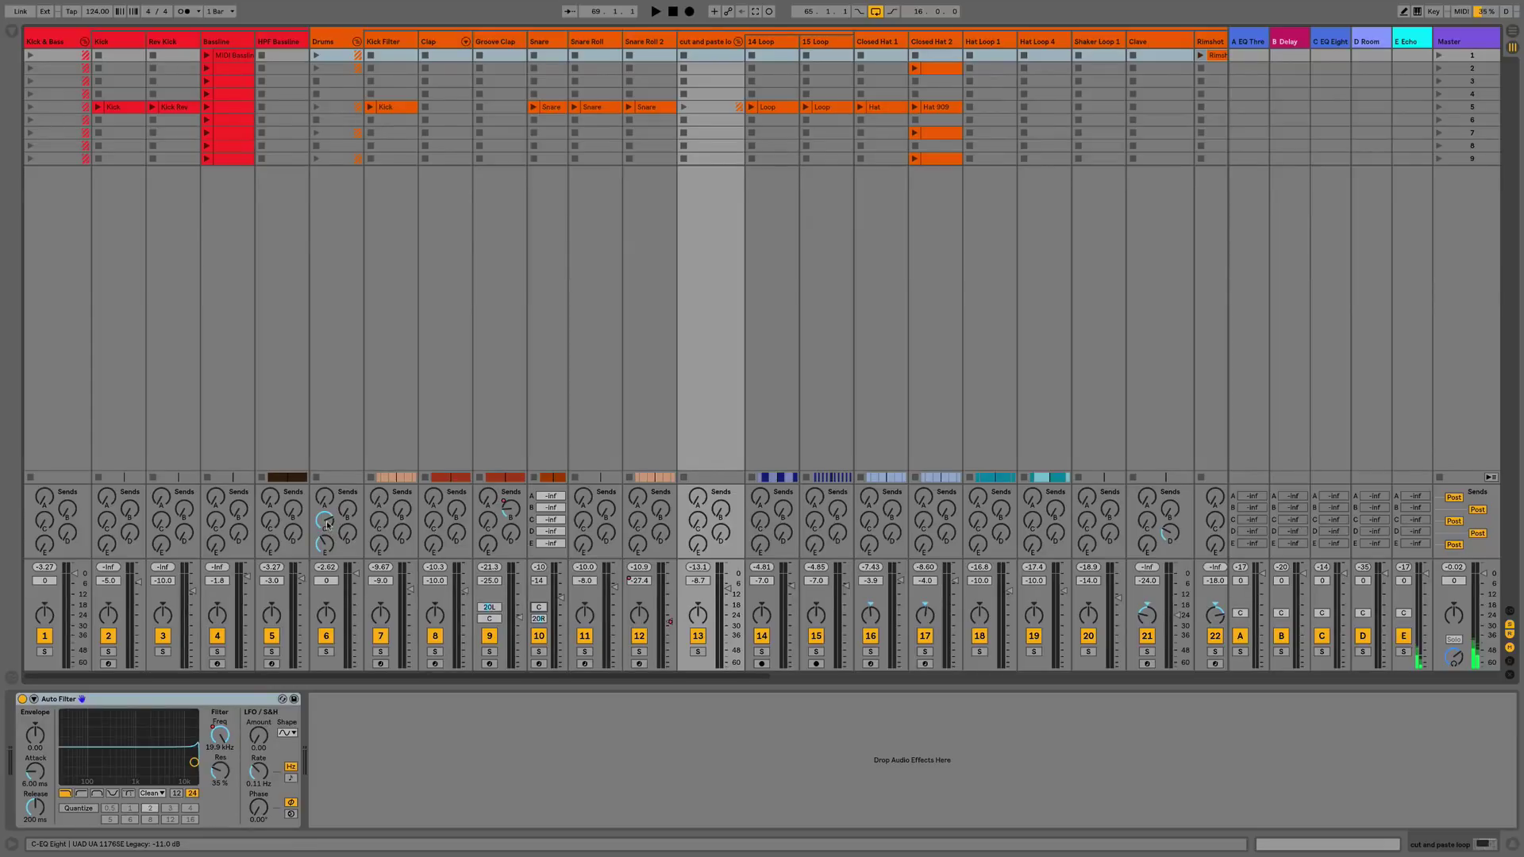
{"action": "key", "text": "ctrl+z"}
{"action": "key", "text": "ctrl+z"}
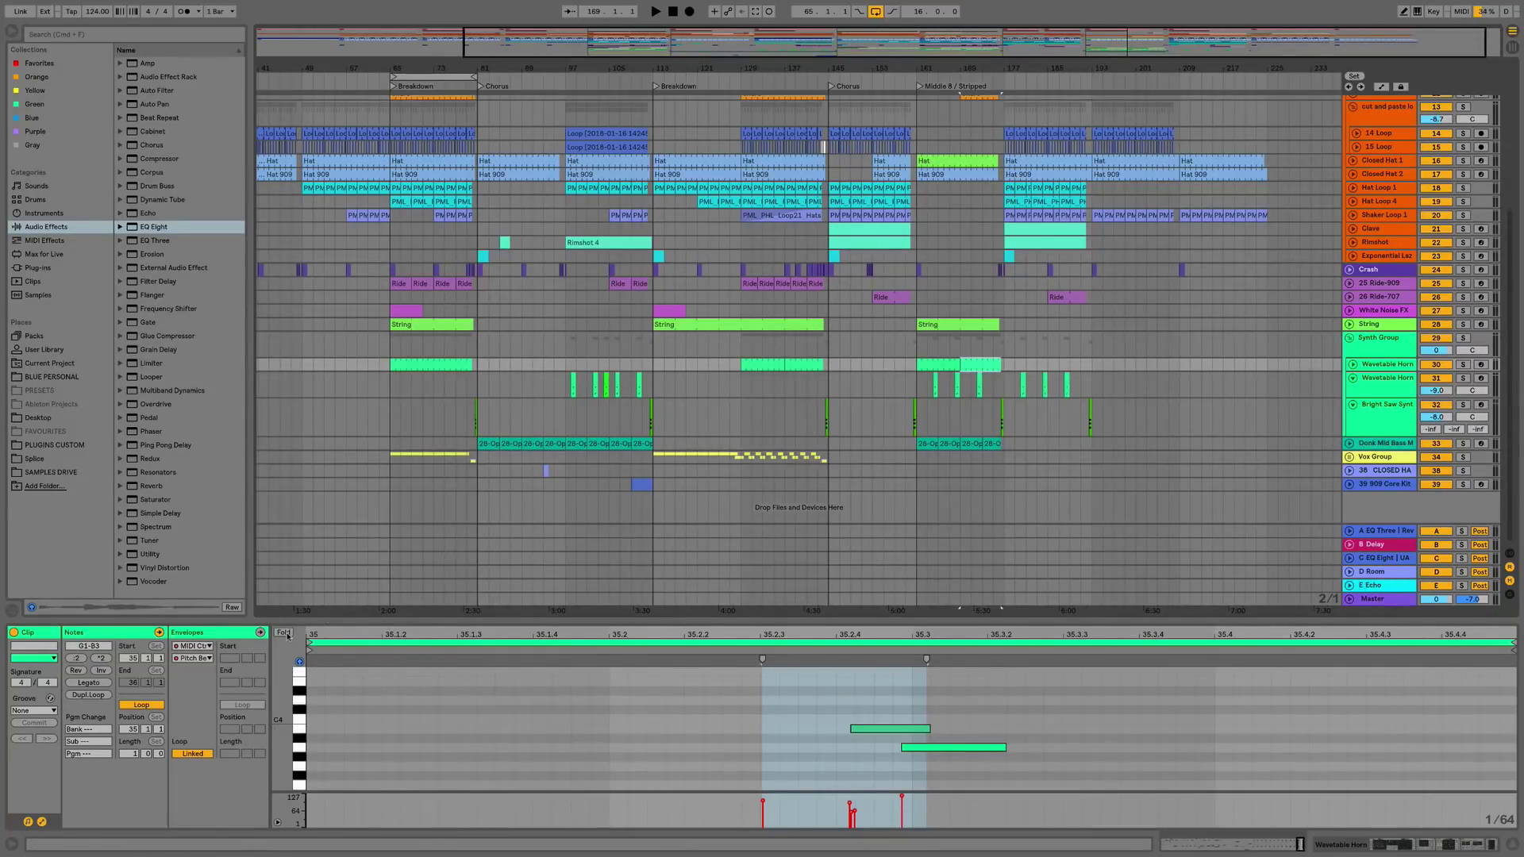
- Fold the Wavetable Horn clip's piano roll to its used notes, and select the String track
{"action": "left_click", "coordinate": [284, 633]}
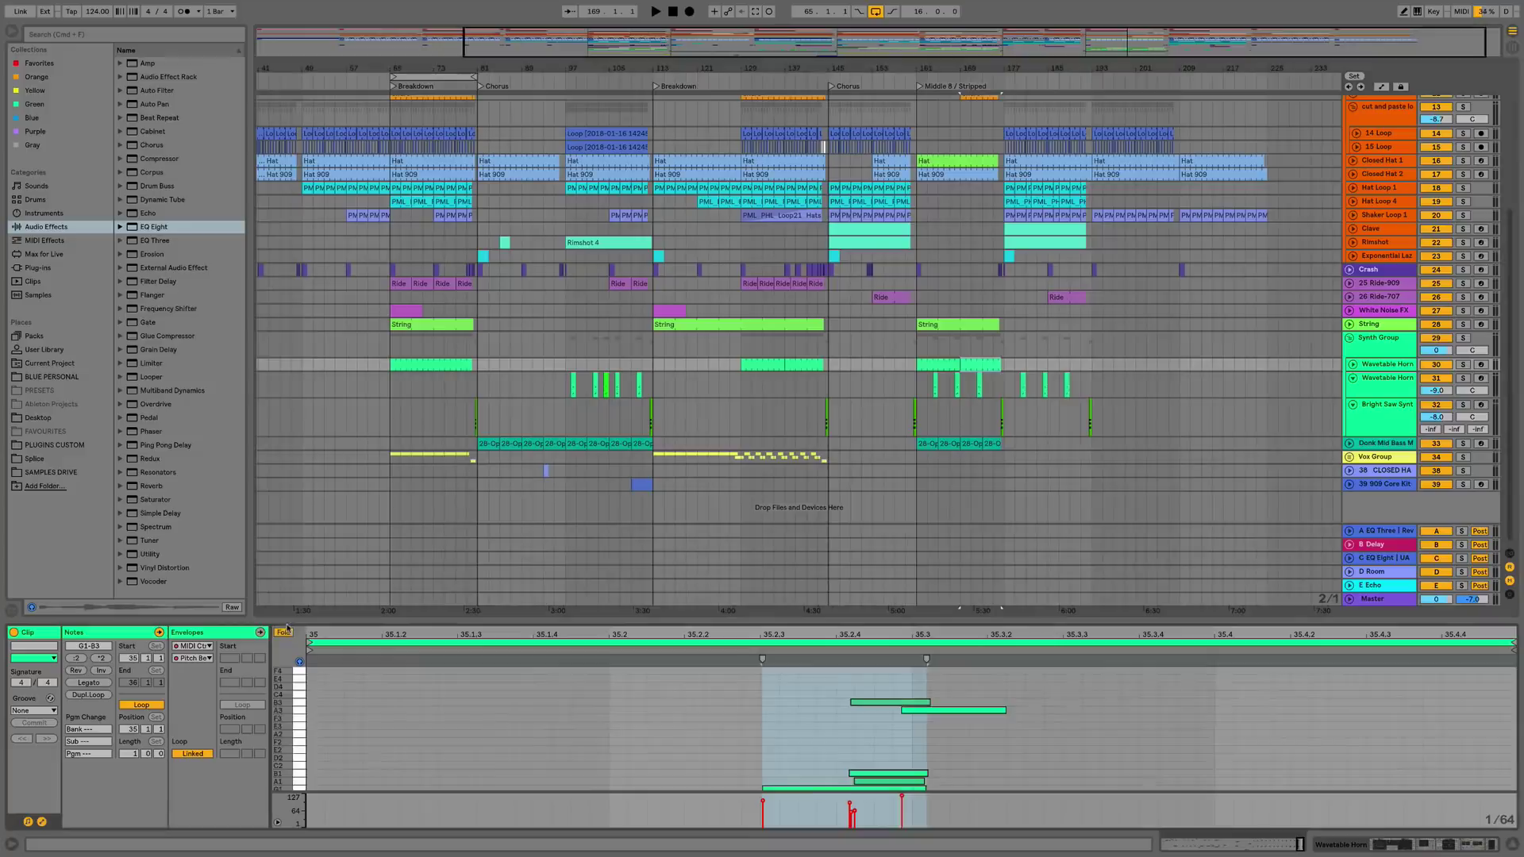
{"action": "left_click", "coordinate": [1398, 367]}
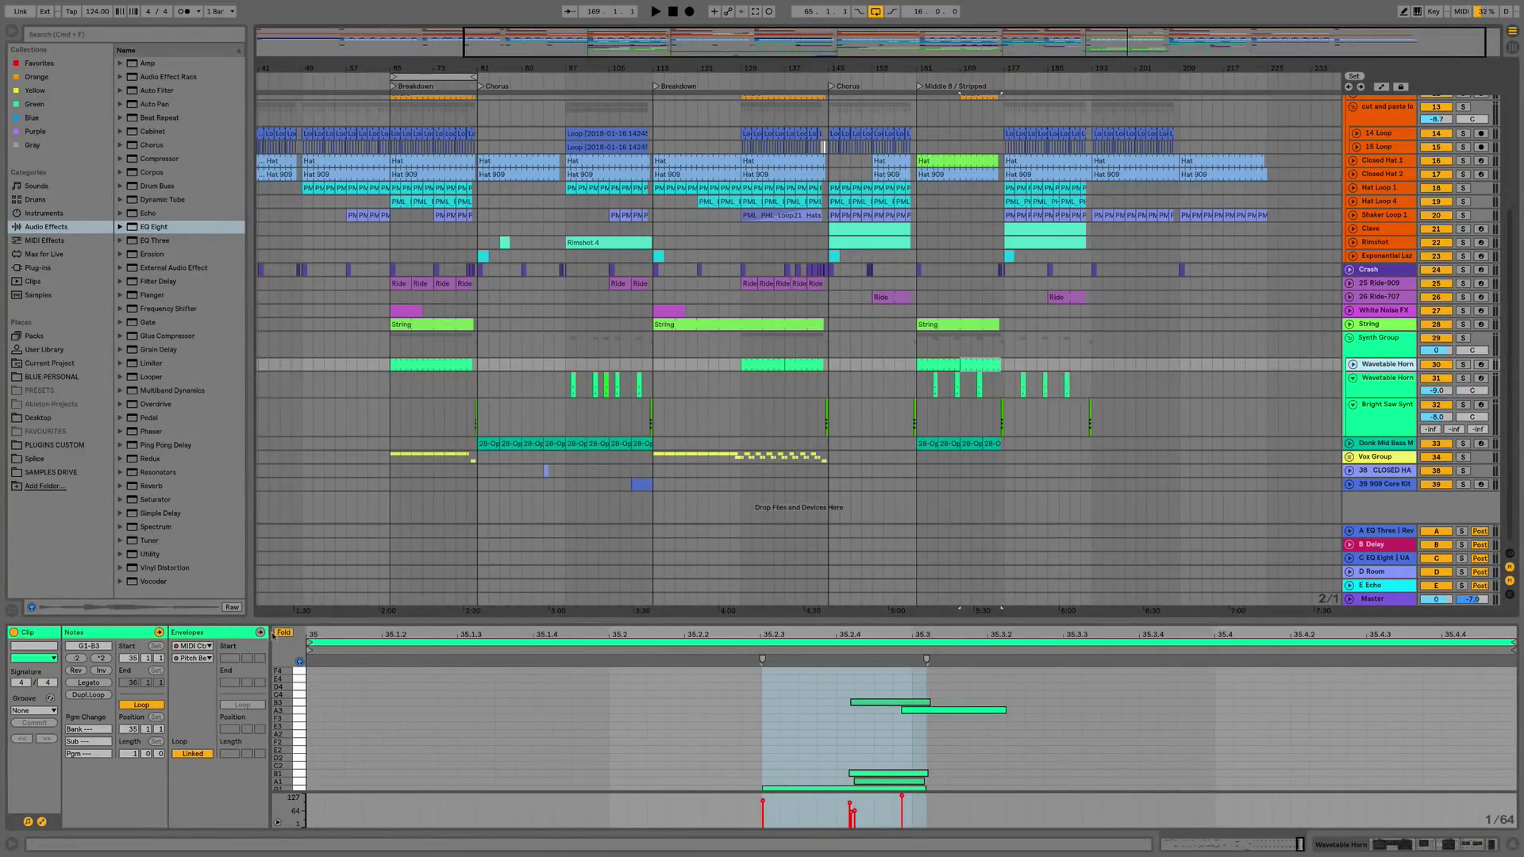
{"action": "left_click", "coordinate": [1372, 325]}
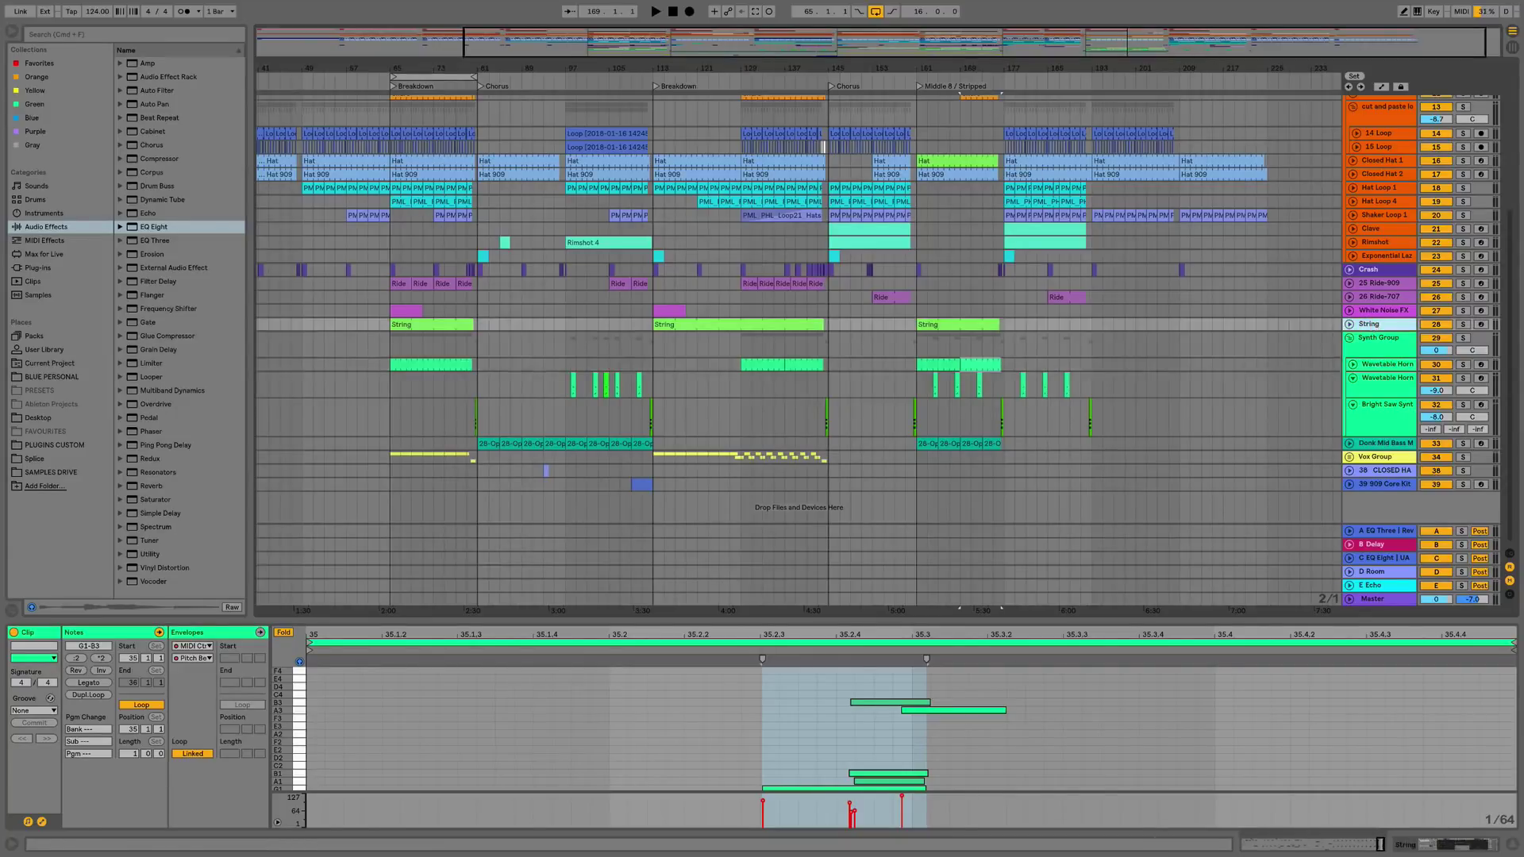
- Switch folding off and back on in the Wavetable Horn clip's piano roll, and select the Wavetable Horn track
{"action": "left_click", "coordinate": [284, 633]}
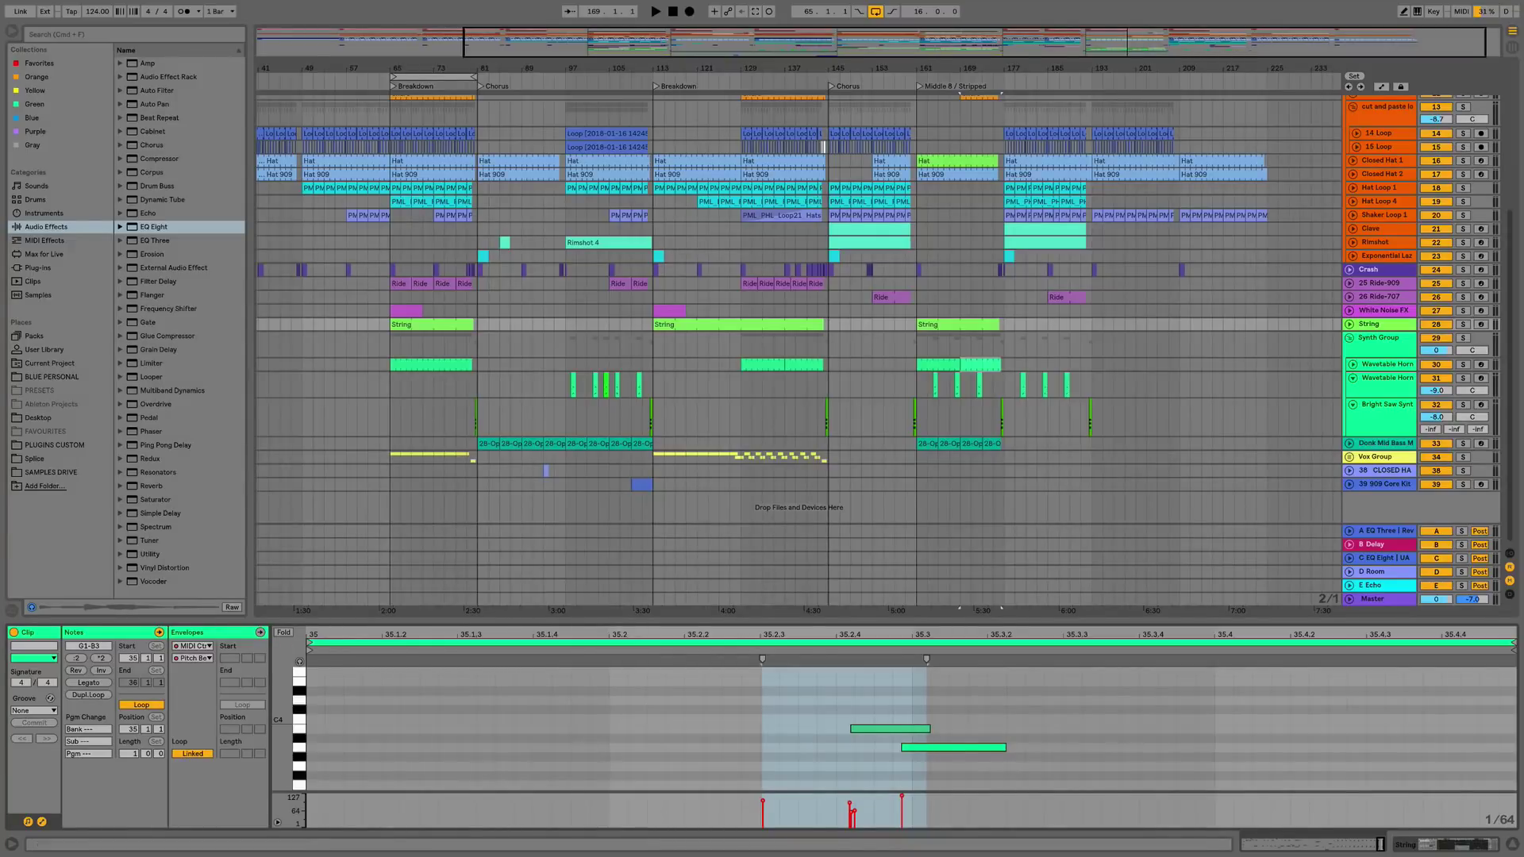
{"action": "left_click", "coordinate": [285, 632]}
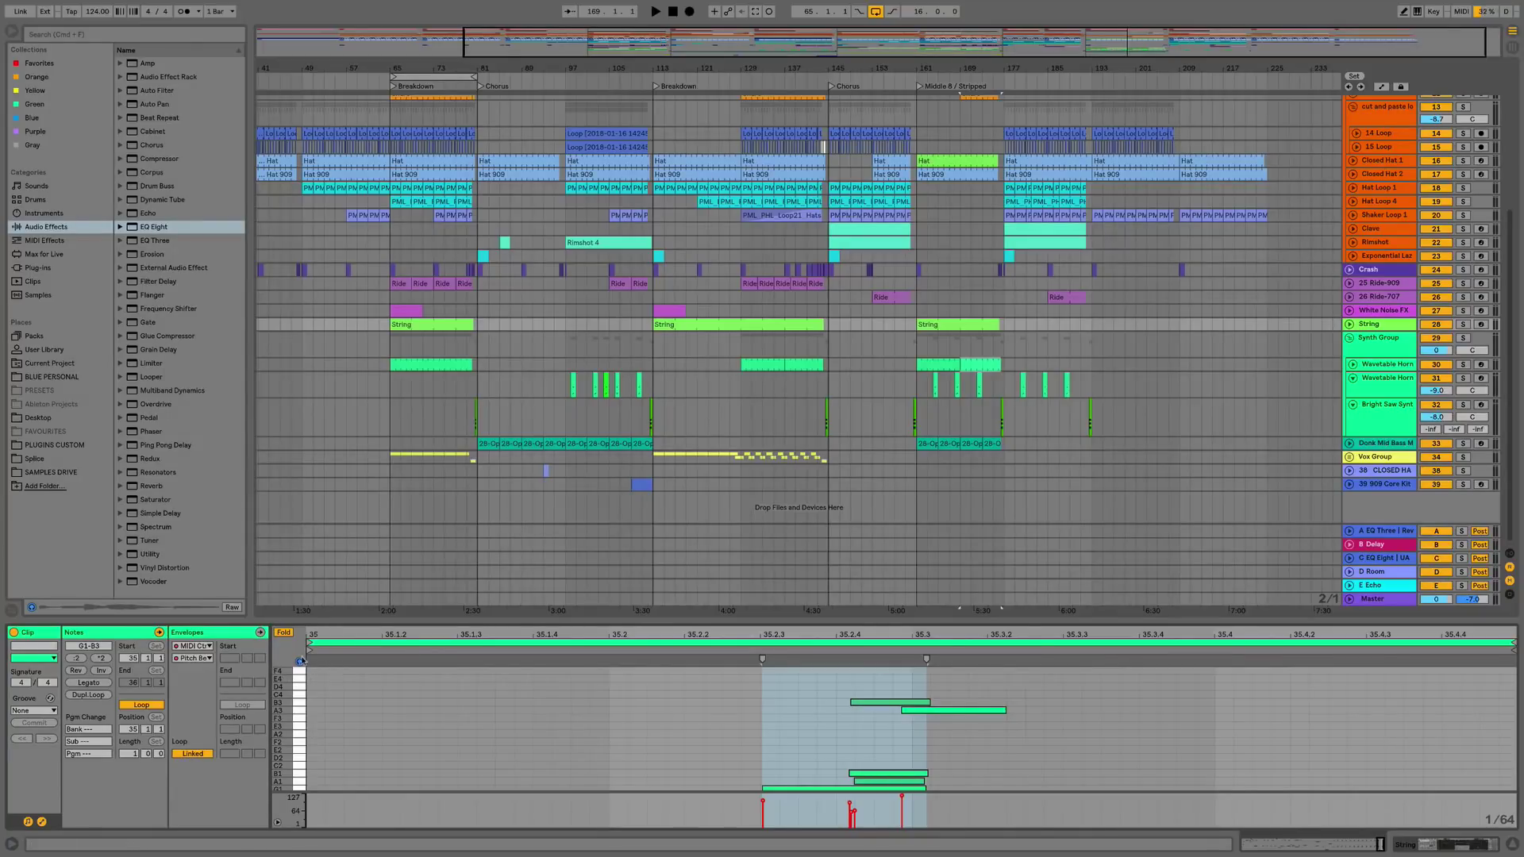
{"action": "left_click", "coordinate": [1390, 379]}
{"action": "left_click", "coordinate": [1377, 408]}
{"action": "left_click", "coordinate": [1380, 382]}
{"action": "left_click", "coordinate": [1380, 365]}
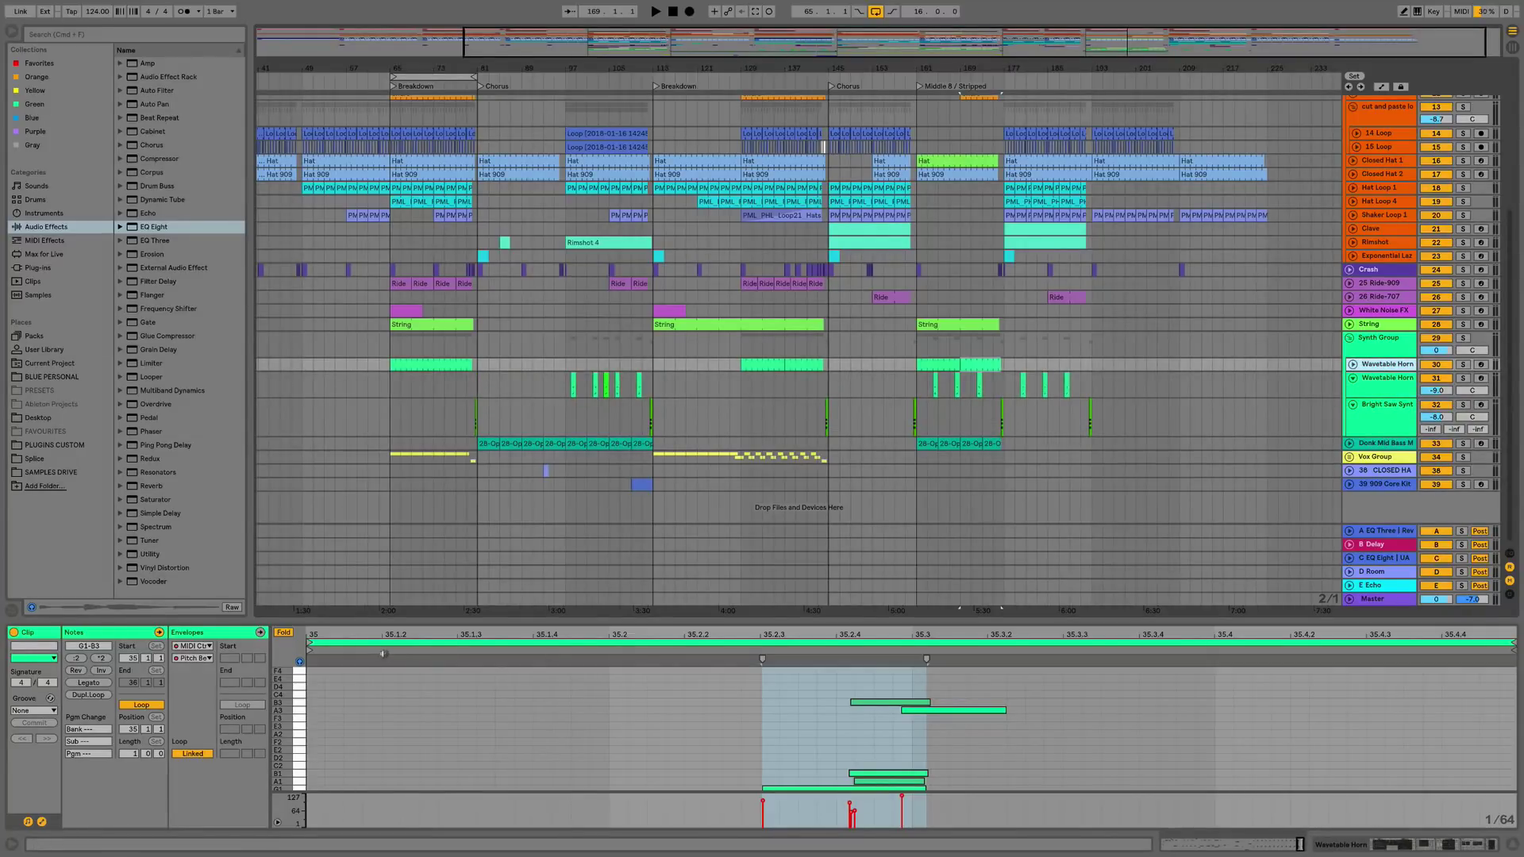
- Select the piano roll's Fold control in MIDI mapping mode, and switch to key mapping mode and leave it
{"action": "key", "text": "super+m"}
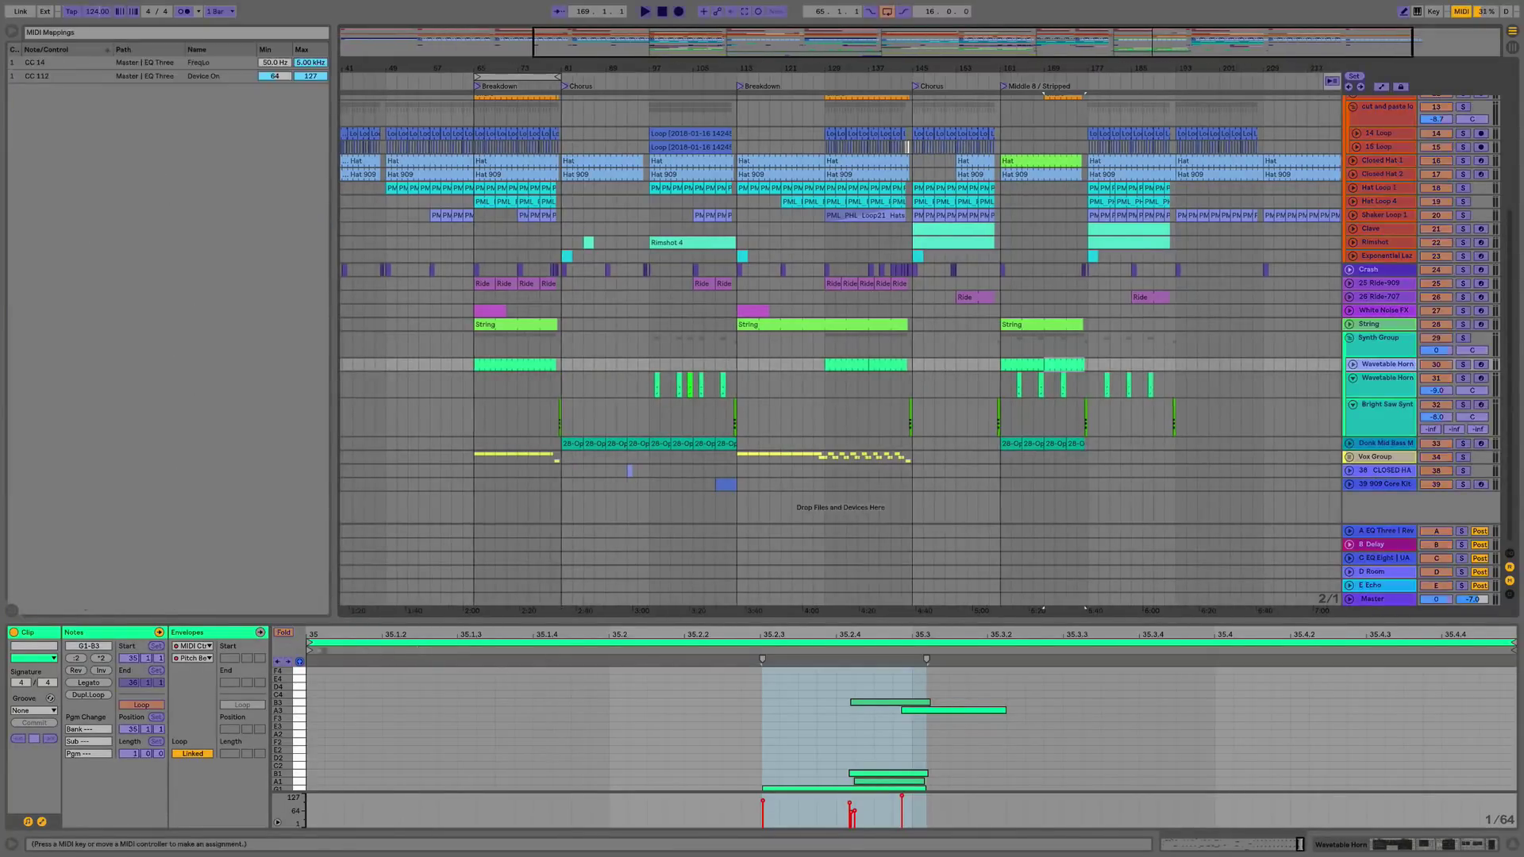
{"action": "left_click", "coordinate": [284, 633]}
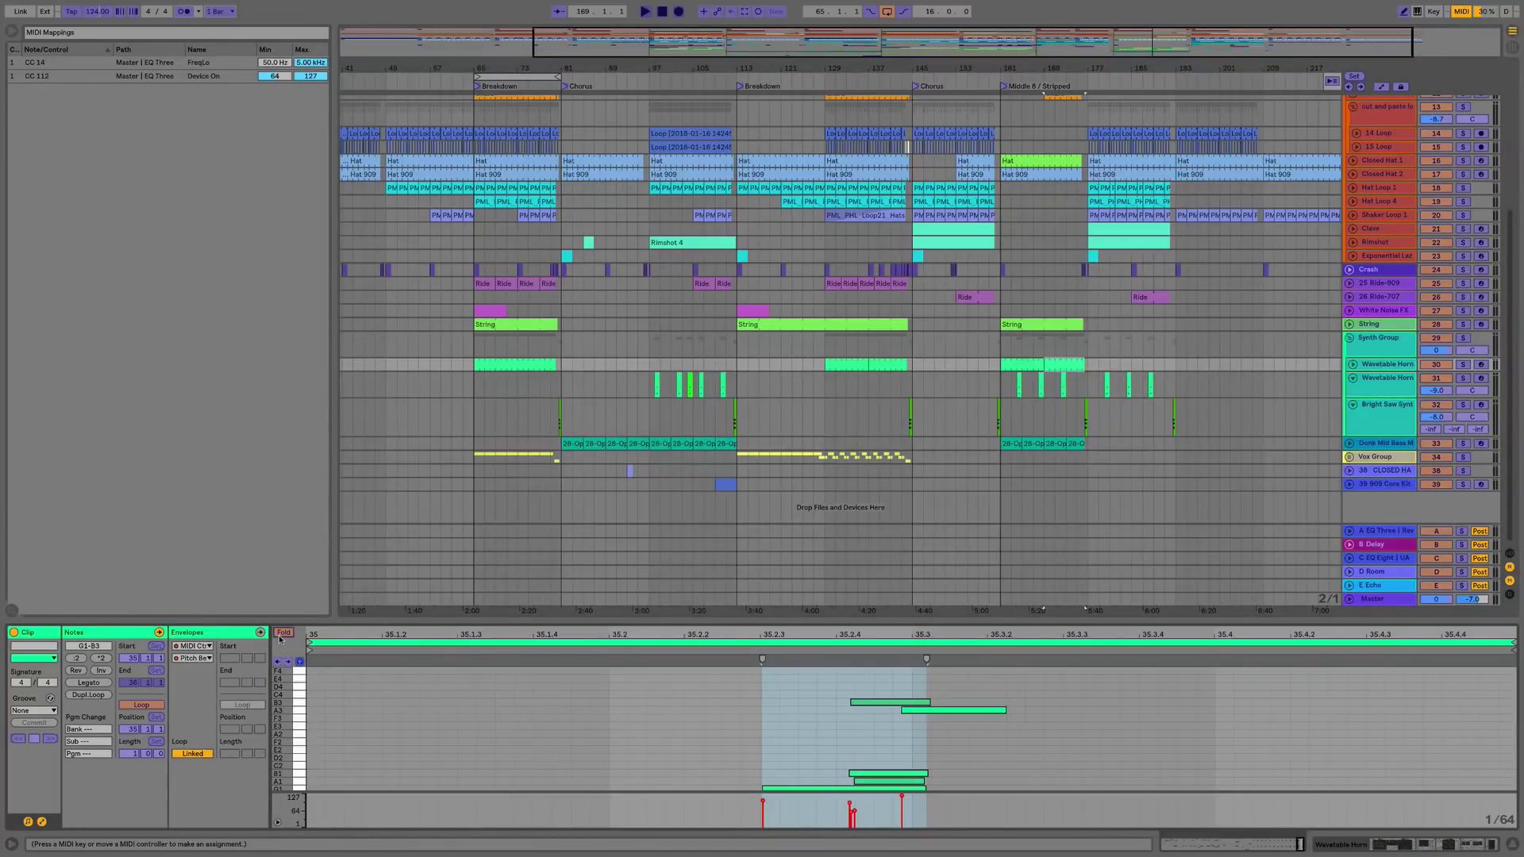
{"action": "key", "text": "super+k"}
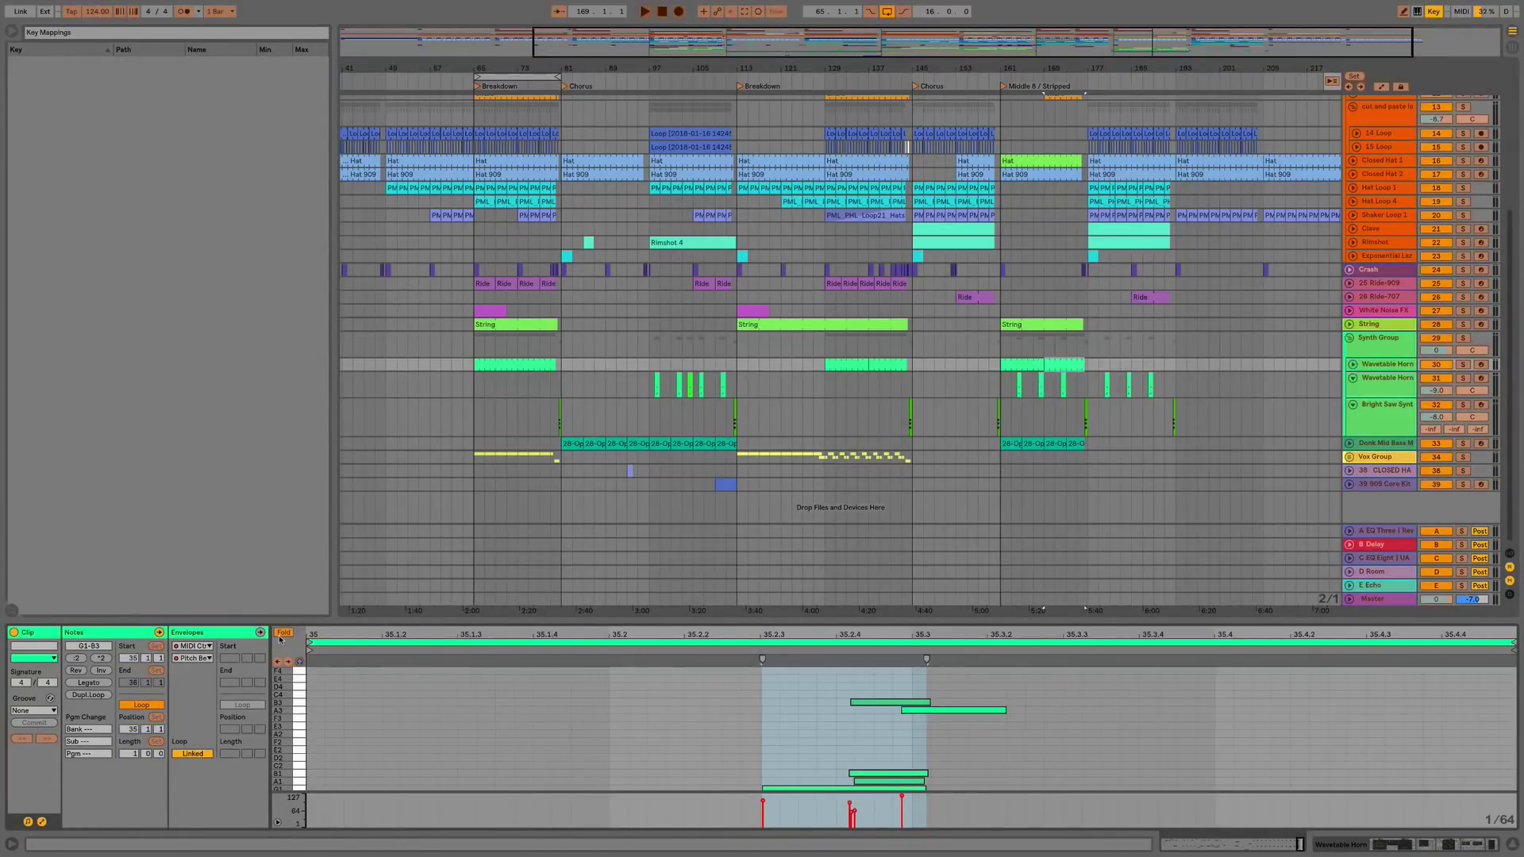
{"action": "key", "text": "super+k"}
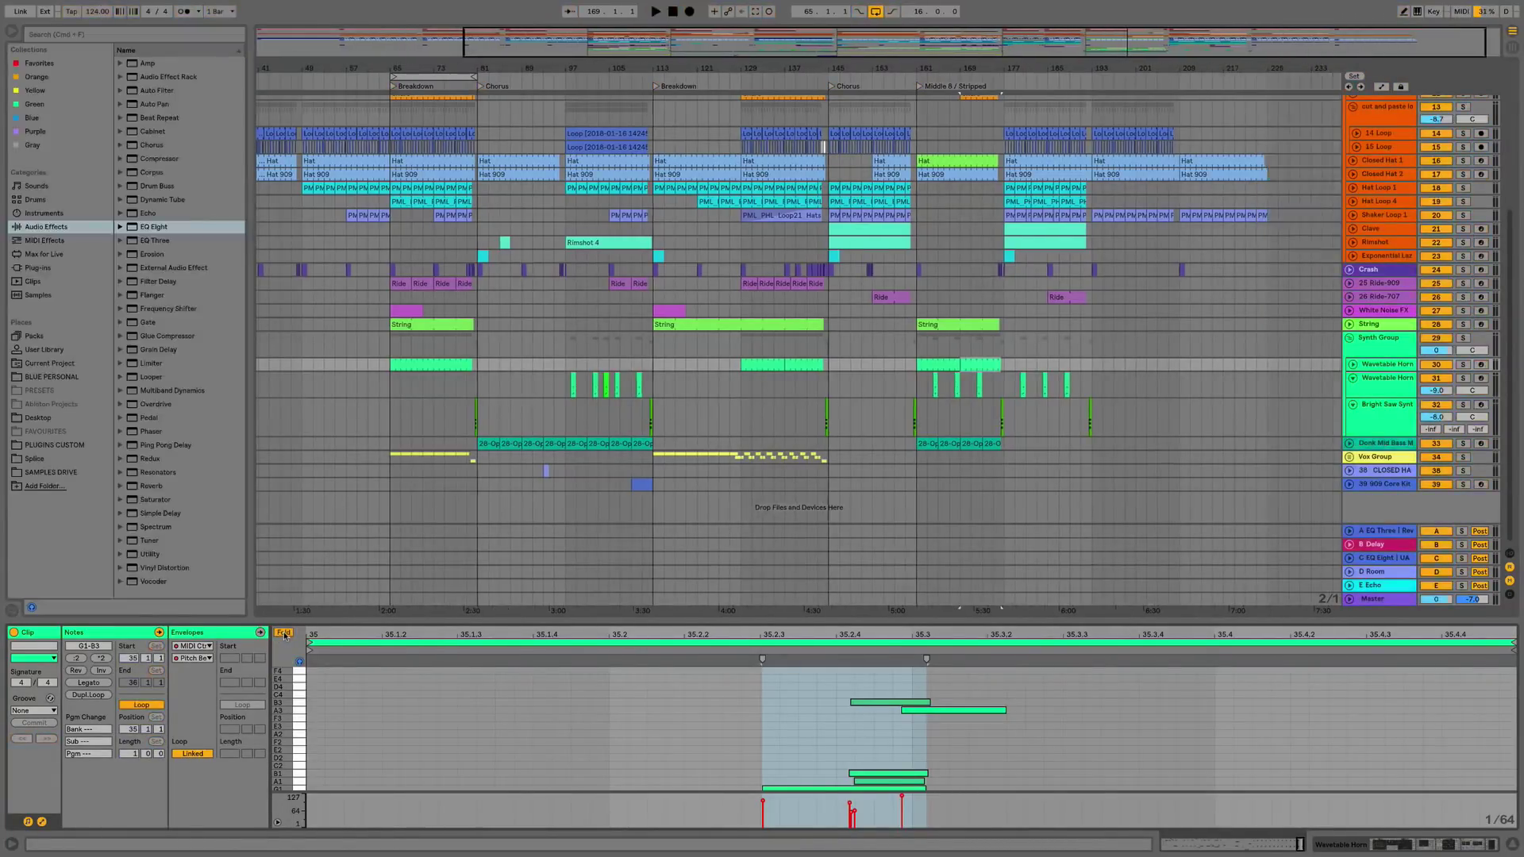
- Unfold the Wavetable Horn clip's piano roll and open the MIDI clip on the 909 Core Kit track
{"action": "left_click", "coordinate": [283, 633]}
{"action": "left_click", "coordinate": [1388, 485]}
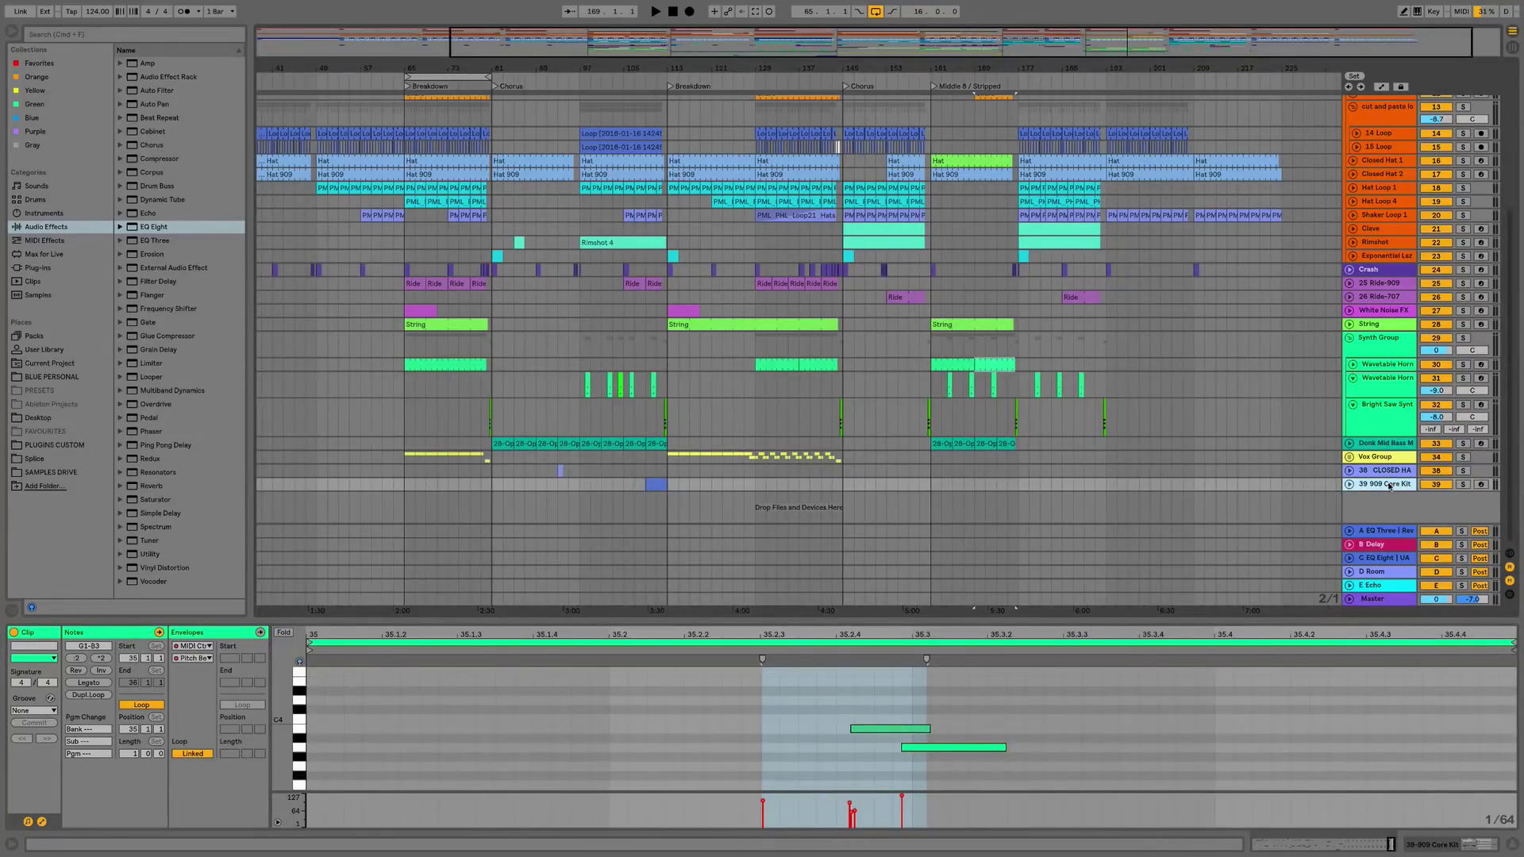
{"action": "left_click", "coordinate": [656, 484]}
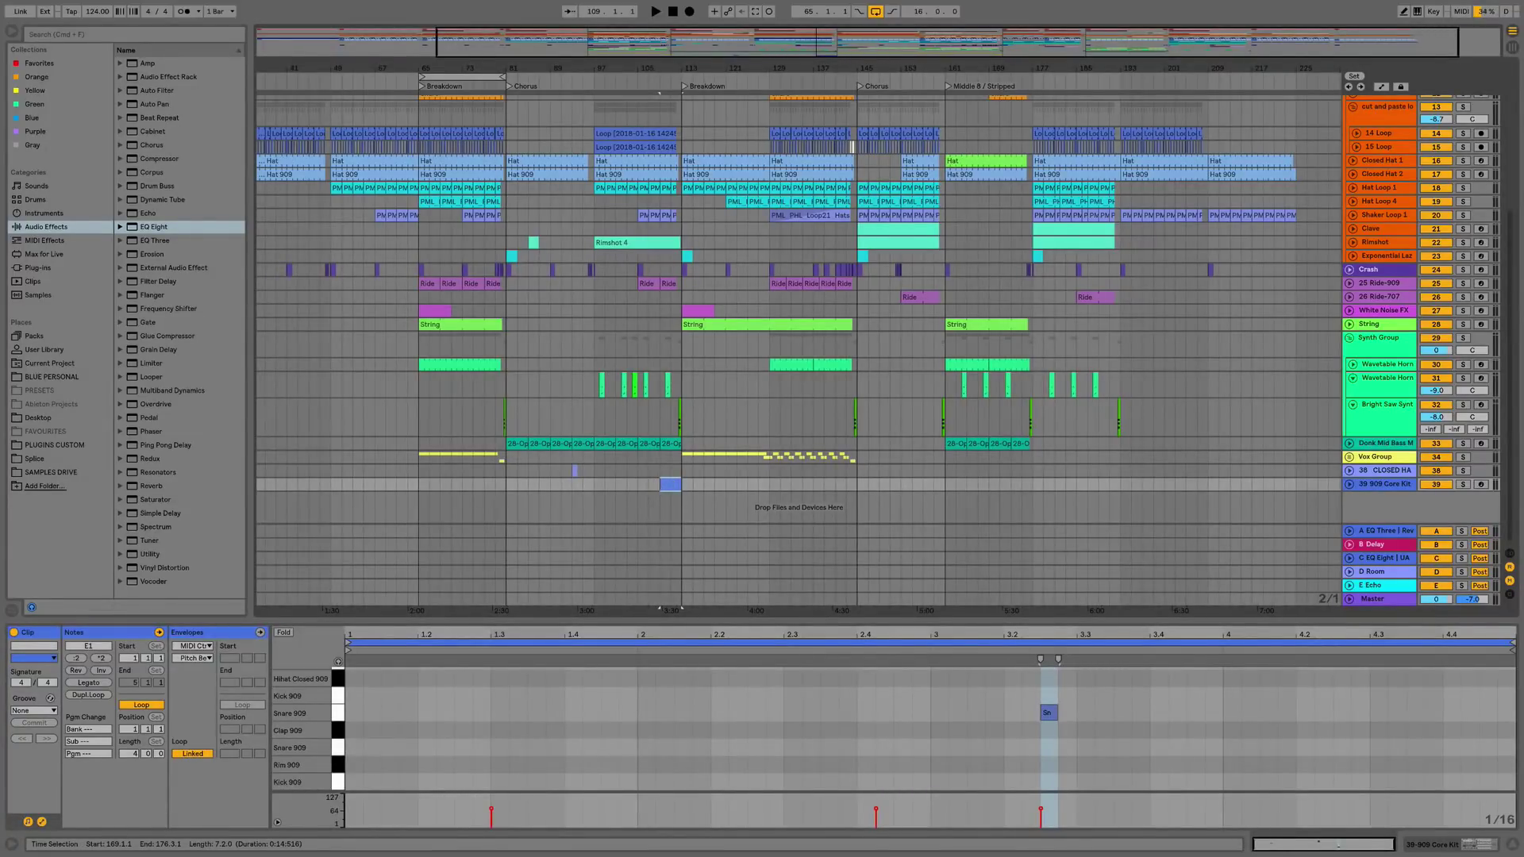
{"action": "key", "text": "shift+Tab"}
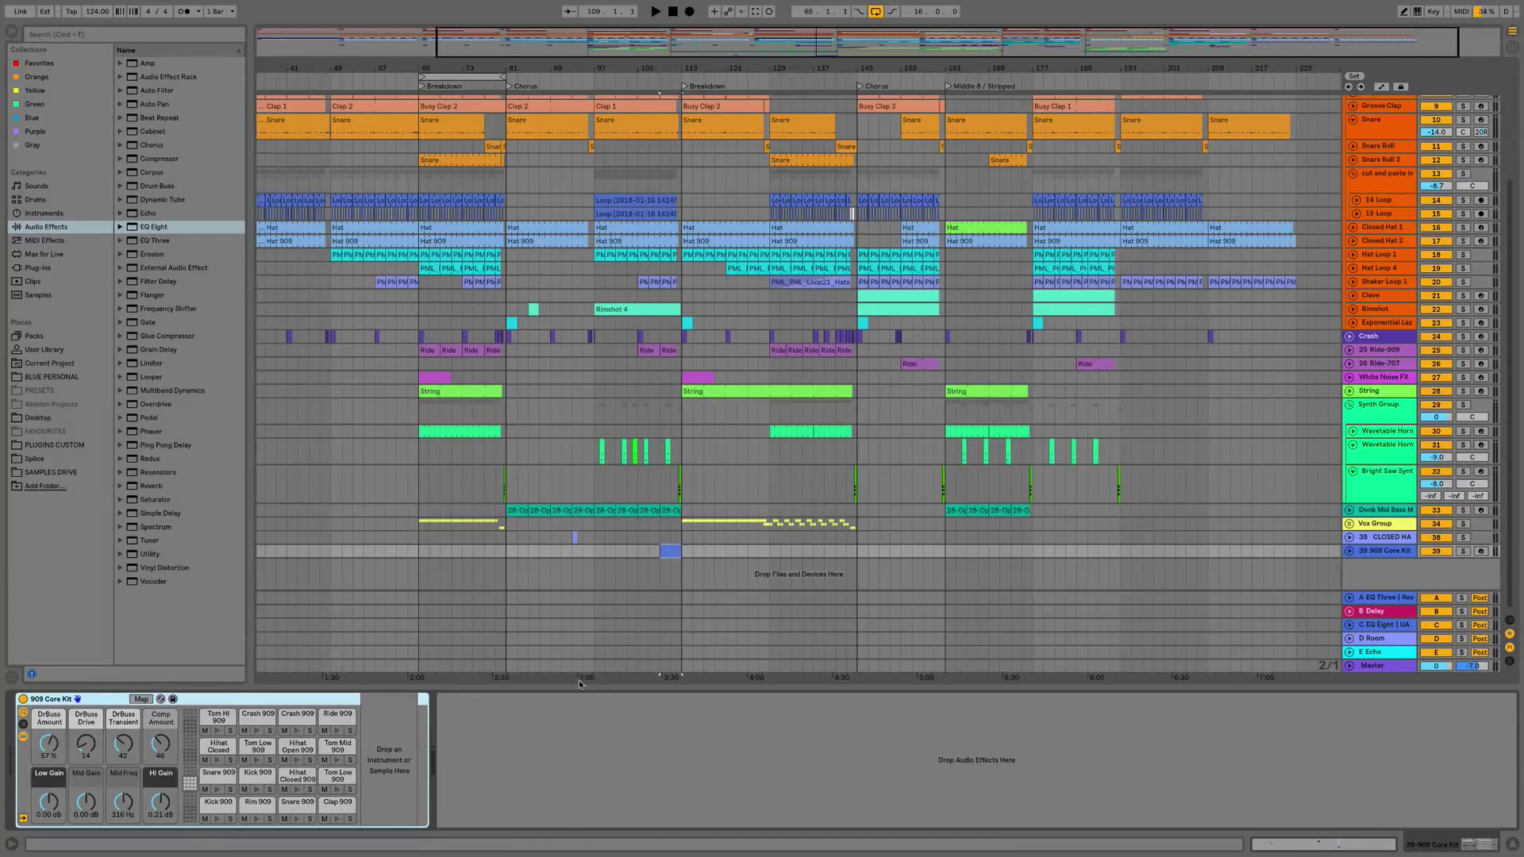
{"action": "double_click", "coordinate": [666, 551]}
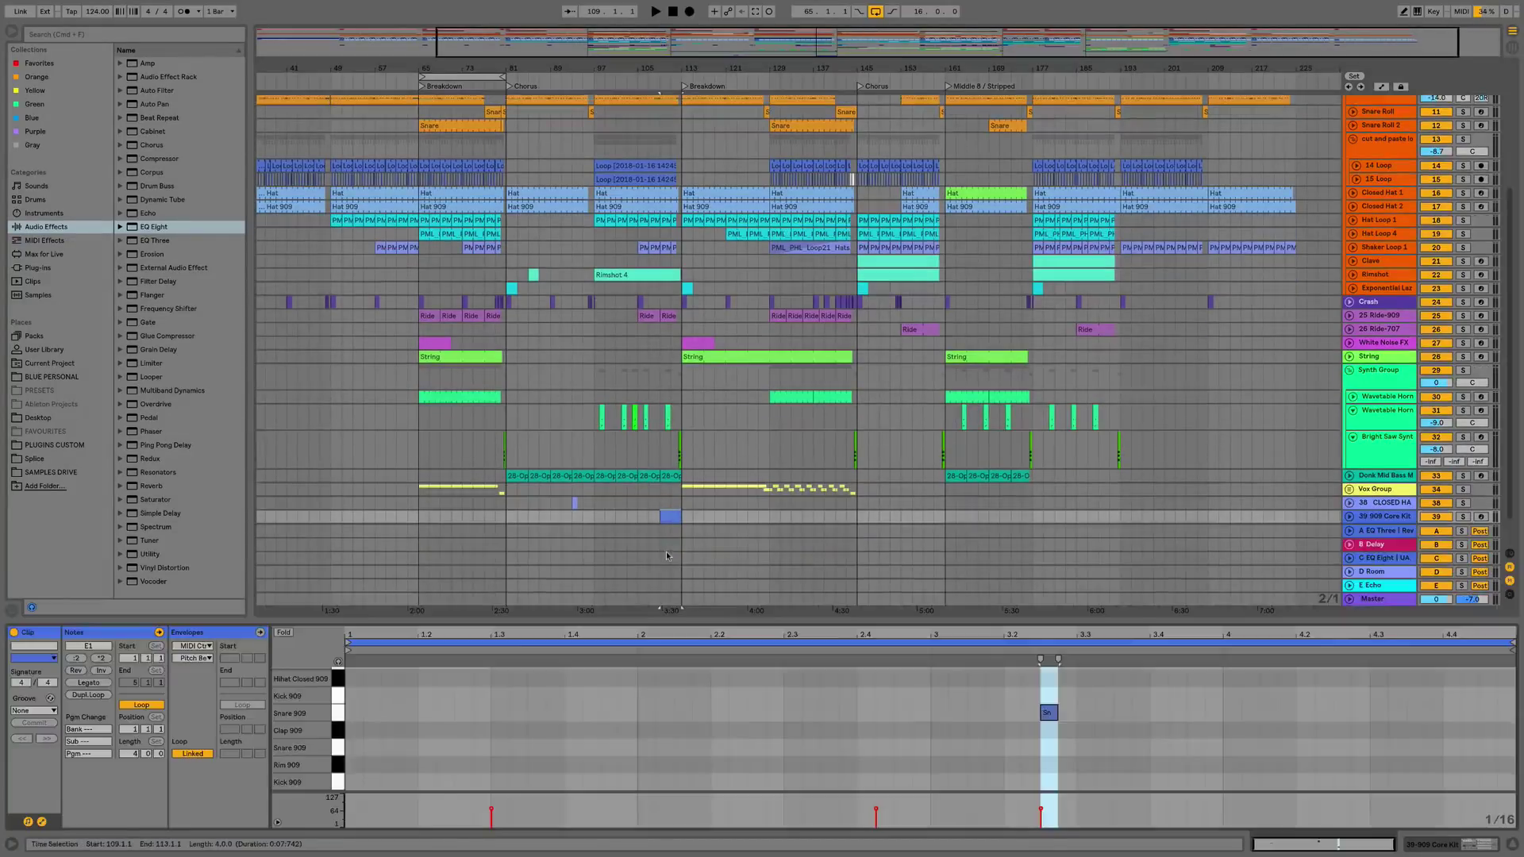
- Delete the Snare 909 note in the 909 Core Kit clip and enlarge the note editor to show all drum pads
{"action": "left_click_drag", "start_coordinate": [1013, 744], "coordinate": [1082, 696]}
{"action": "key", "text": "Delete"}
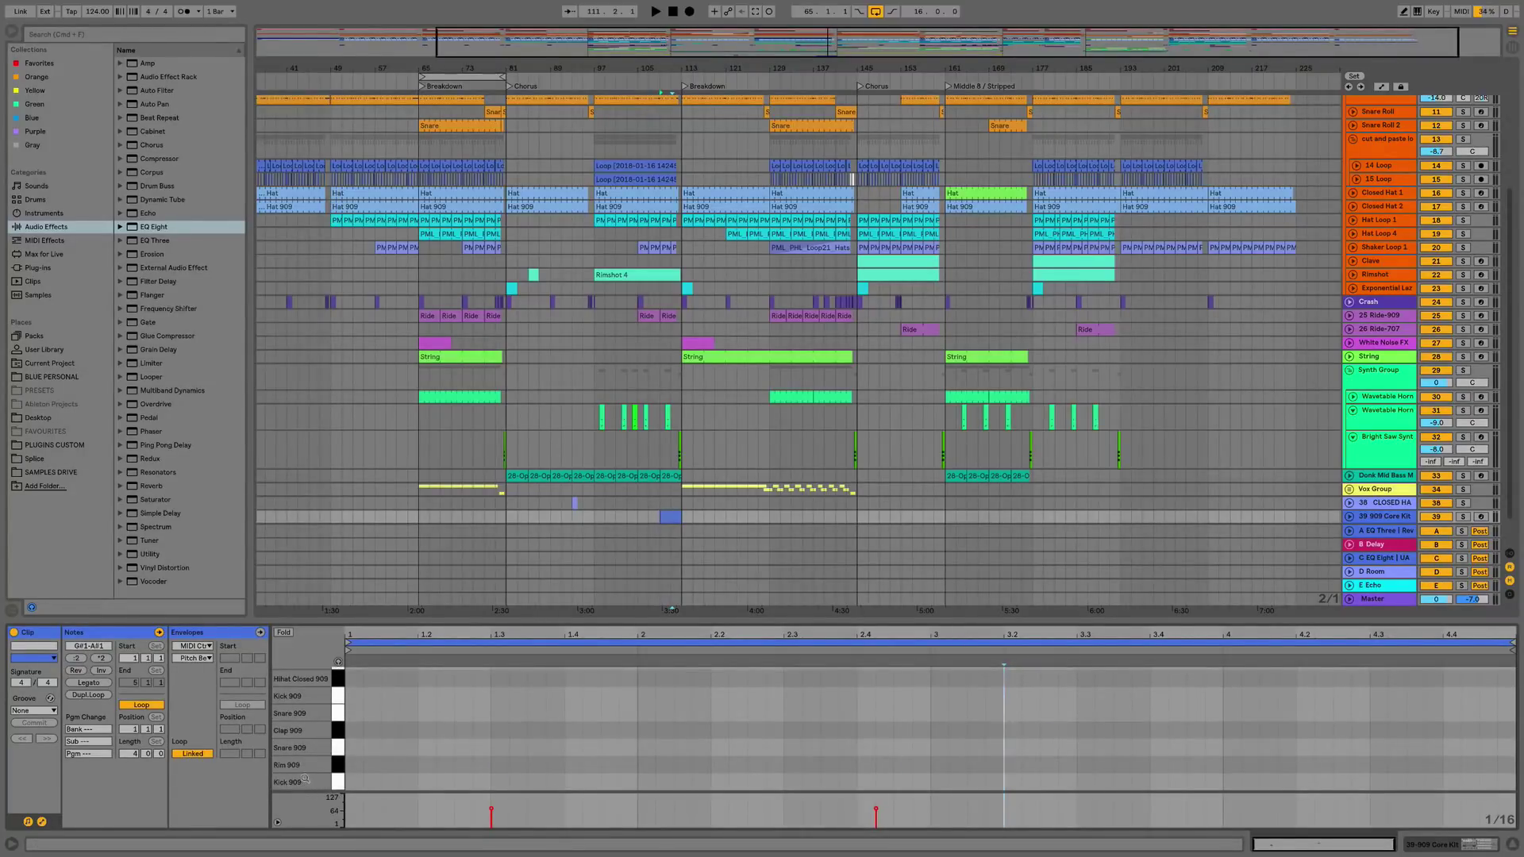
{"action": "scroll", "coordinate": [302, 734], "scroll_direction": "up", "scroll_amount": 3}
{"action": "left_click_drag", "start_coordinate": [395, 618], "coordinate": [385, 438]}
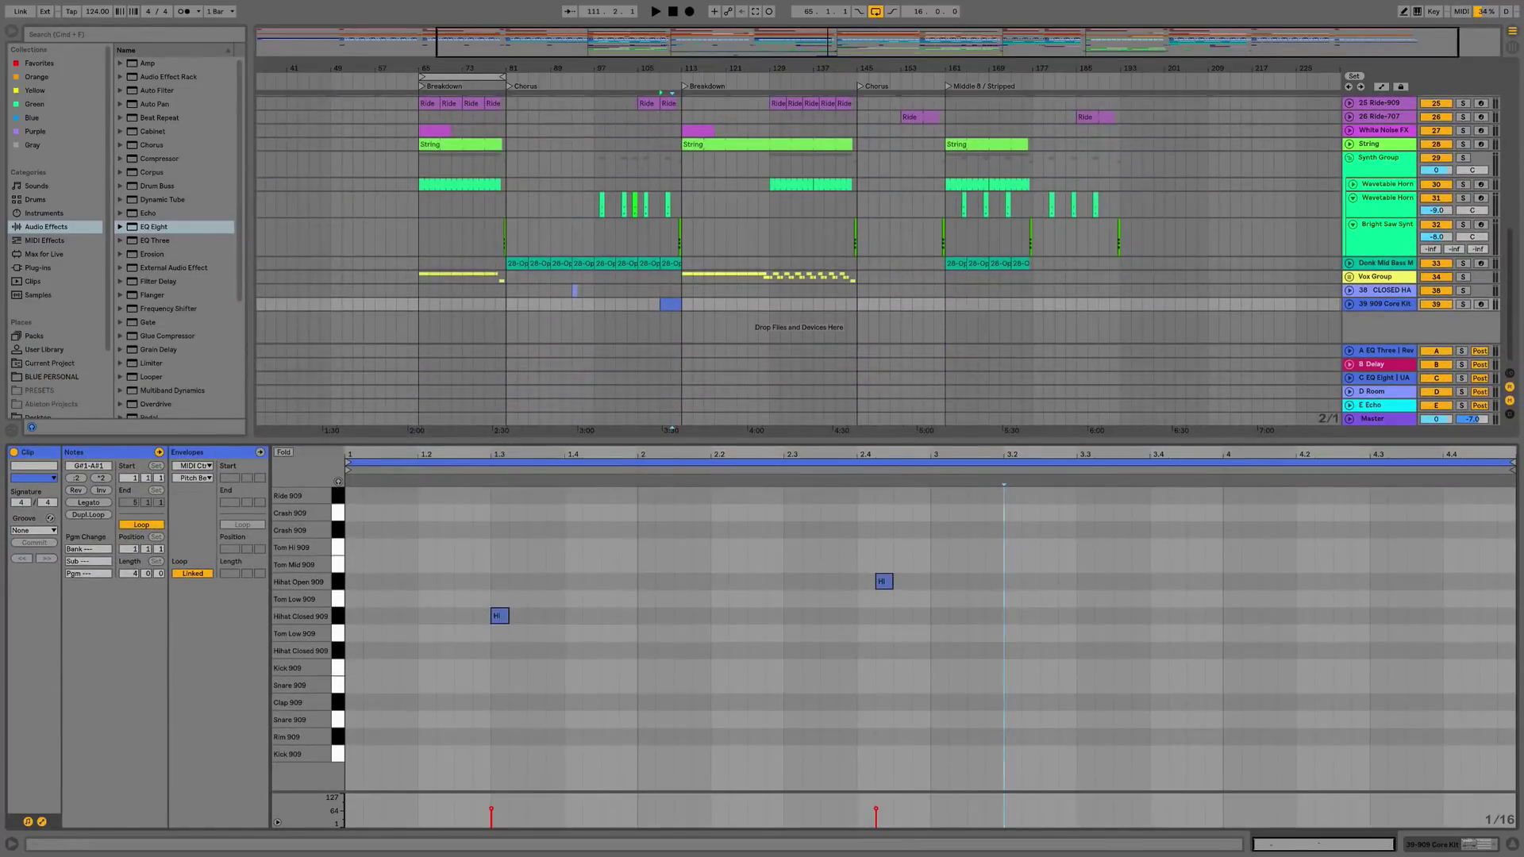
- Add the Bongo High Open-Soft drum hit to an empty pad of the 909 Core Kit rack
{"action": "double_click", "coordinate": [1371, 303]}
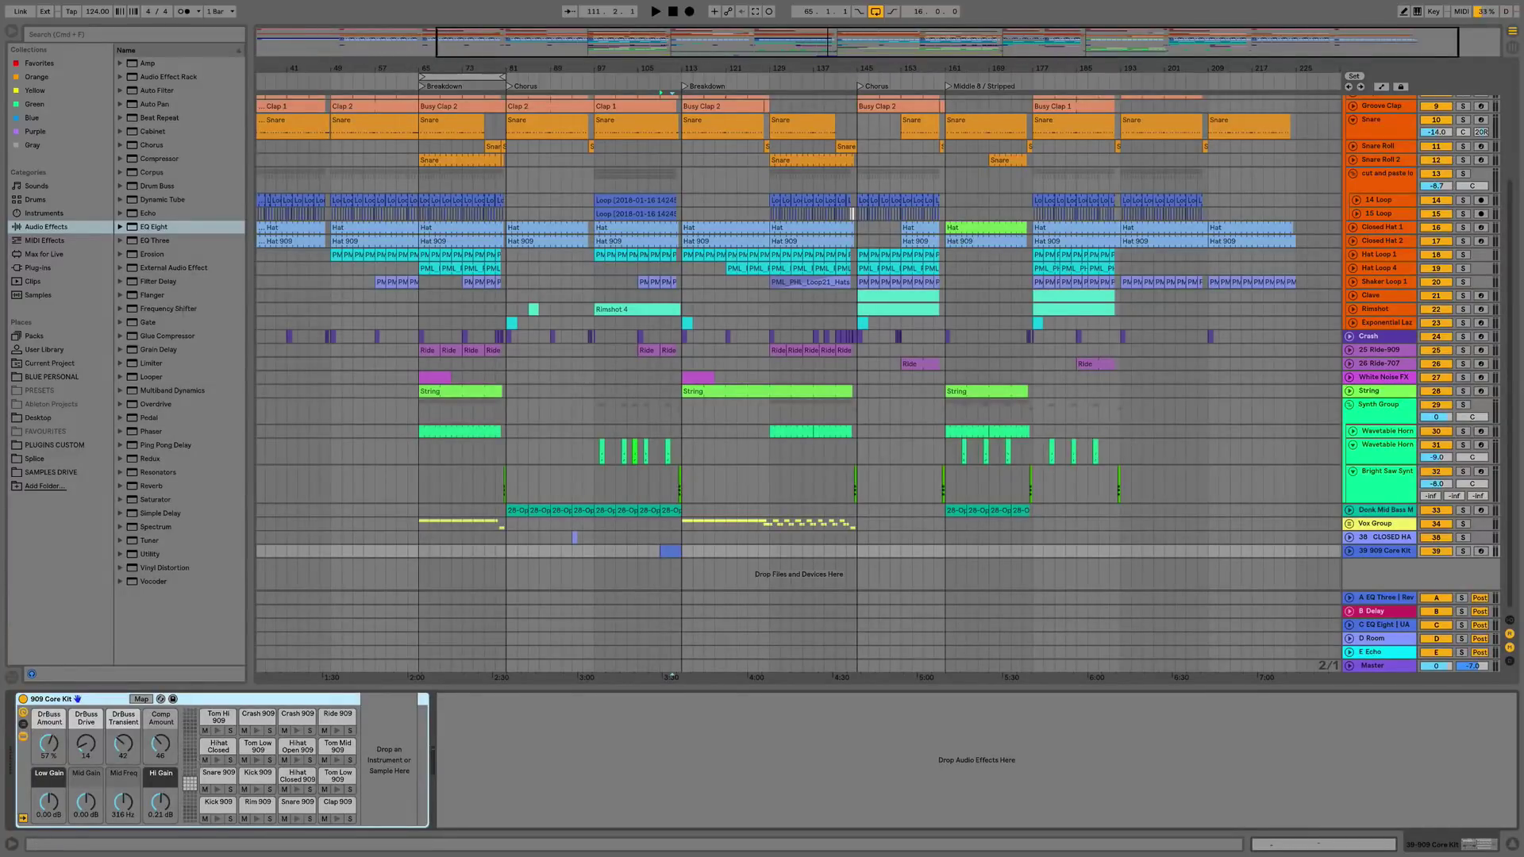
{"action": "left_click", "coordinate": [35, 199]}
{"action": "left_click", "coordinate": [141, 63]}
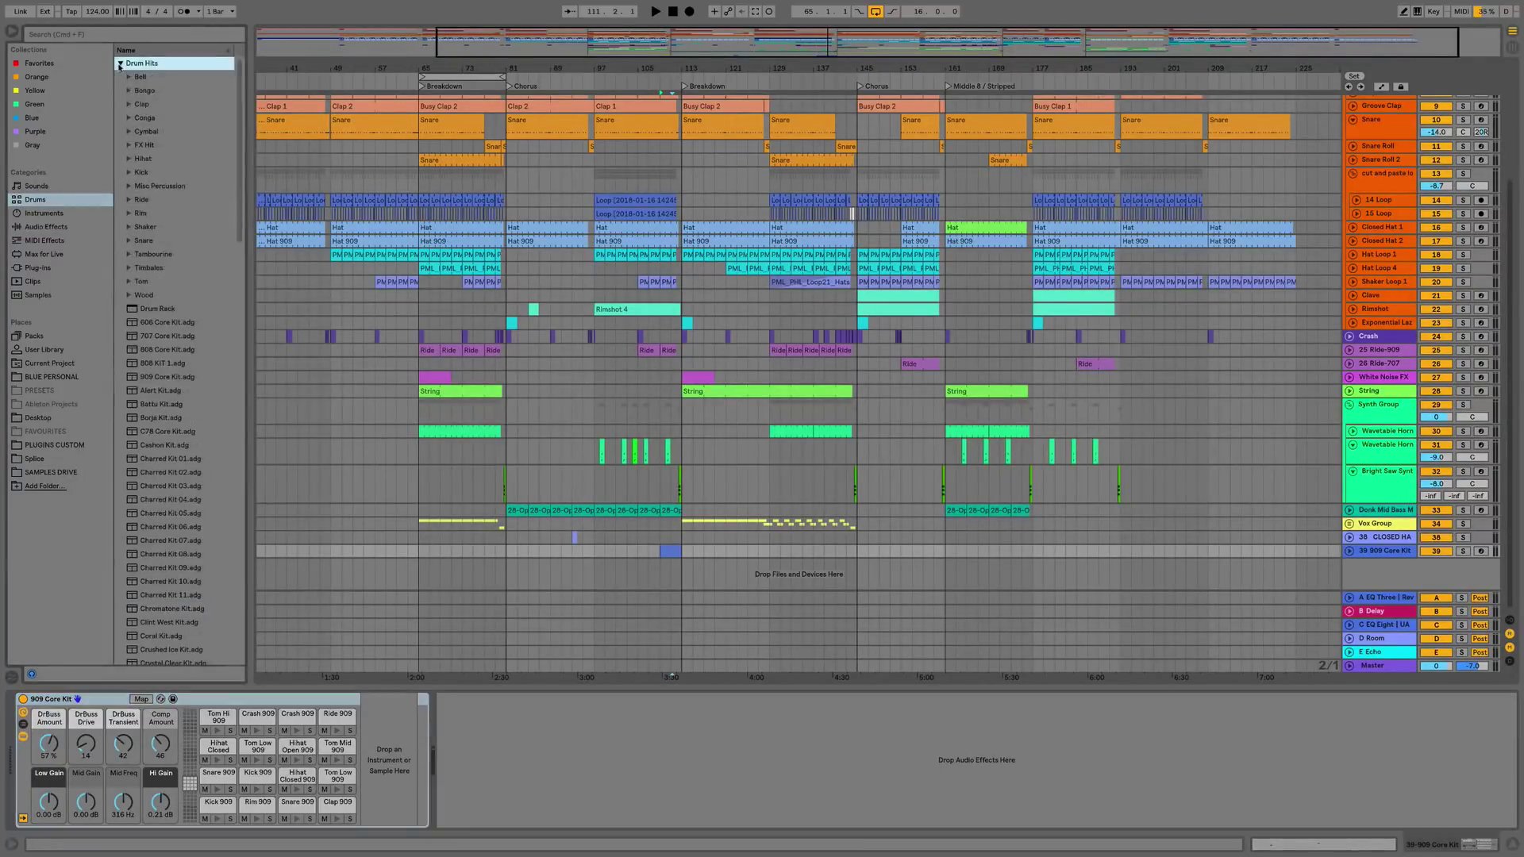
{"action": "left_click", "coordinate": [129, 91]}
{"action": "left_click_drag", "start_coordinate": [176, 119], "coordinate": [218, 805]}
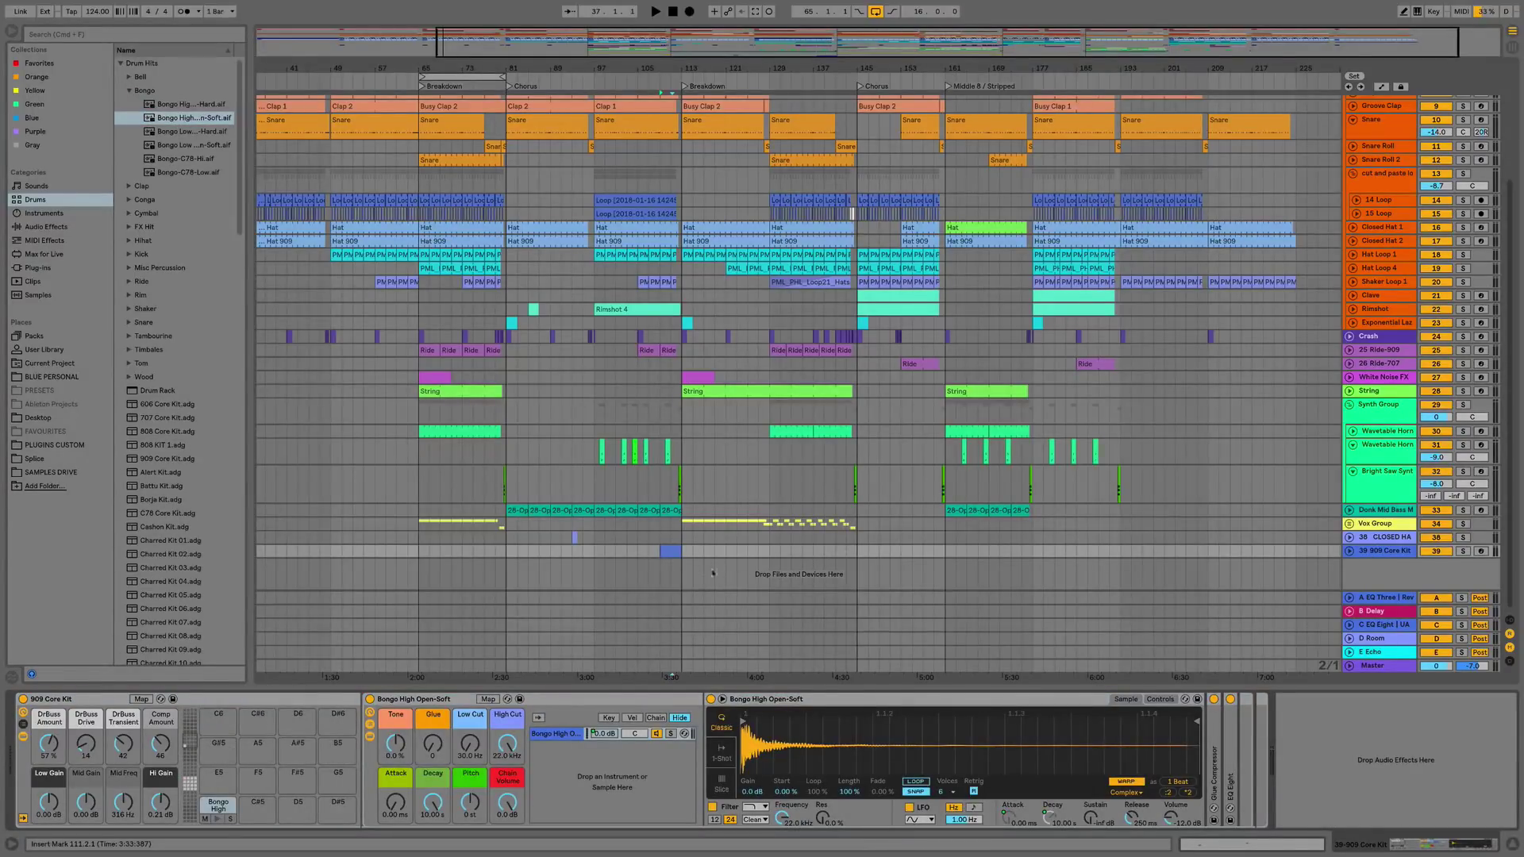
- Open the 909 Core Kit clip, select its hi-hat notes, and fold the note editor to the used drum pads
{"action": "double_click", "coordinate": [670, 552]}
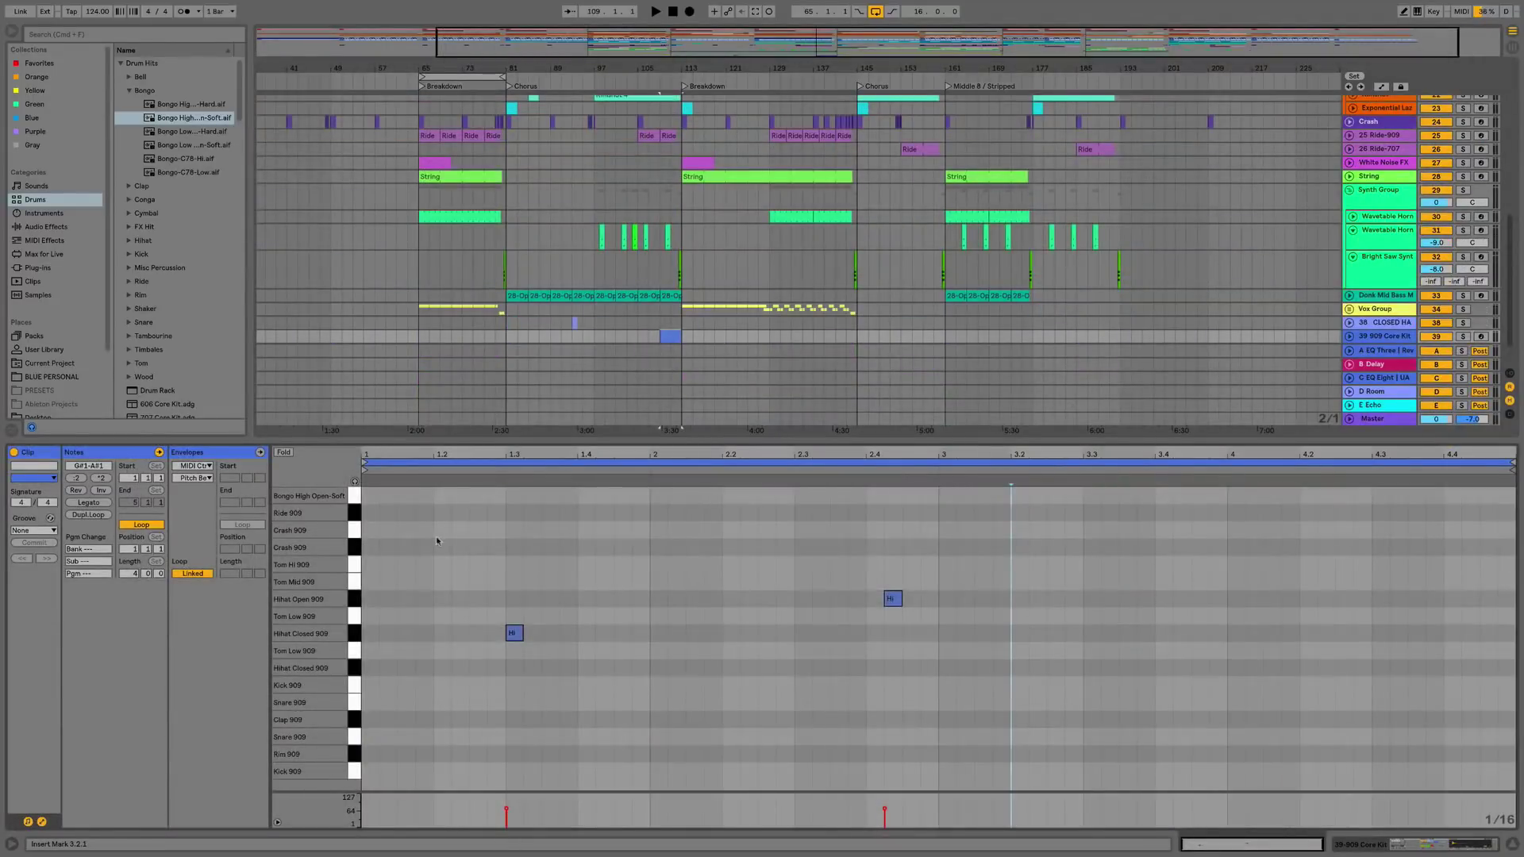
{"action": "left_click", "coordinate": [355, 482]}
{"action": "mouse_move", "coordinate": [469, 622]}
{"action": "left_mouse_down"}
{"action": "mouse_move", "coordinate": [940, 604]}
{"action": "mouse_move", "coordinate": [941, 626]}
{"action": "mouse_move", "coordinate": [466, 653]}
{"action": "mouse_move", "coordinate": [469, 639]}
{"action": "left_mouse_up"}
{"action": "left_click", "coordinate": [283, 452]}
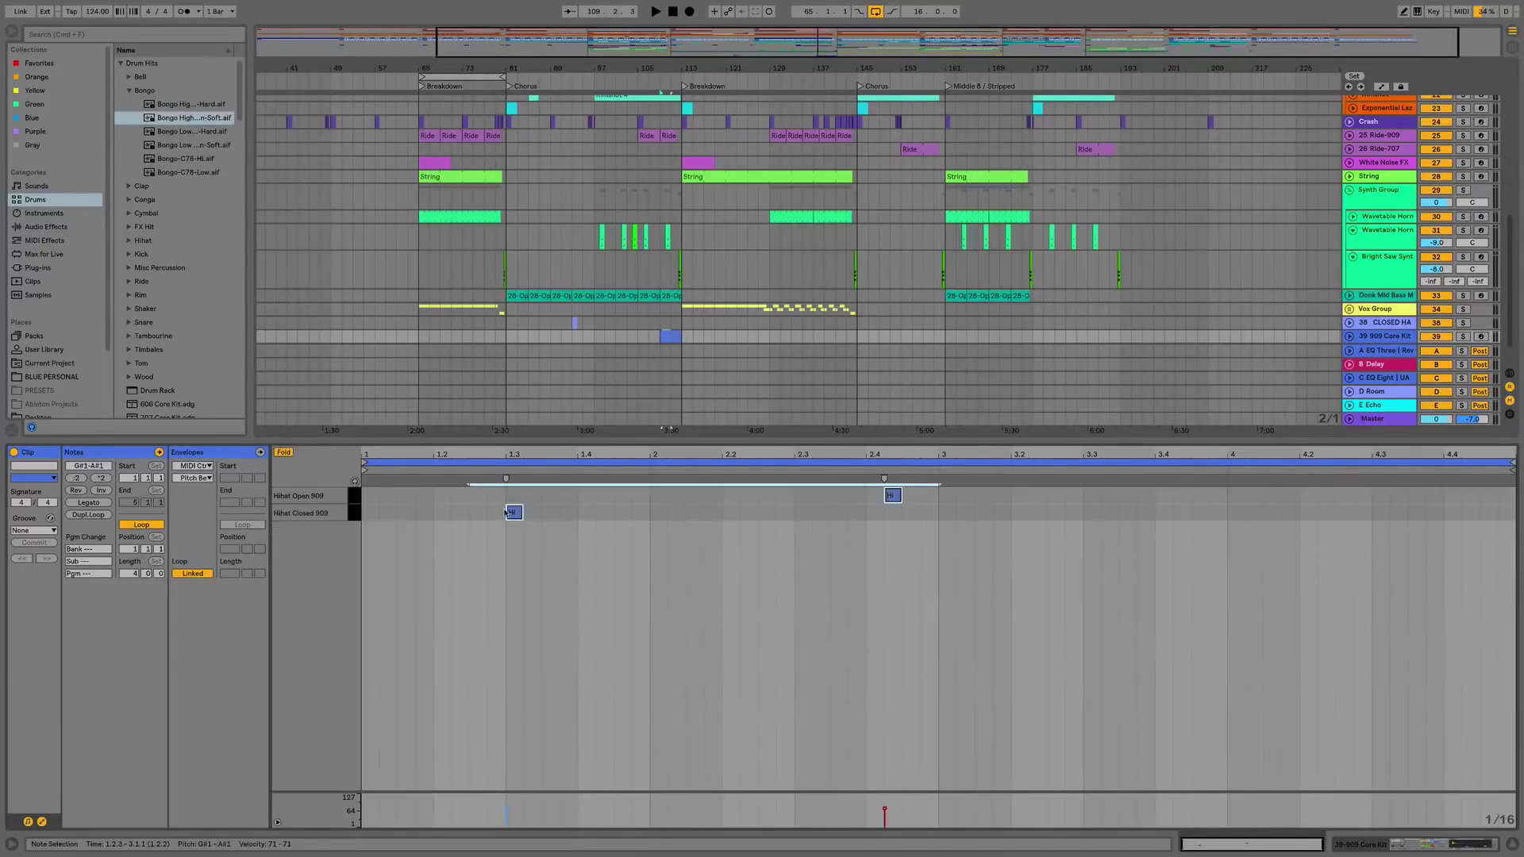
- Unfold the note editor to add a Bongo High Open-Soft note at 1.2.2, and fold and unfold it again
{"action": "left_click", "coordinate": [279, 452]}
{"action": "double_click", "coordinate": [459, 495]}
{"action": "left_click", "coordinate": [284, 452]}
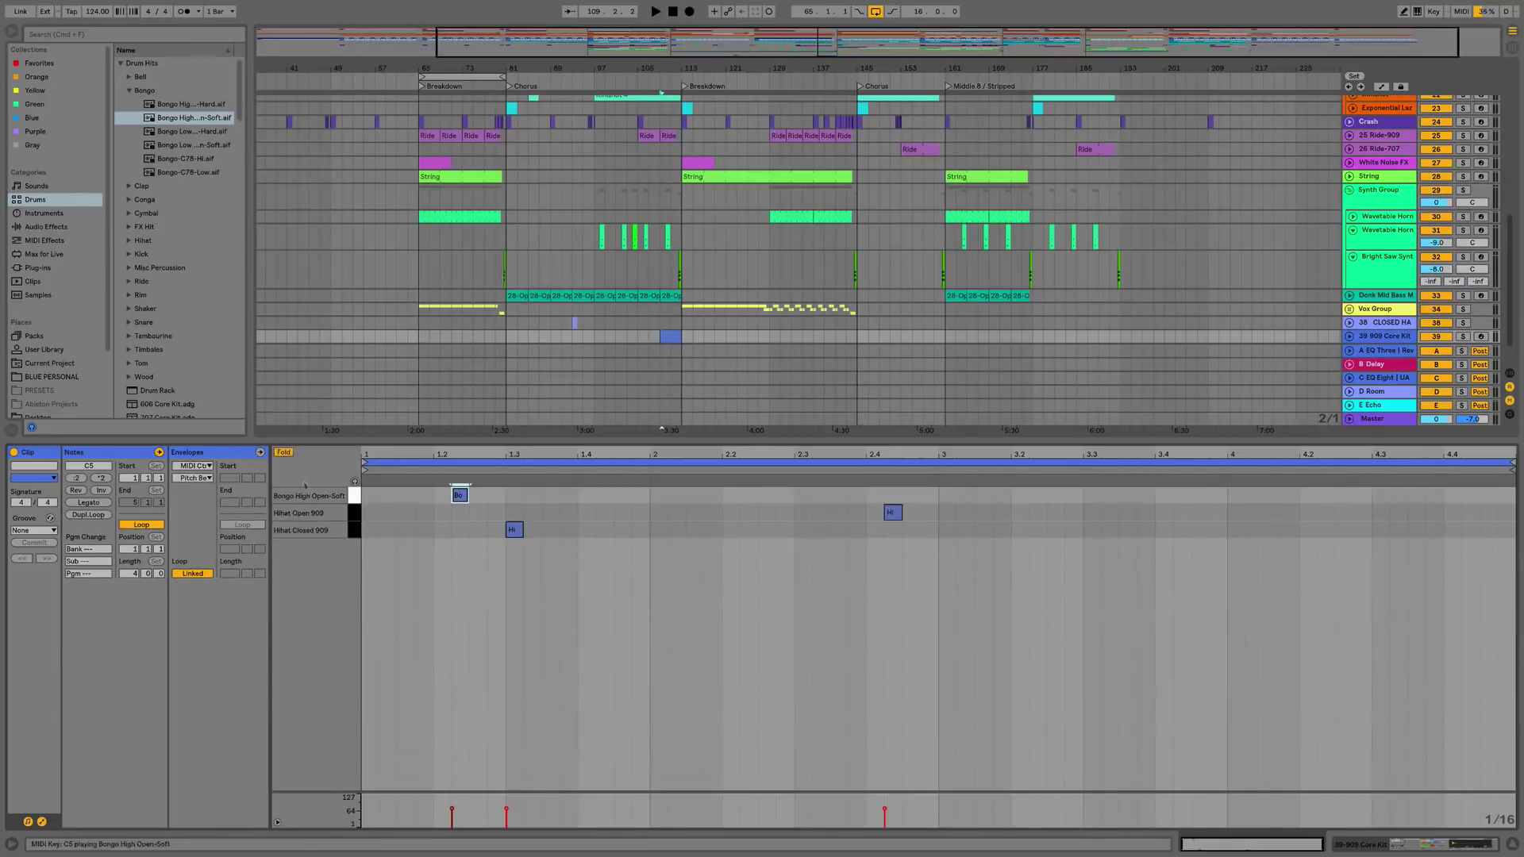
{"action": "left_click", "coordinate": [286, 452]}
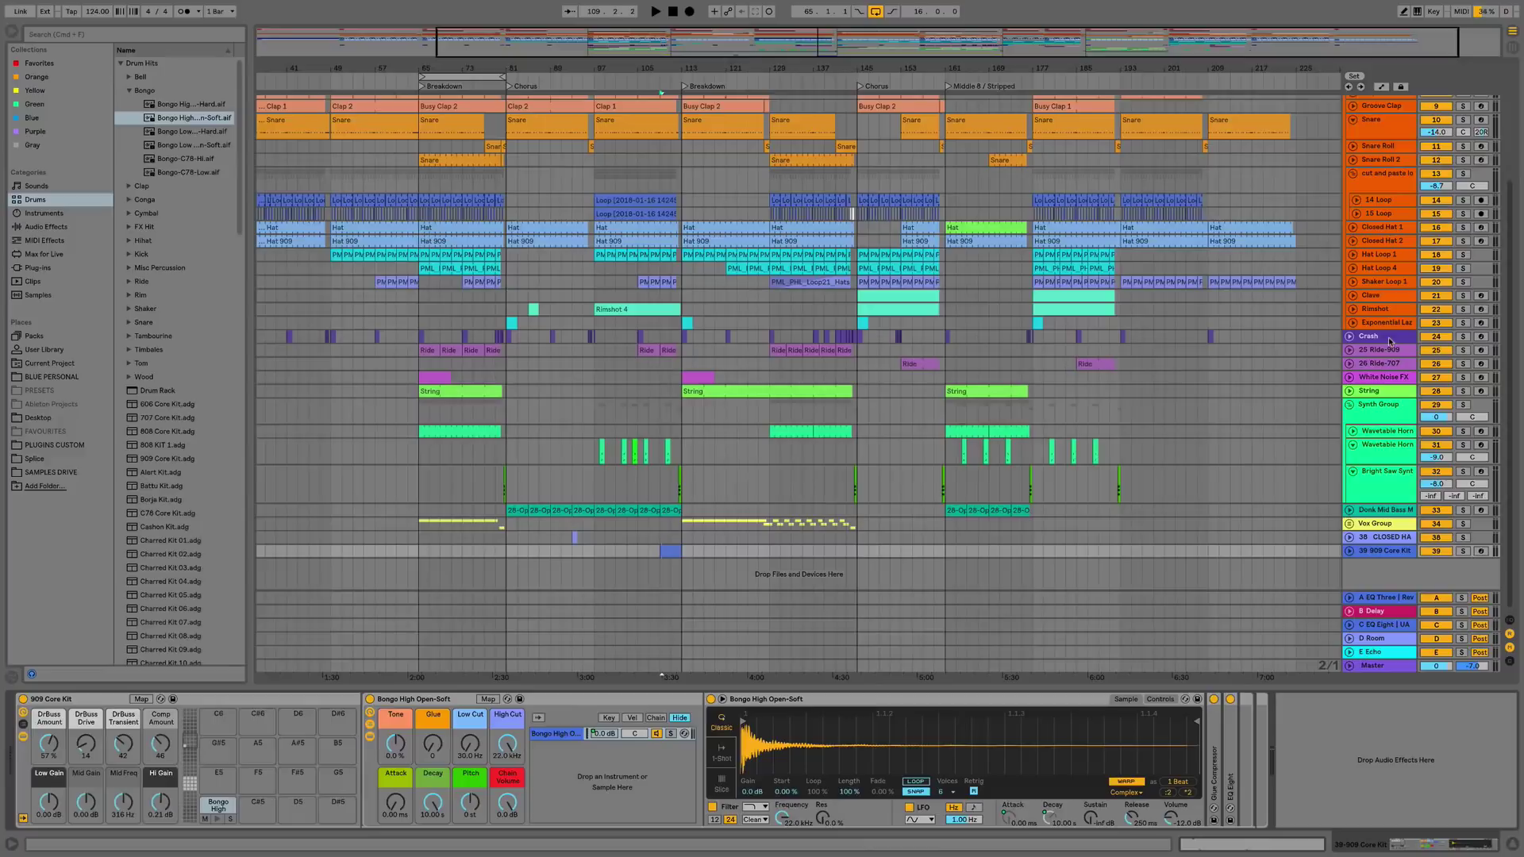
- Add a Ride 909 note at 2.2.1 in the 909 Core Kit clip and reduce the note editor's height
{"action": "left_click", "coordinate": [1388, 343]}
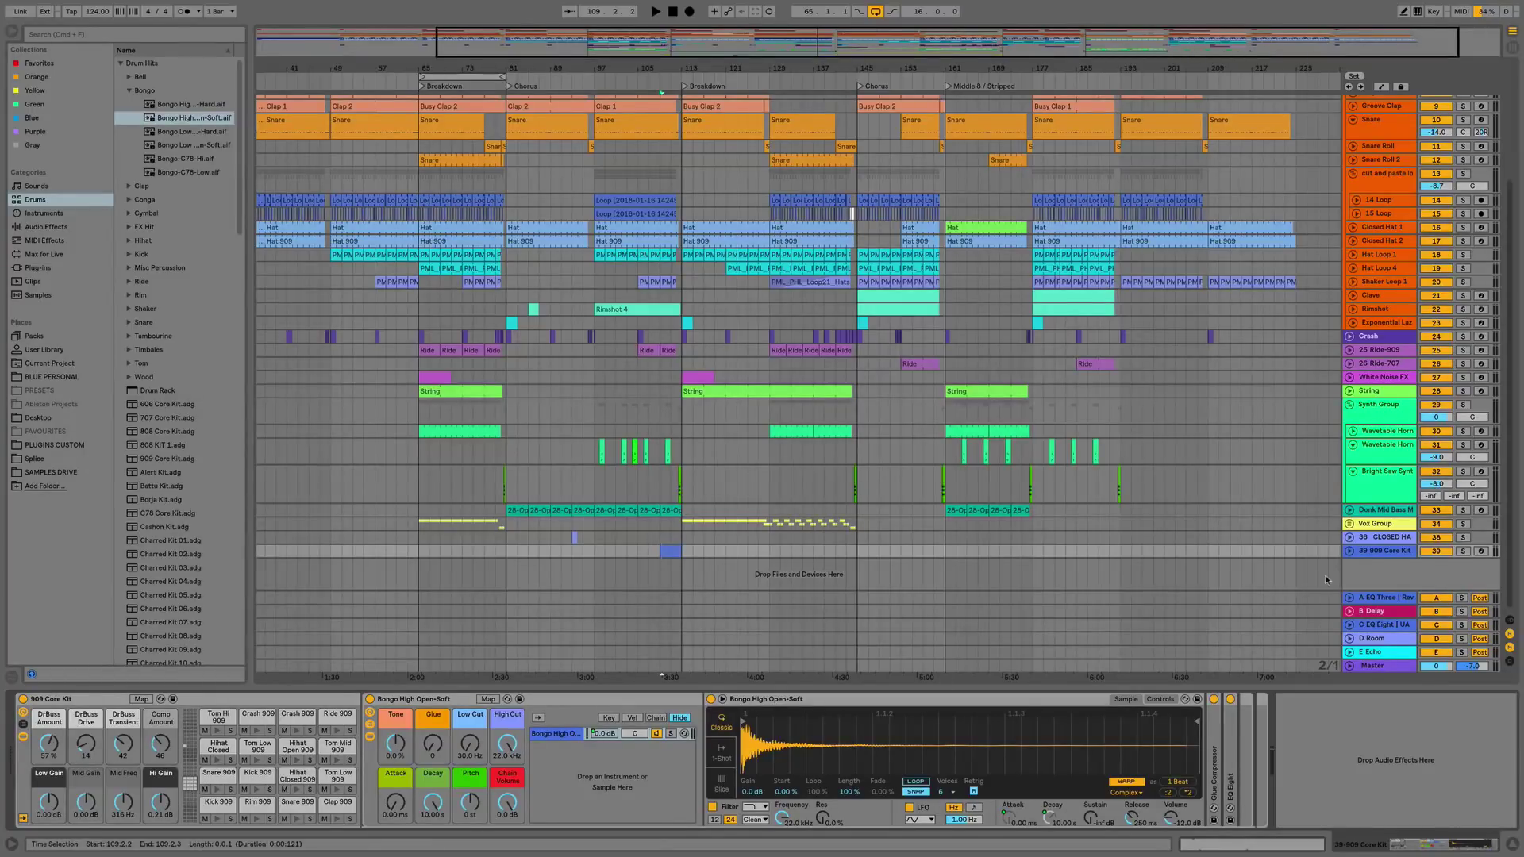
{"action": "double_click", "coordinate": [667, 552]}
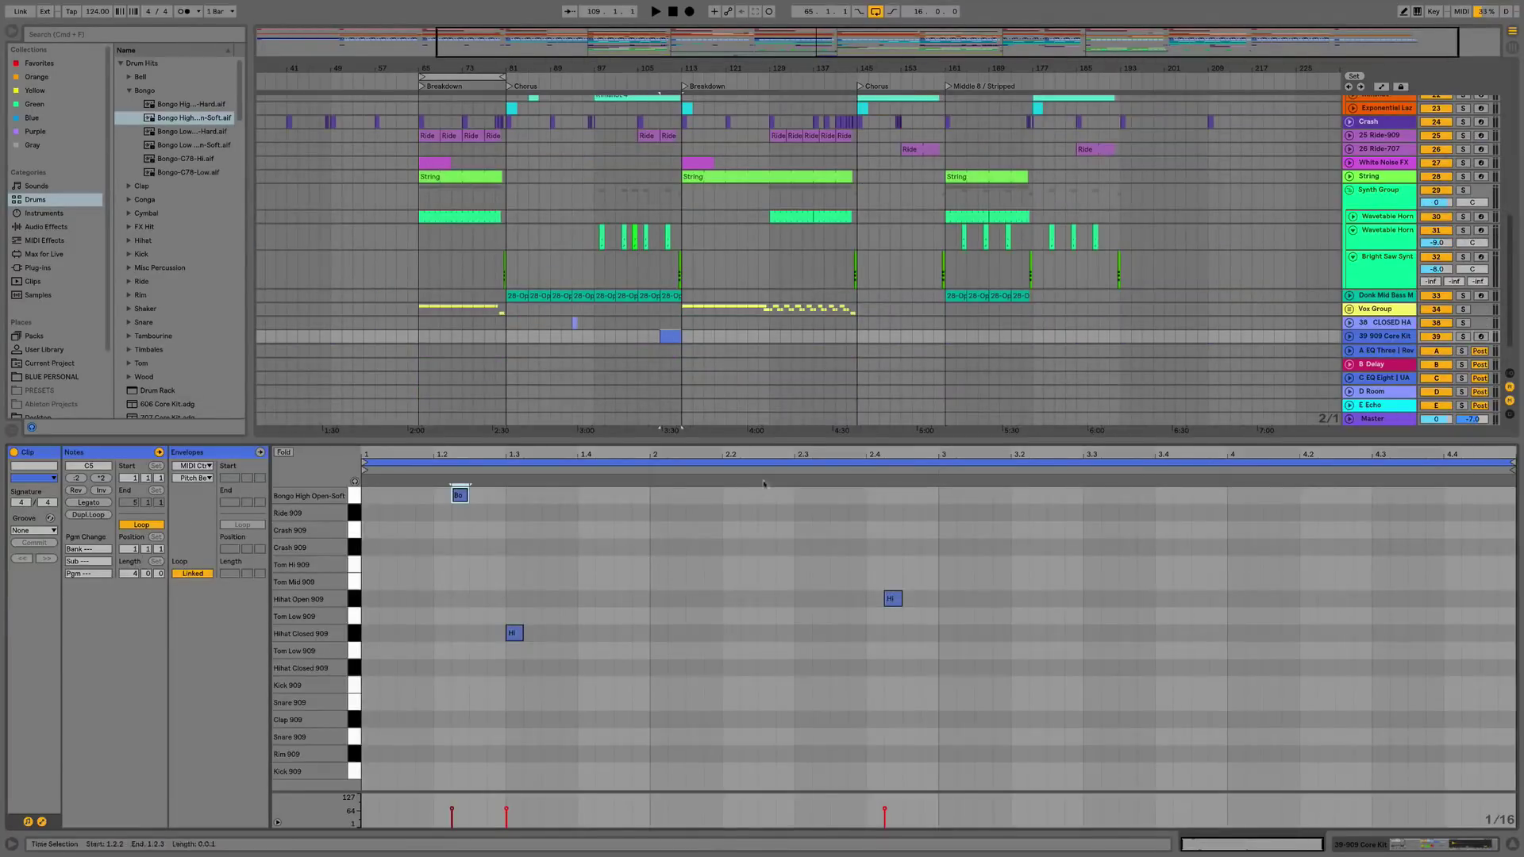
{"action": "double_click", "coordinate": [730, 512]}
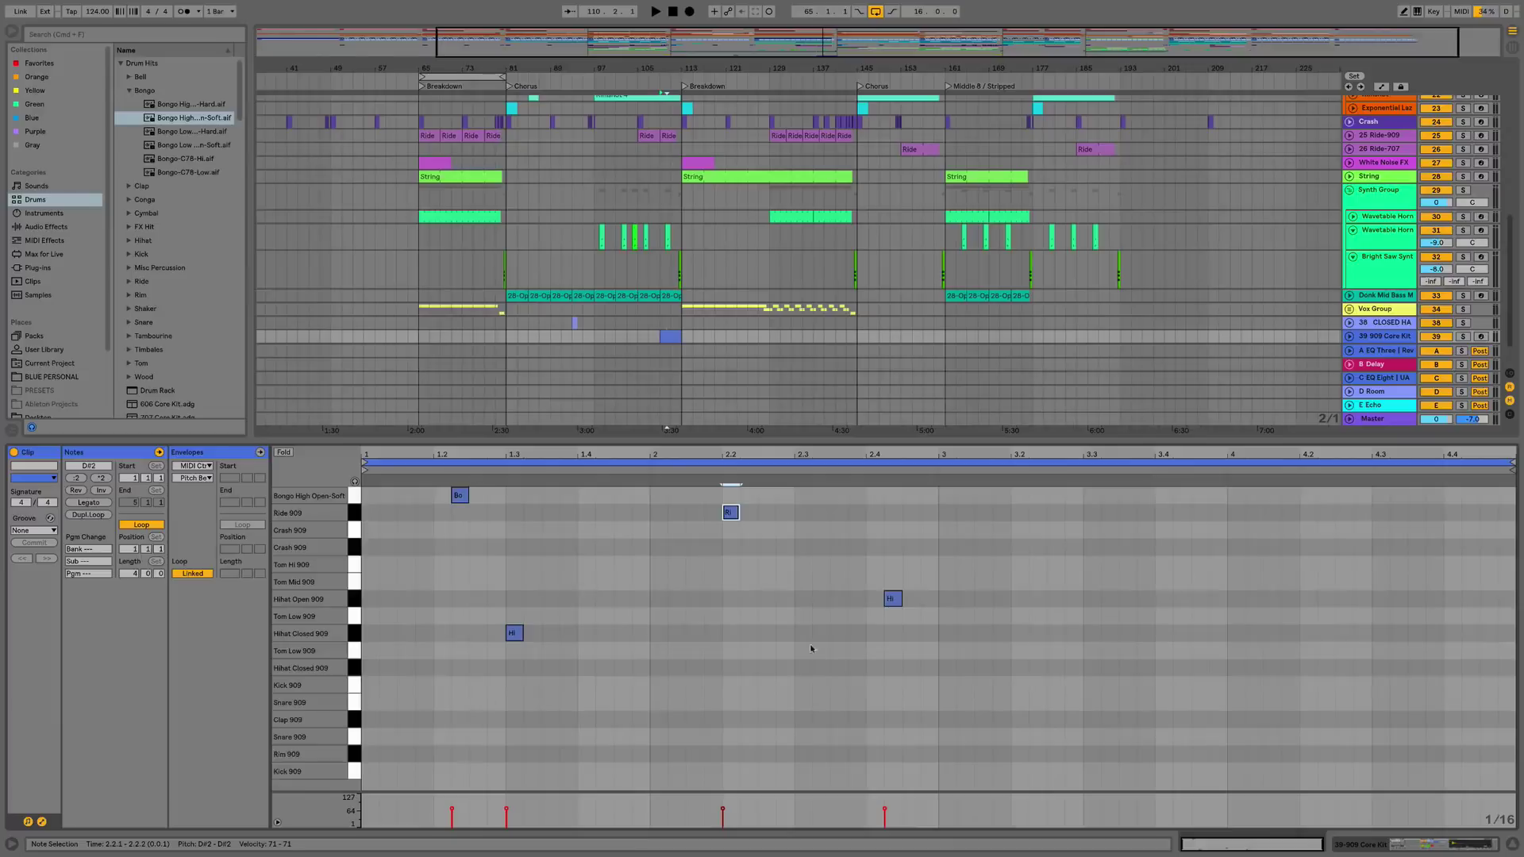
{"action": "scroll", "coordinate": [1244, 412], "scroll_direction": "down", "scroll_amount": 2}
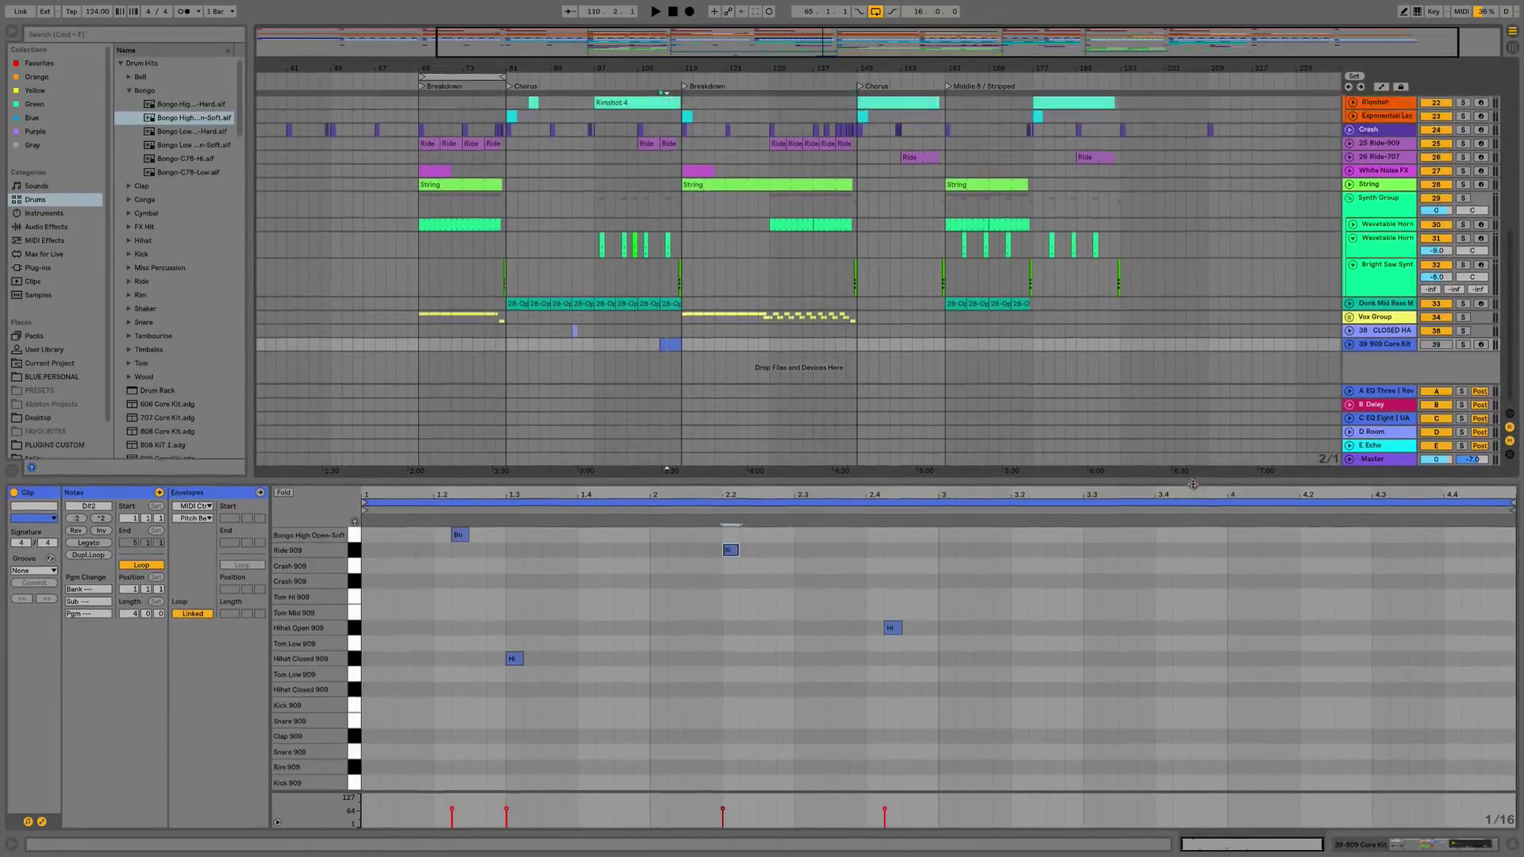
{"action": "left_click_drag", "start_coordinate": [1204, 439], "coordinate": [1205, 485]}
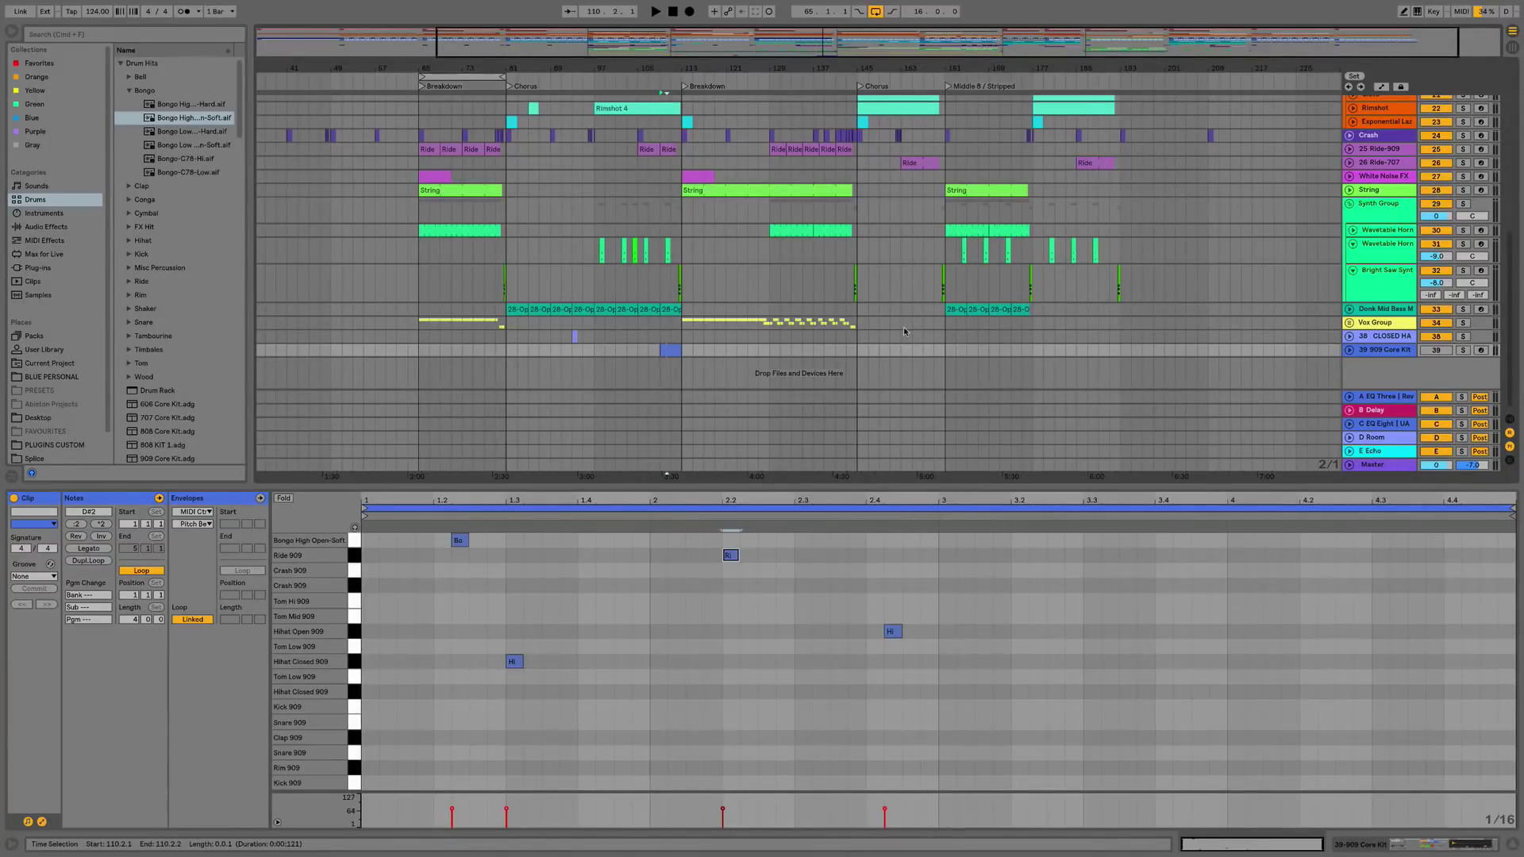
- Start exporting the 909 Core Kit clip as a MIDI file and cancel the save
{"action": "right_click", "coordinate": [903, 331]}
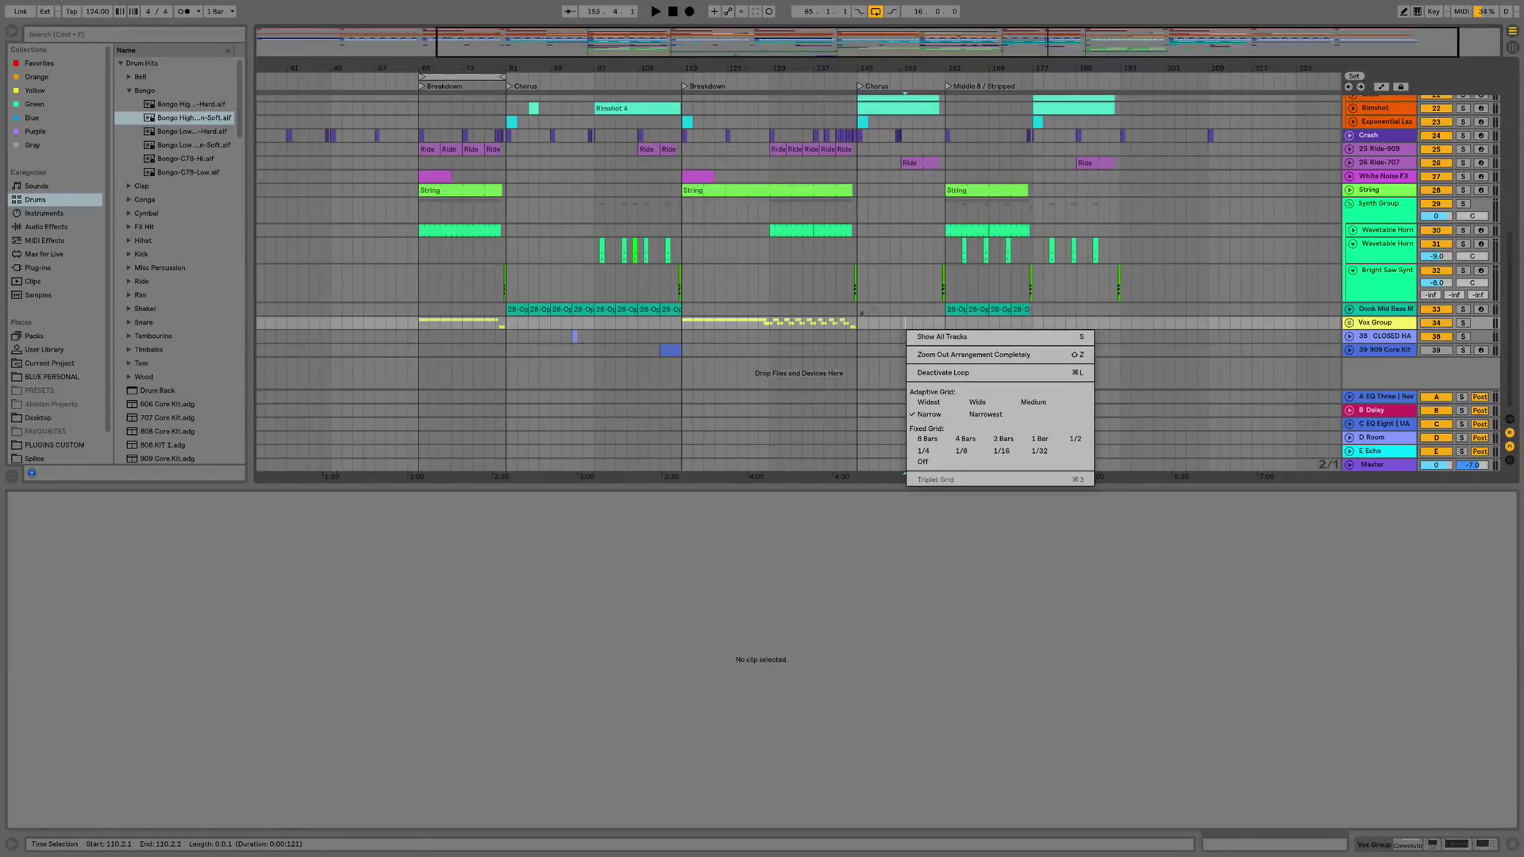
{"action": "left_click", "coordinate": [831, 322]}
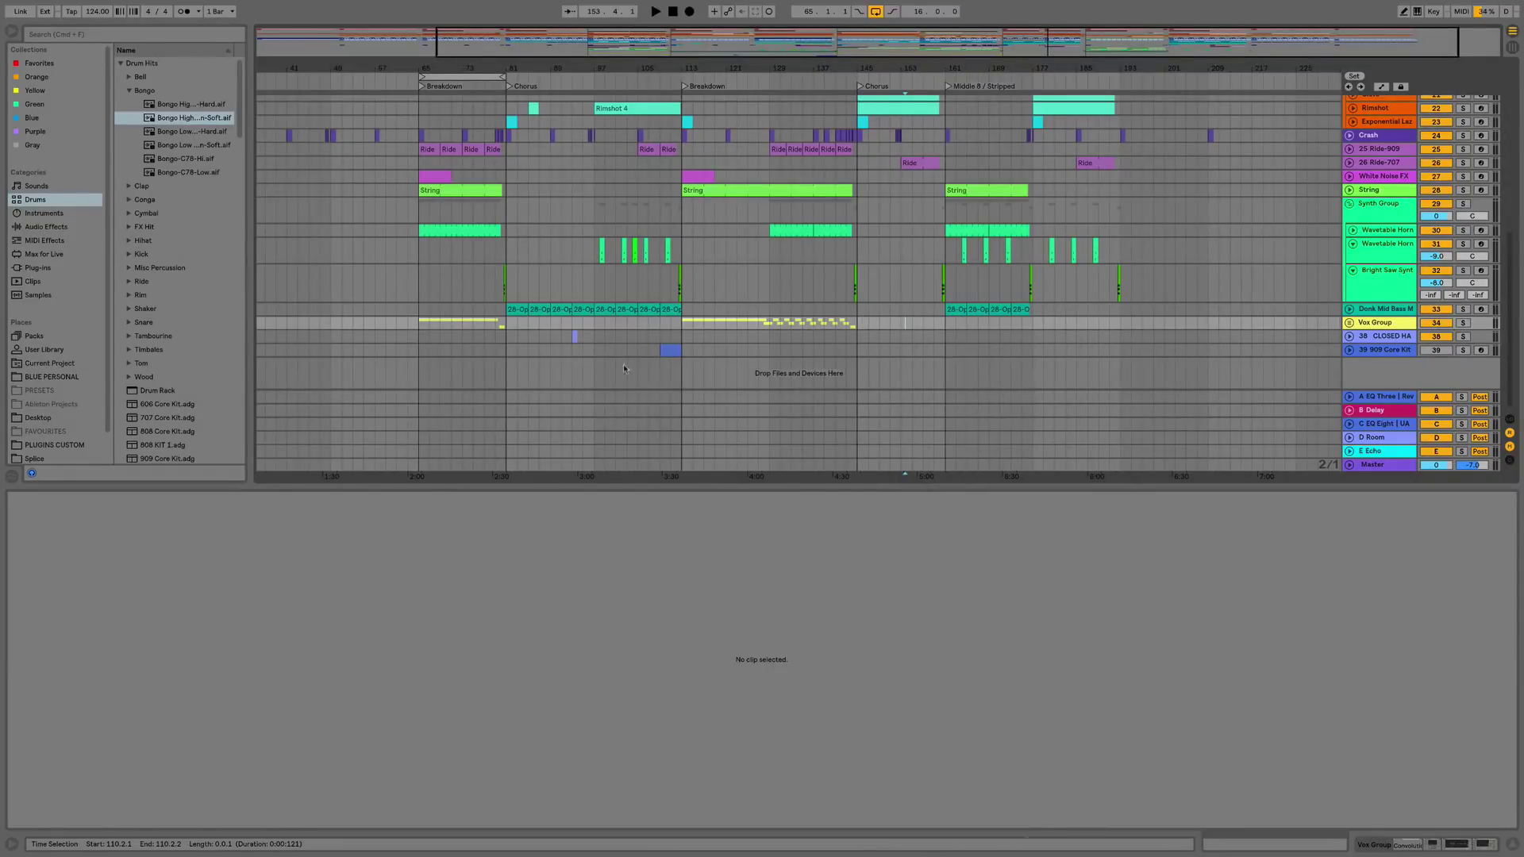
{"action": "right_click", "coordinate": [666, 350]}
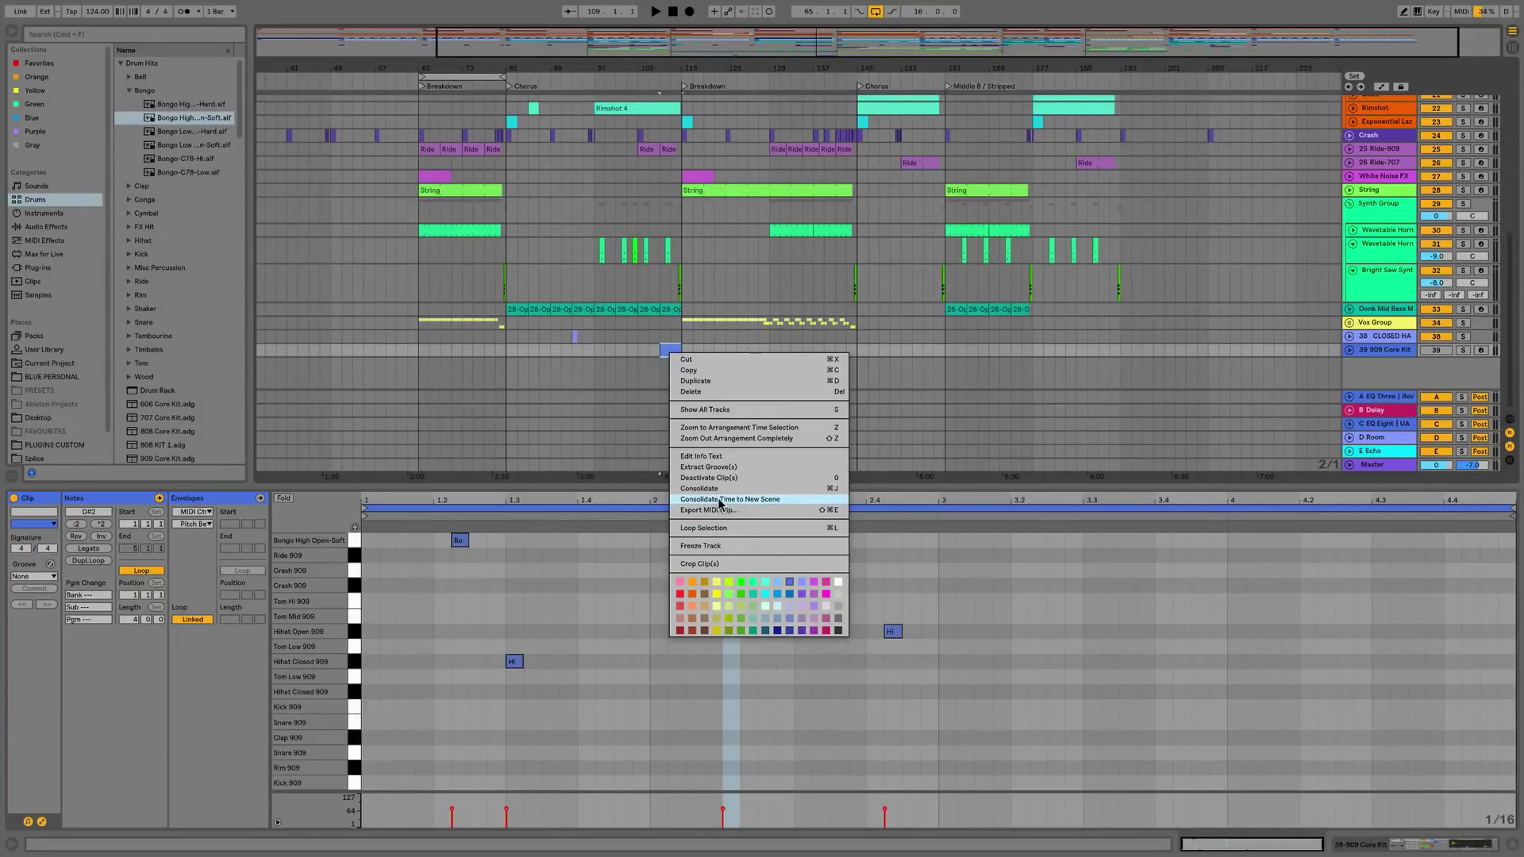
{"action": "left_click_drag", "start_coordinate": [720, 502], "coordinate": [717, 513]}
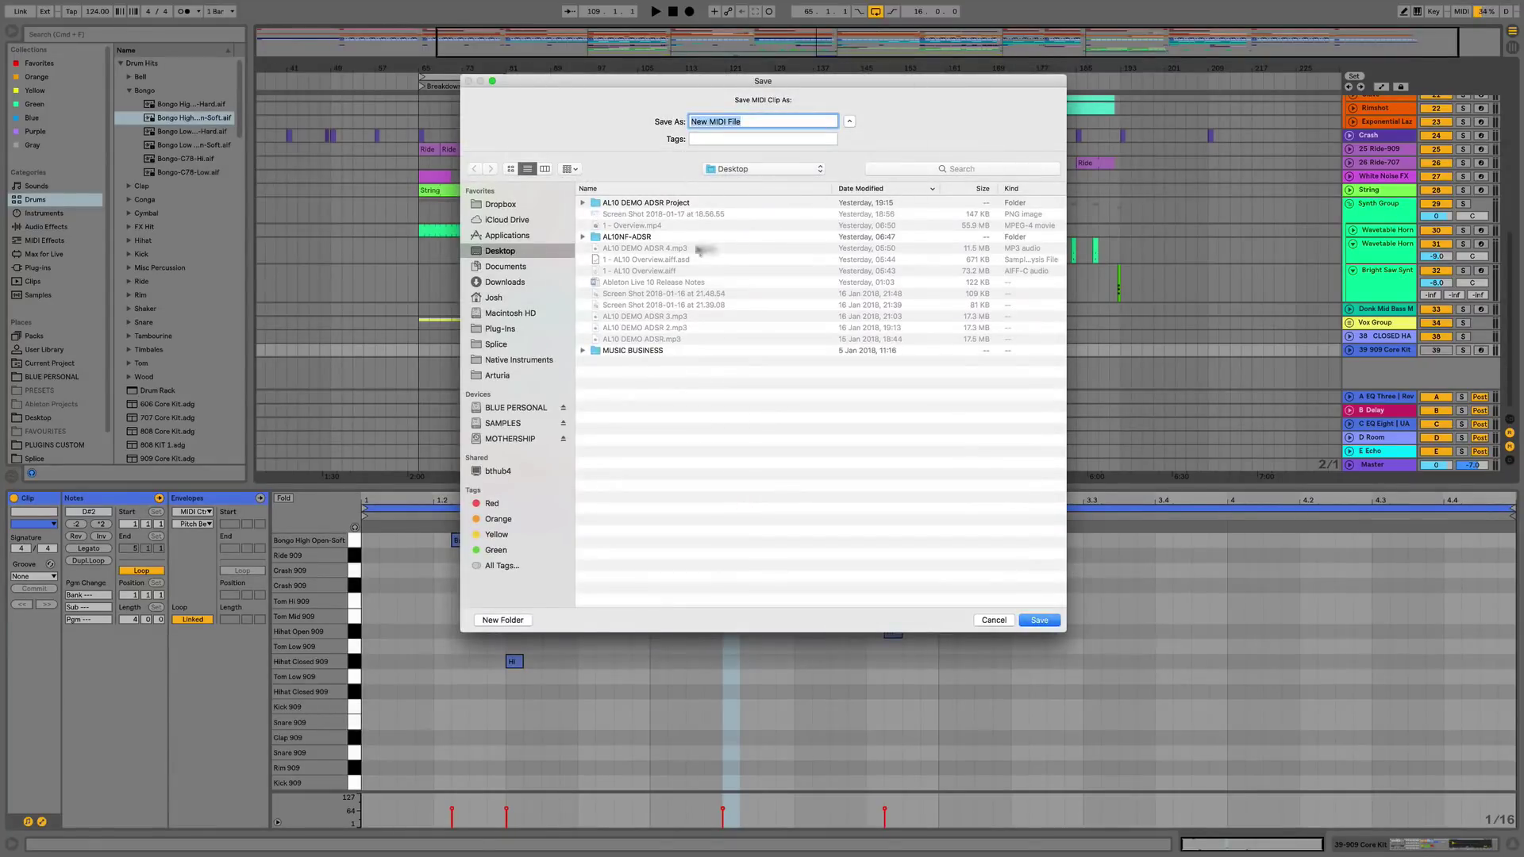
{"action": "left_click", "coordinate": [993, 620]}
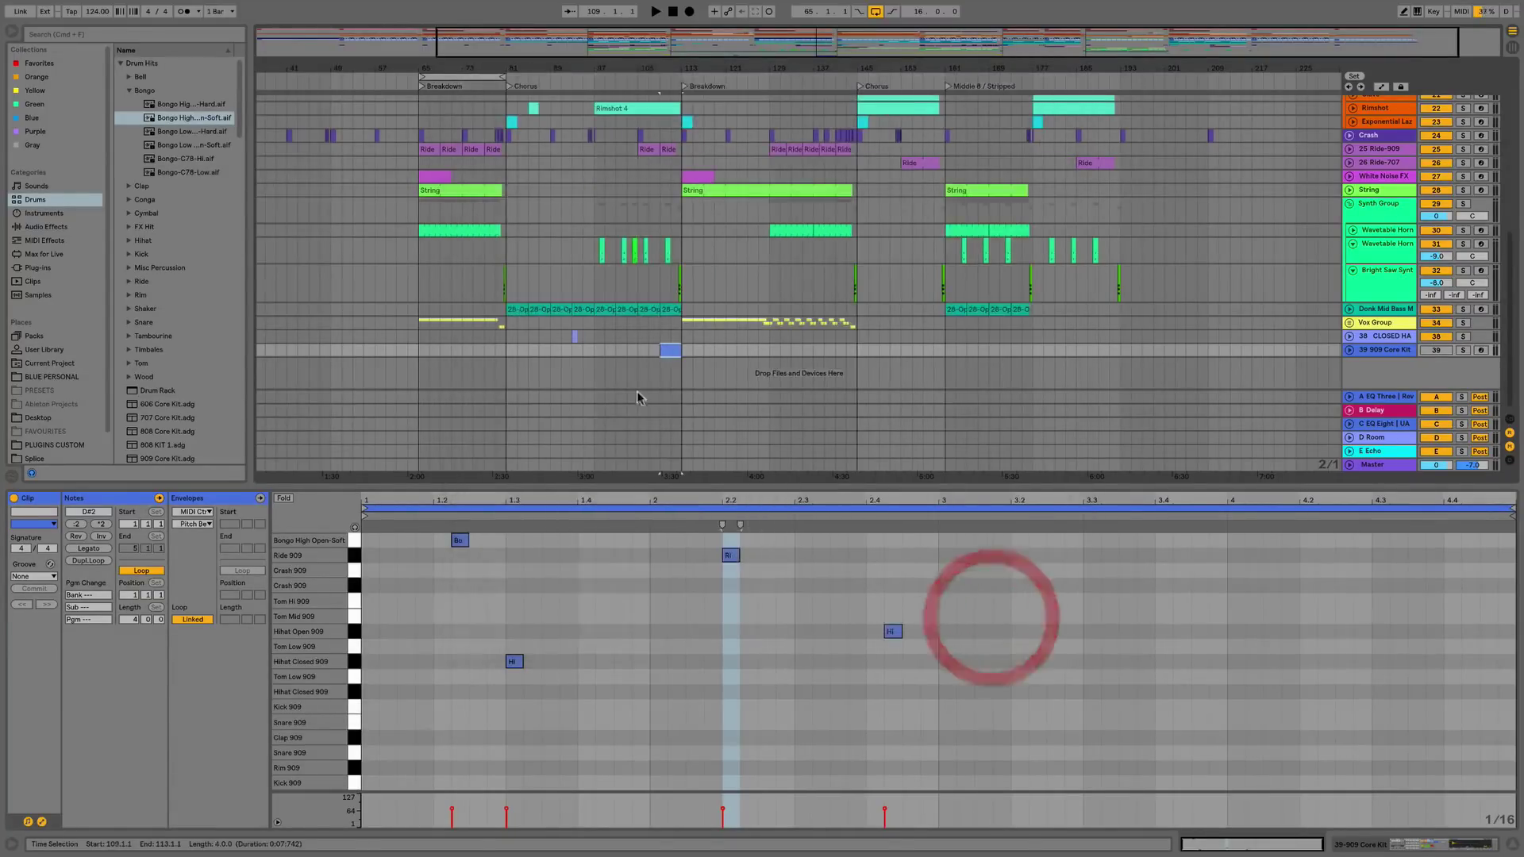
- View the Freeze Track command for the 909 Core Kit clip without applying it, and deselect the clip
{"action": "right_click", "coordinate": [670, 350]}
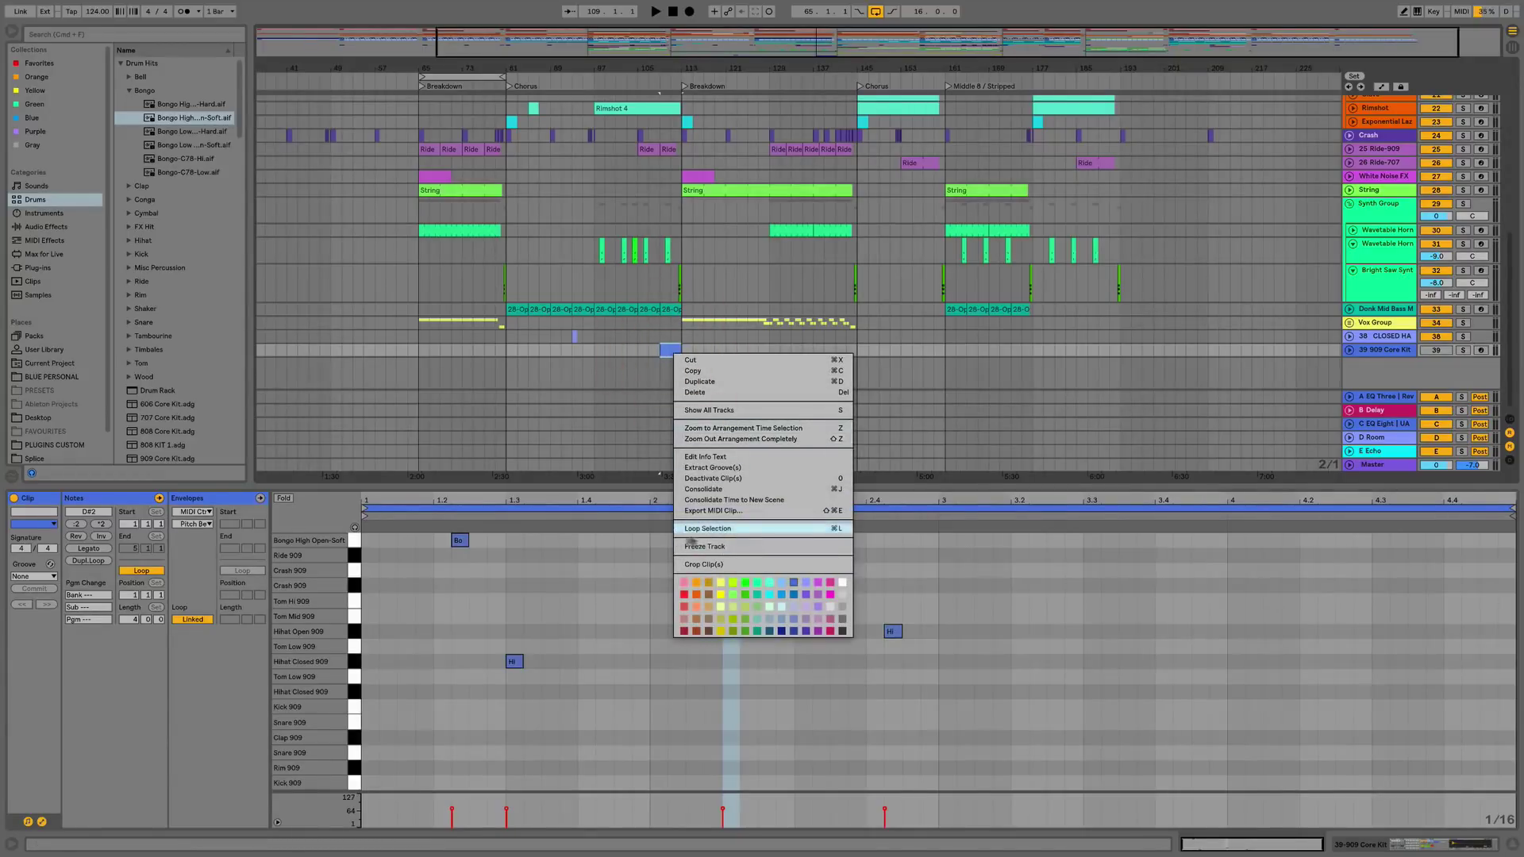
{"action": "left_click_drag", "start_coordinate": [698, 546], "coordinate": [716, 547]}
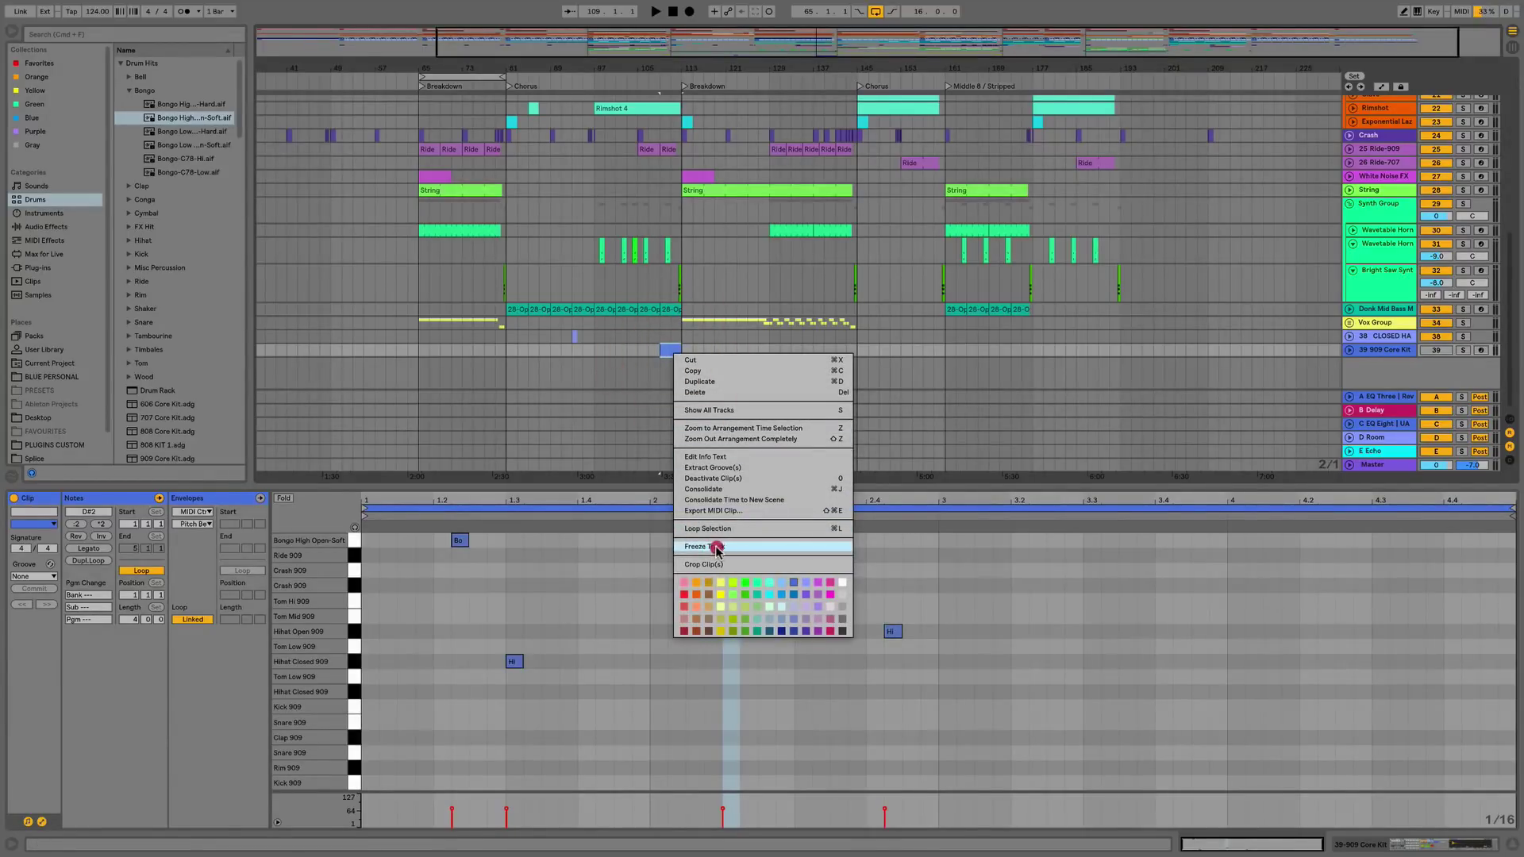
{"action": "left_click", "coordinate": [618, 545]}
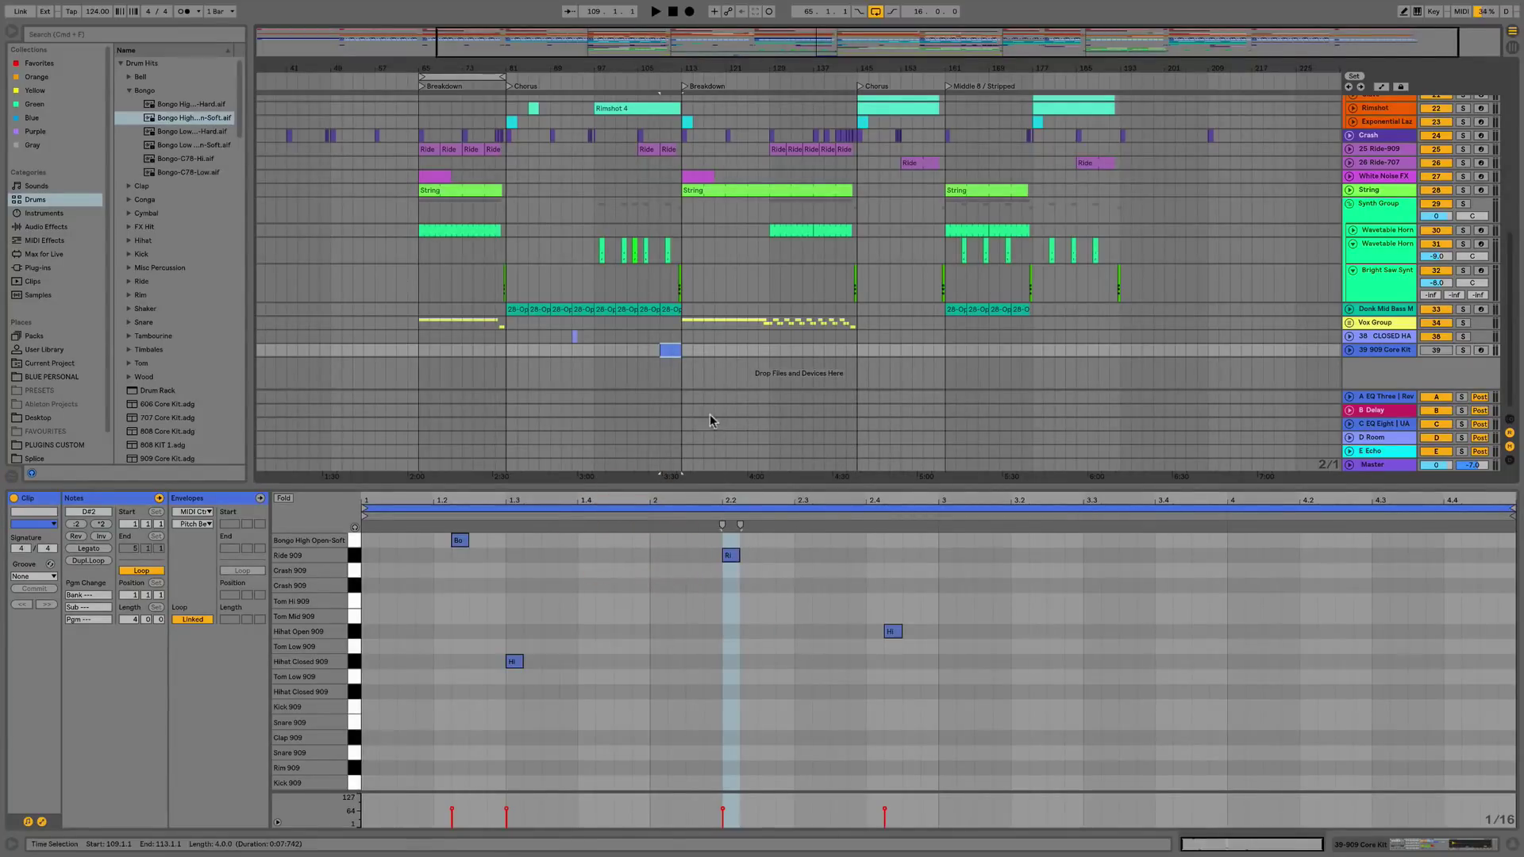
{"action": "left_click", "coordinate": [659, 378]}
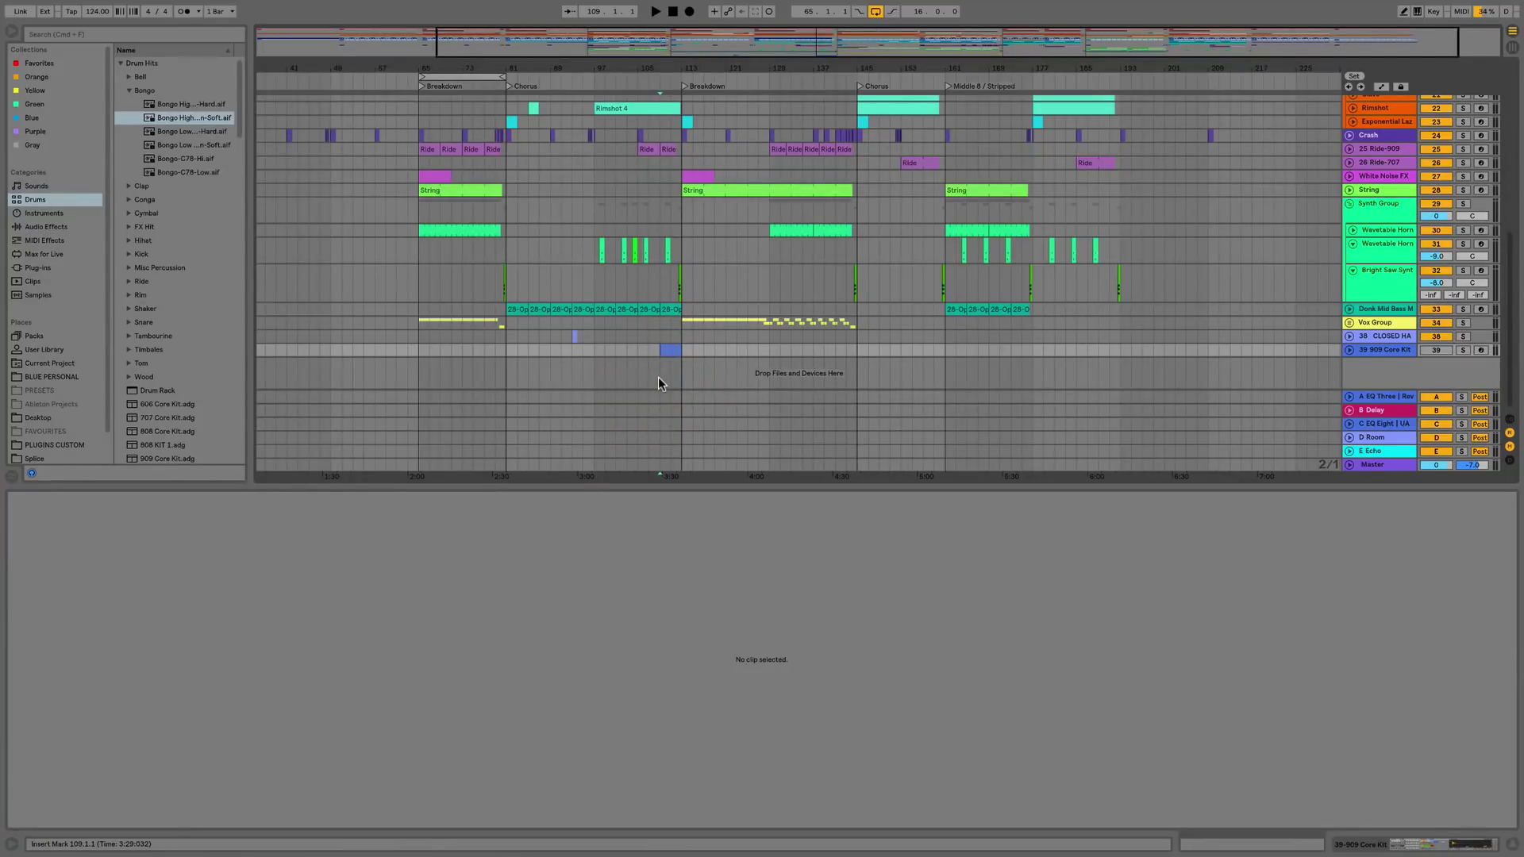